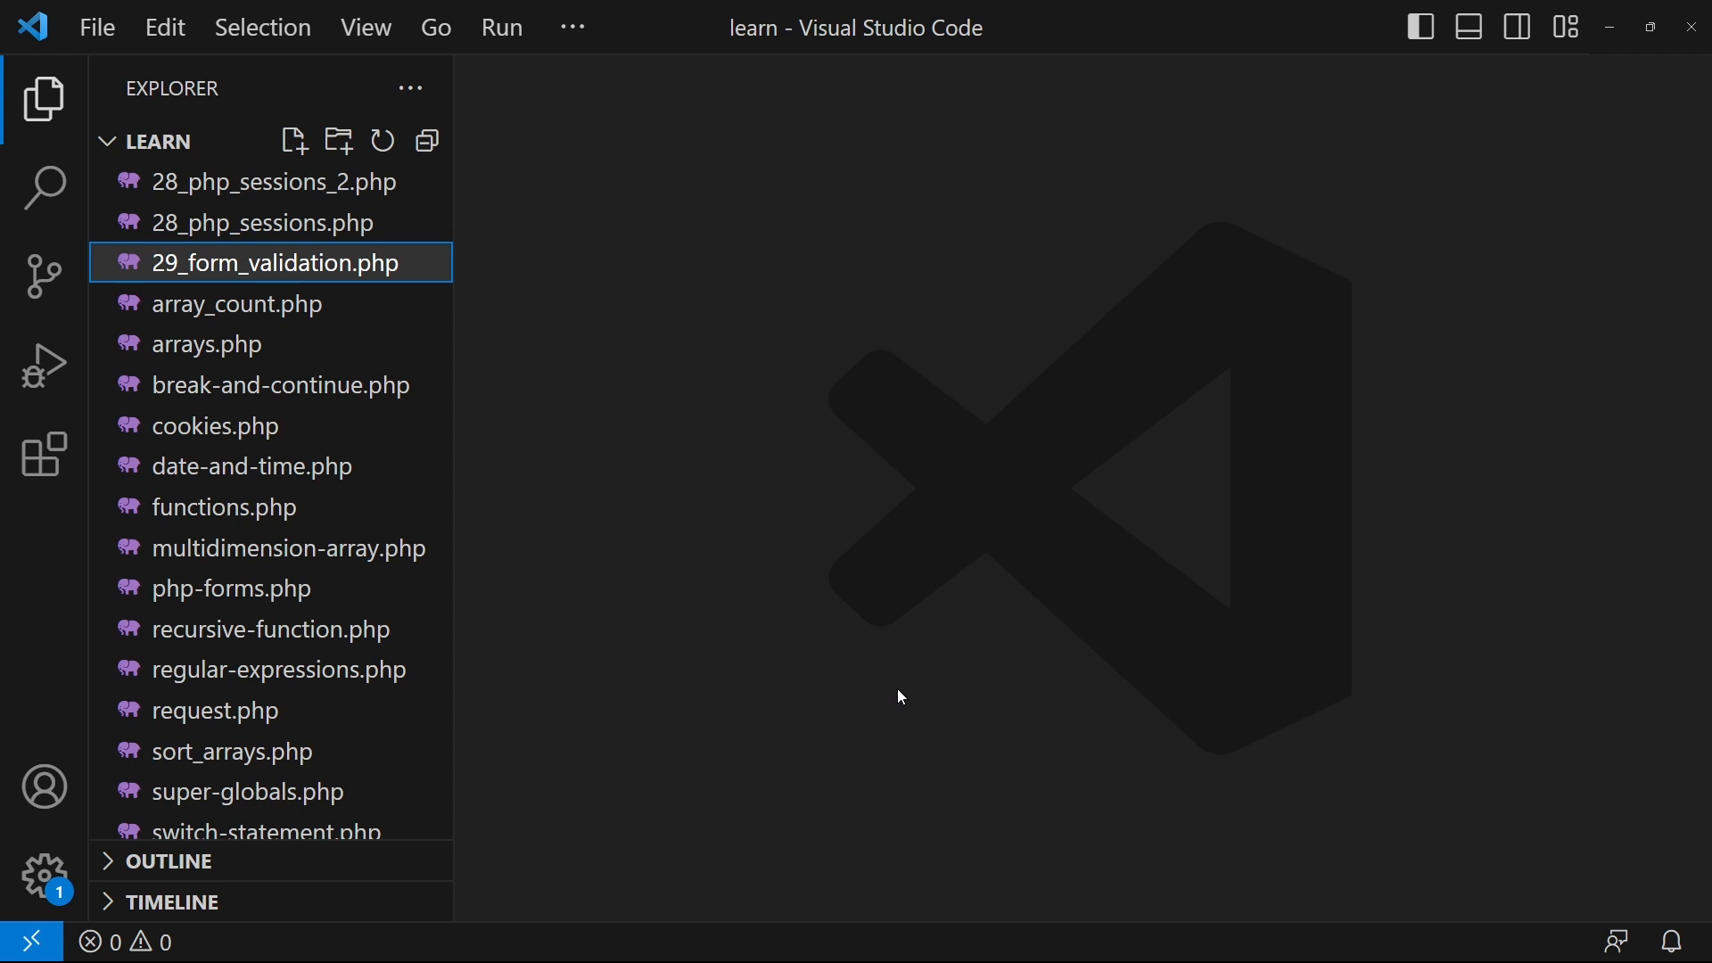
# - Switch from VS Code to the browser showing phpMyAdmin's empty finegap database
pyautogui.hotkey('alt', 'Tab')
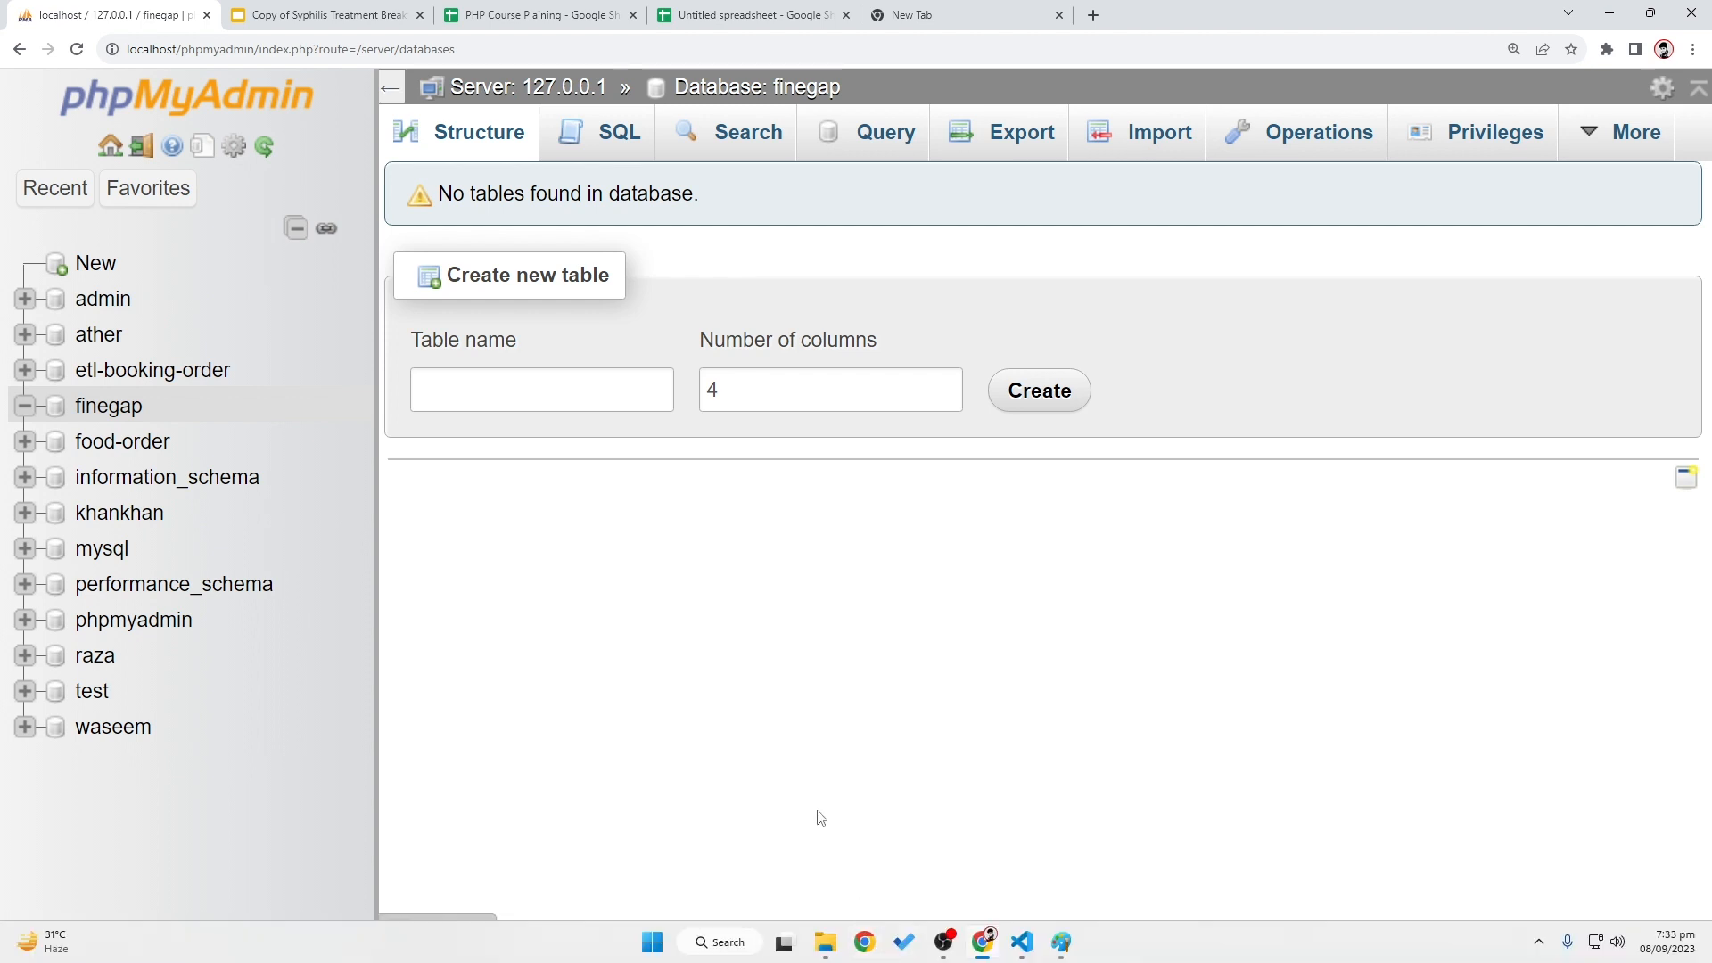
# - Open the finegap database and enter tbl_students as the new table name, keeping 4 columns
pyautogui.click(564, 402)
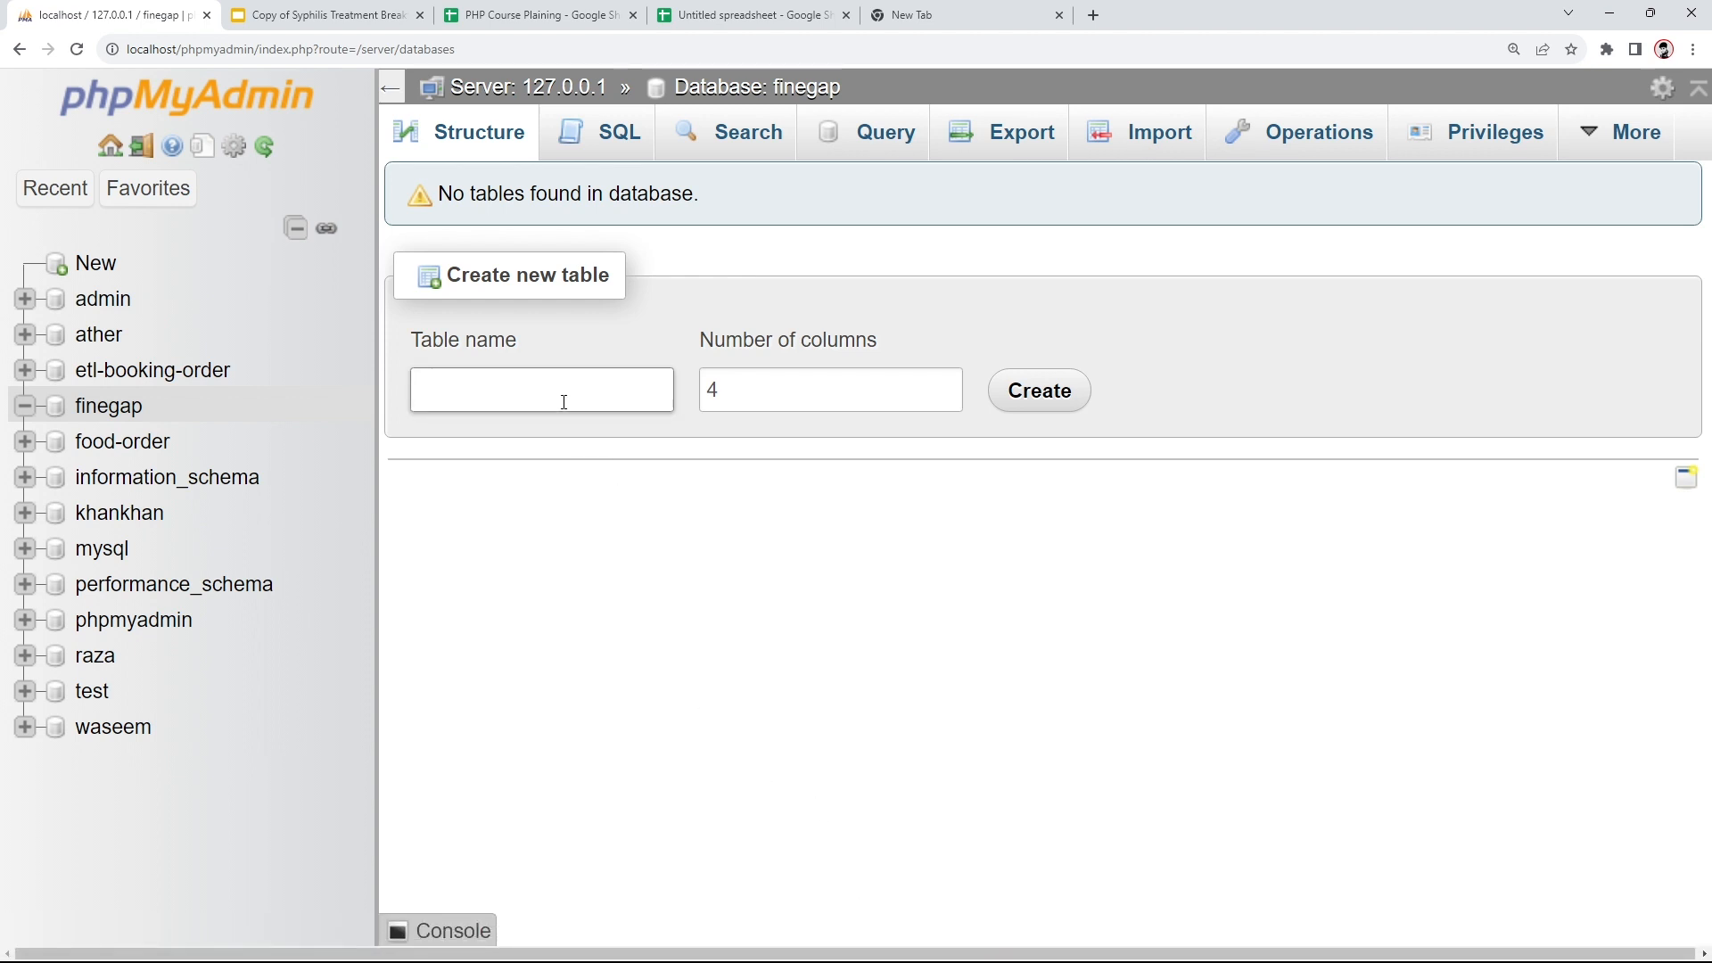
pyautogui.click(100, 411)
pyautogui.click(452, 385)
pyautogui.write('tbl_')
pyautogui.write('students')
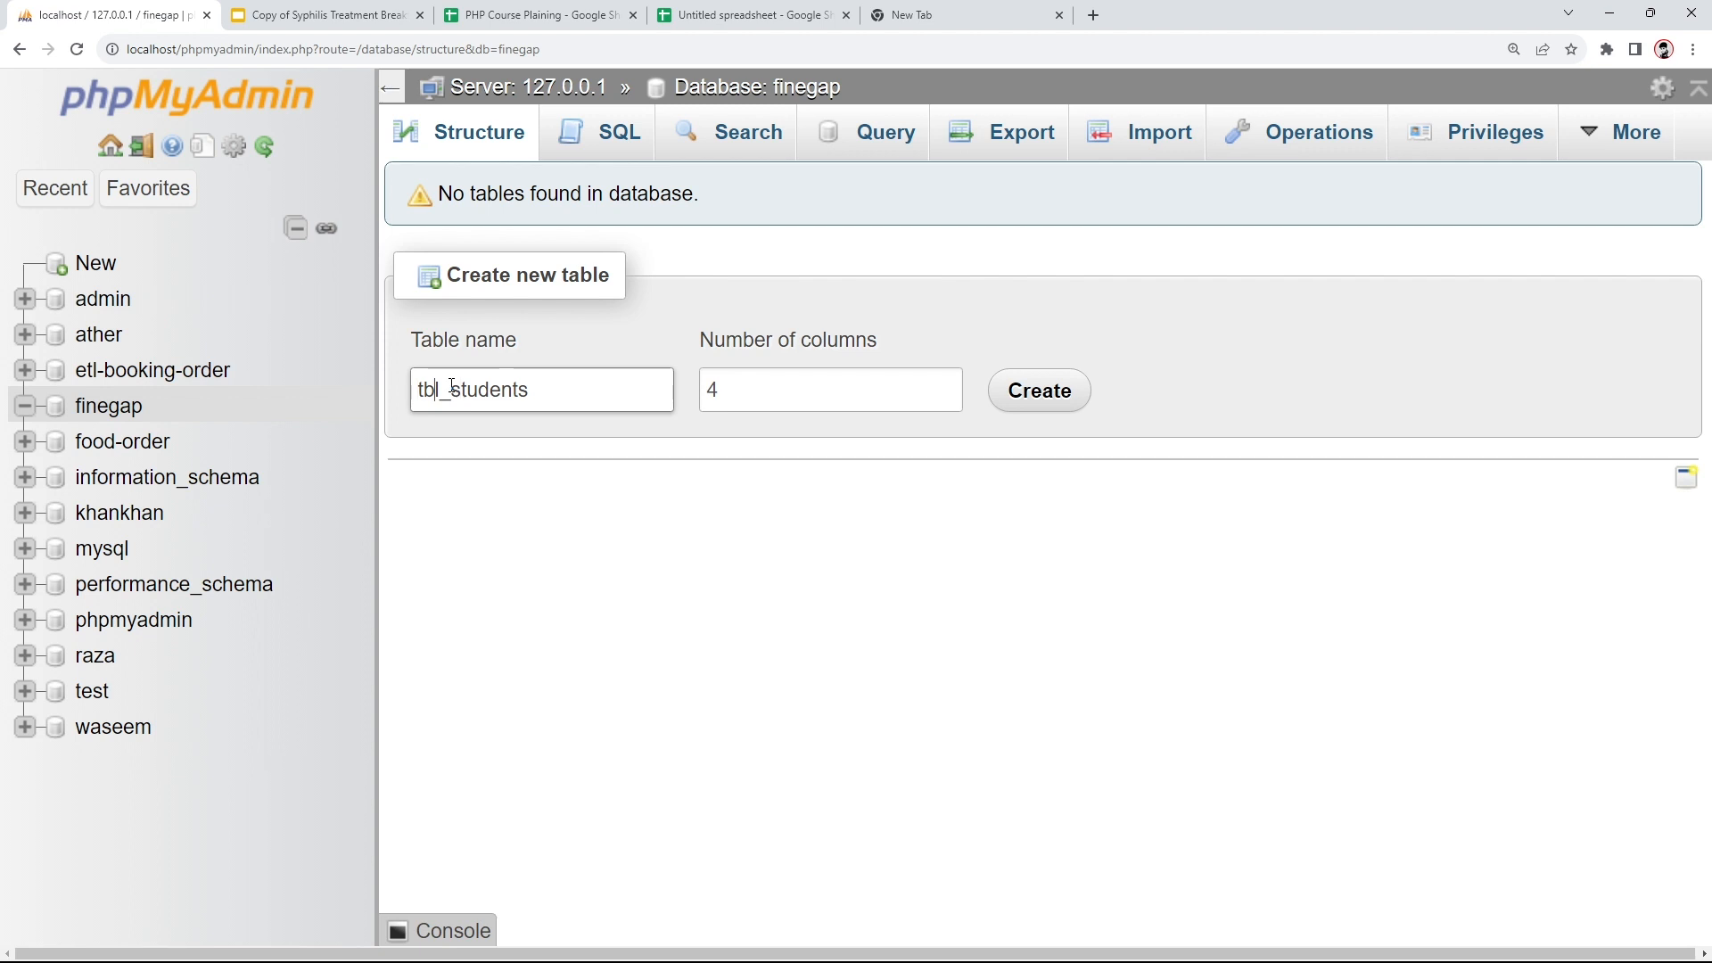
pyautogui.click(452, 385)
pyautogui.hotkey('shift', 'Home')
pyautogui.press('BackSpace')
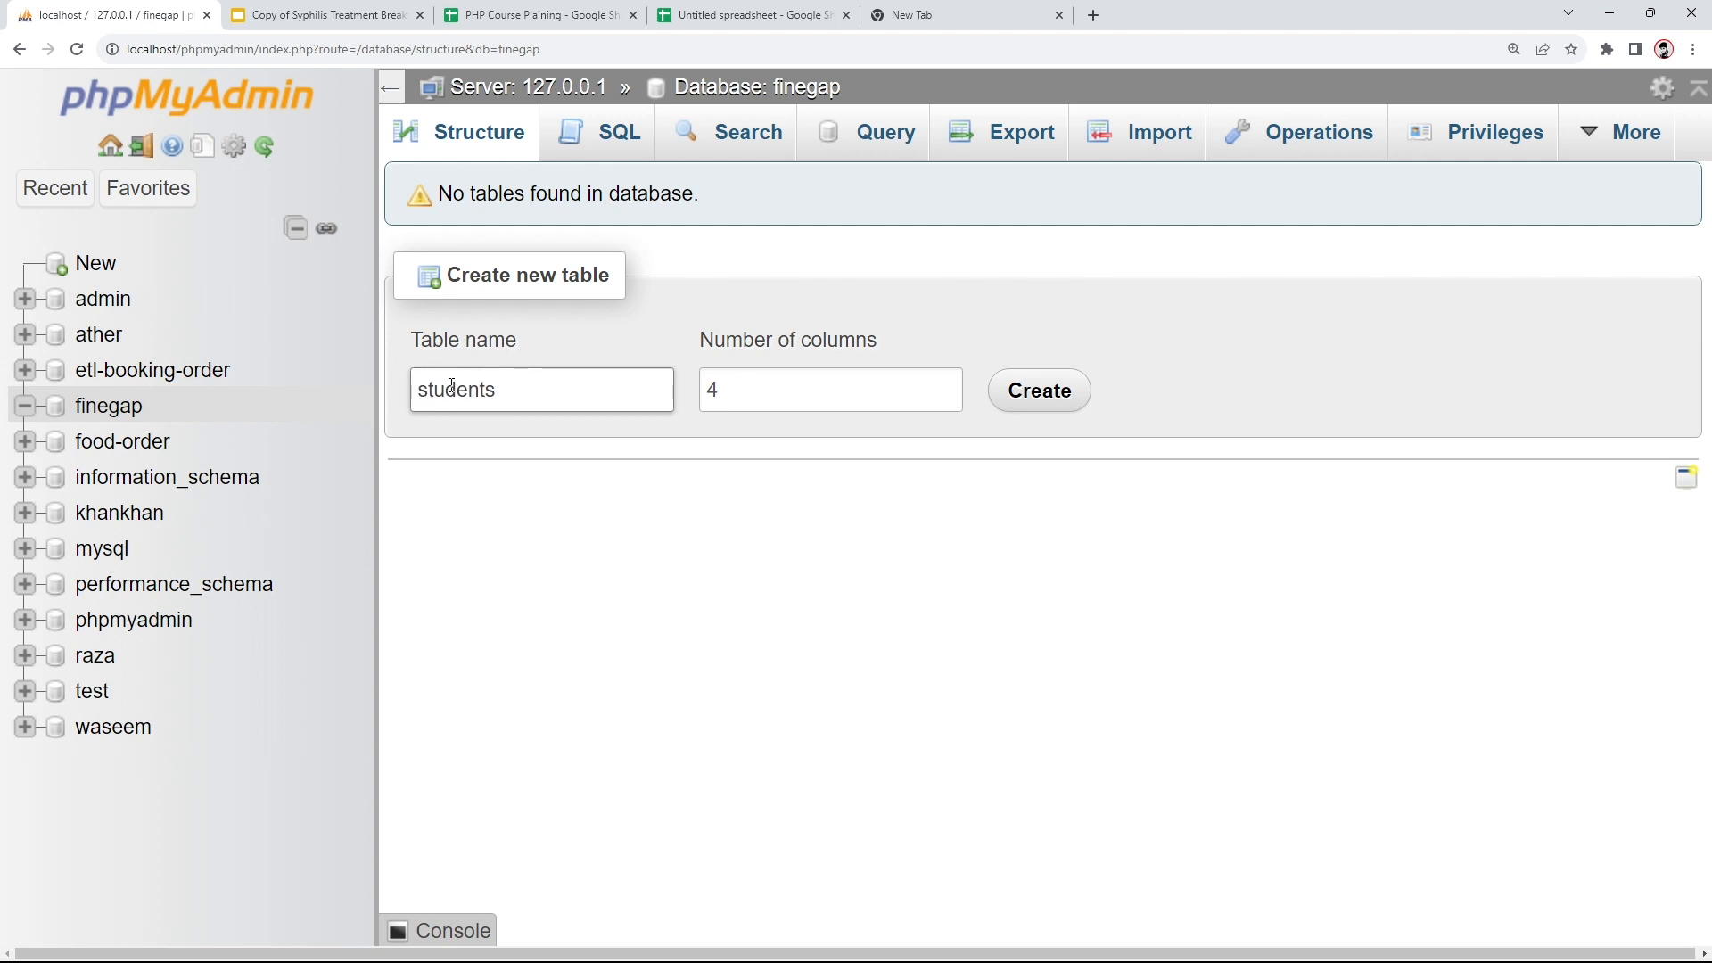
pyautogui.write('tbl')
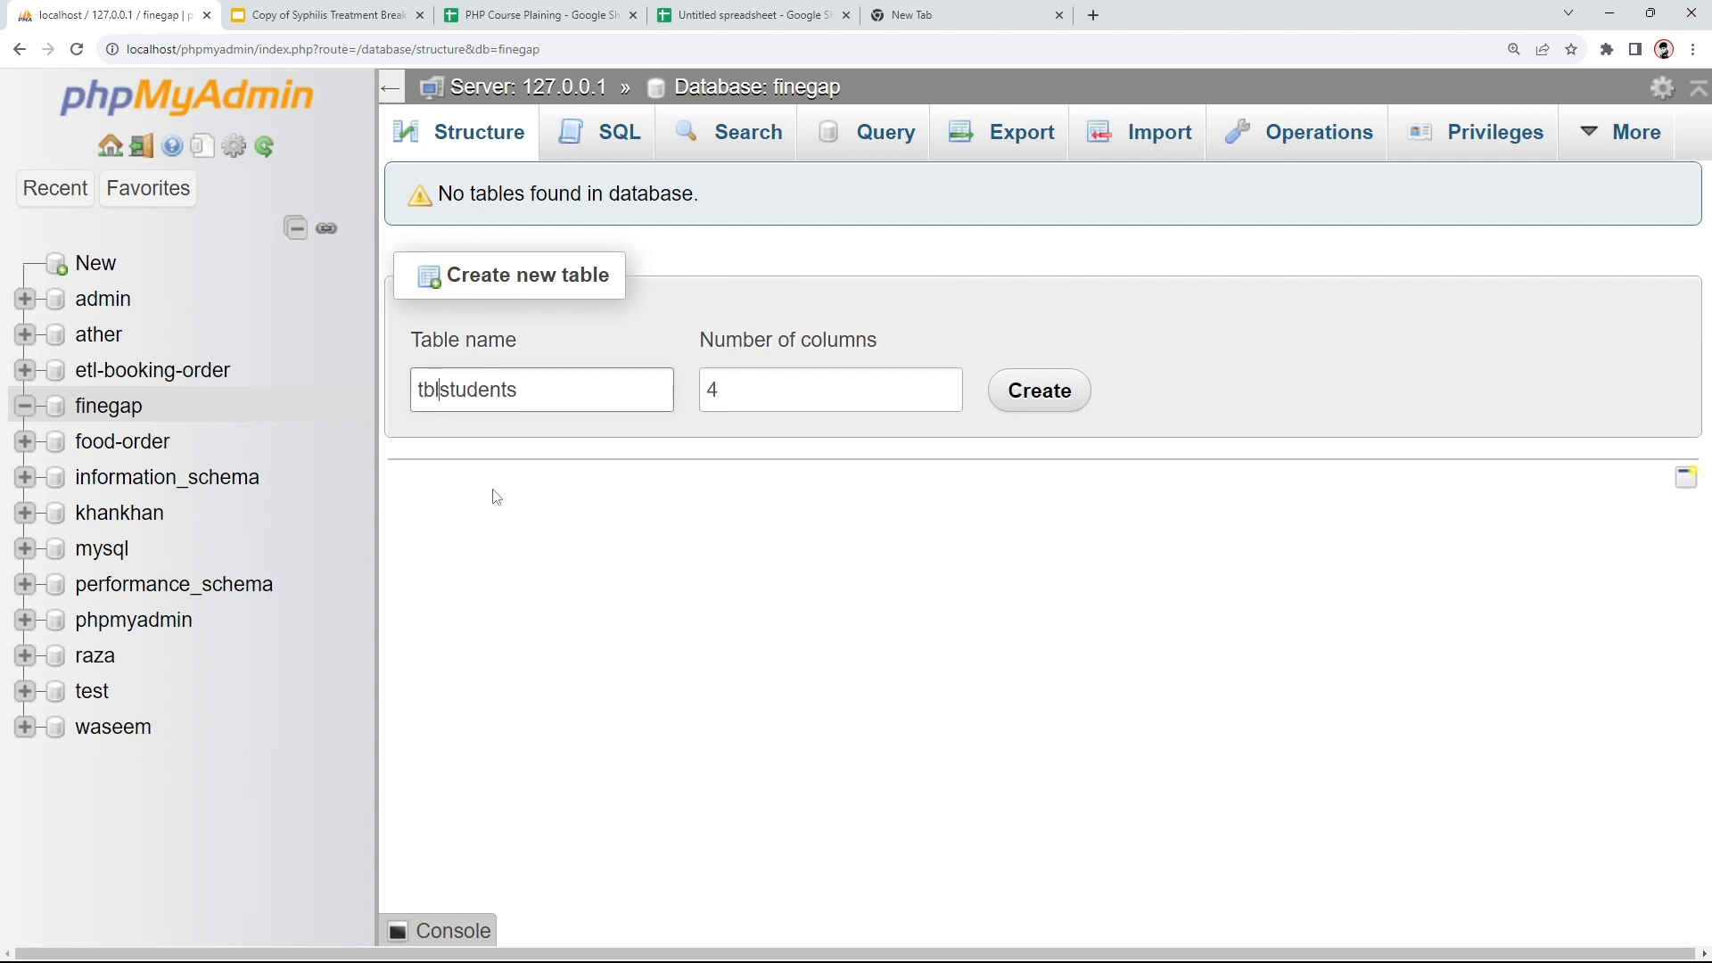
pyautogui.write('_')
pyautogui.moveTo(537, 389); pyautogui.dragTo(412, 381)
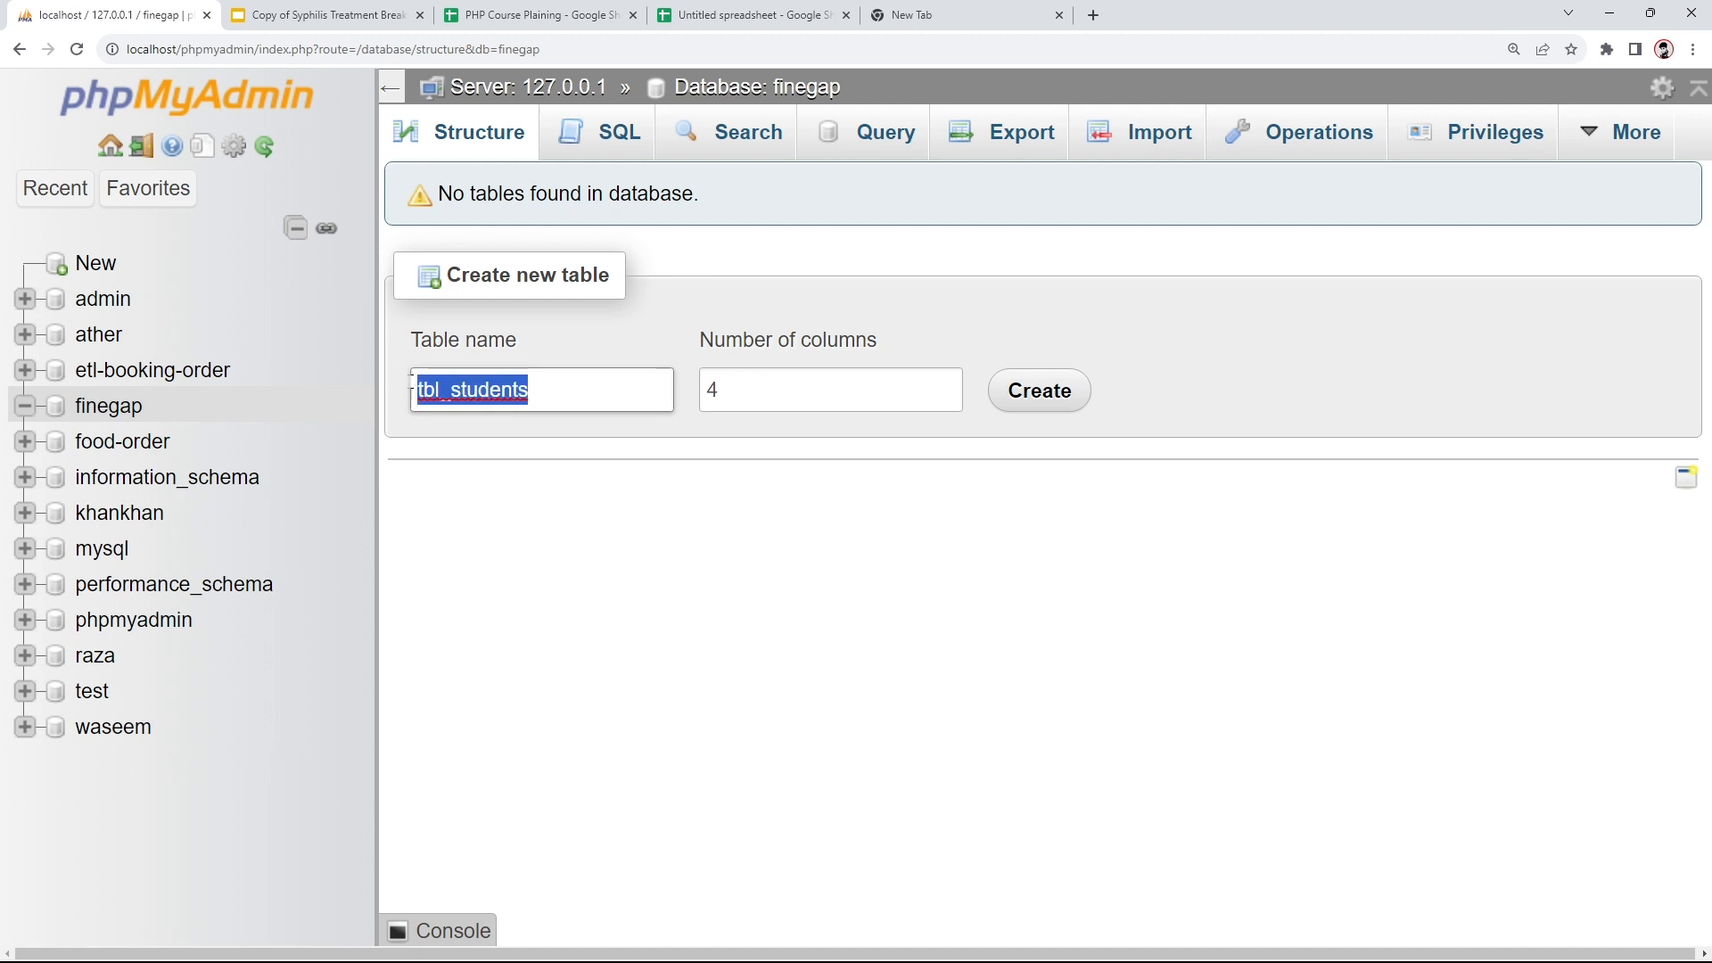
pyautogui.click(441, 392)
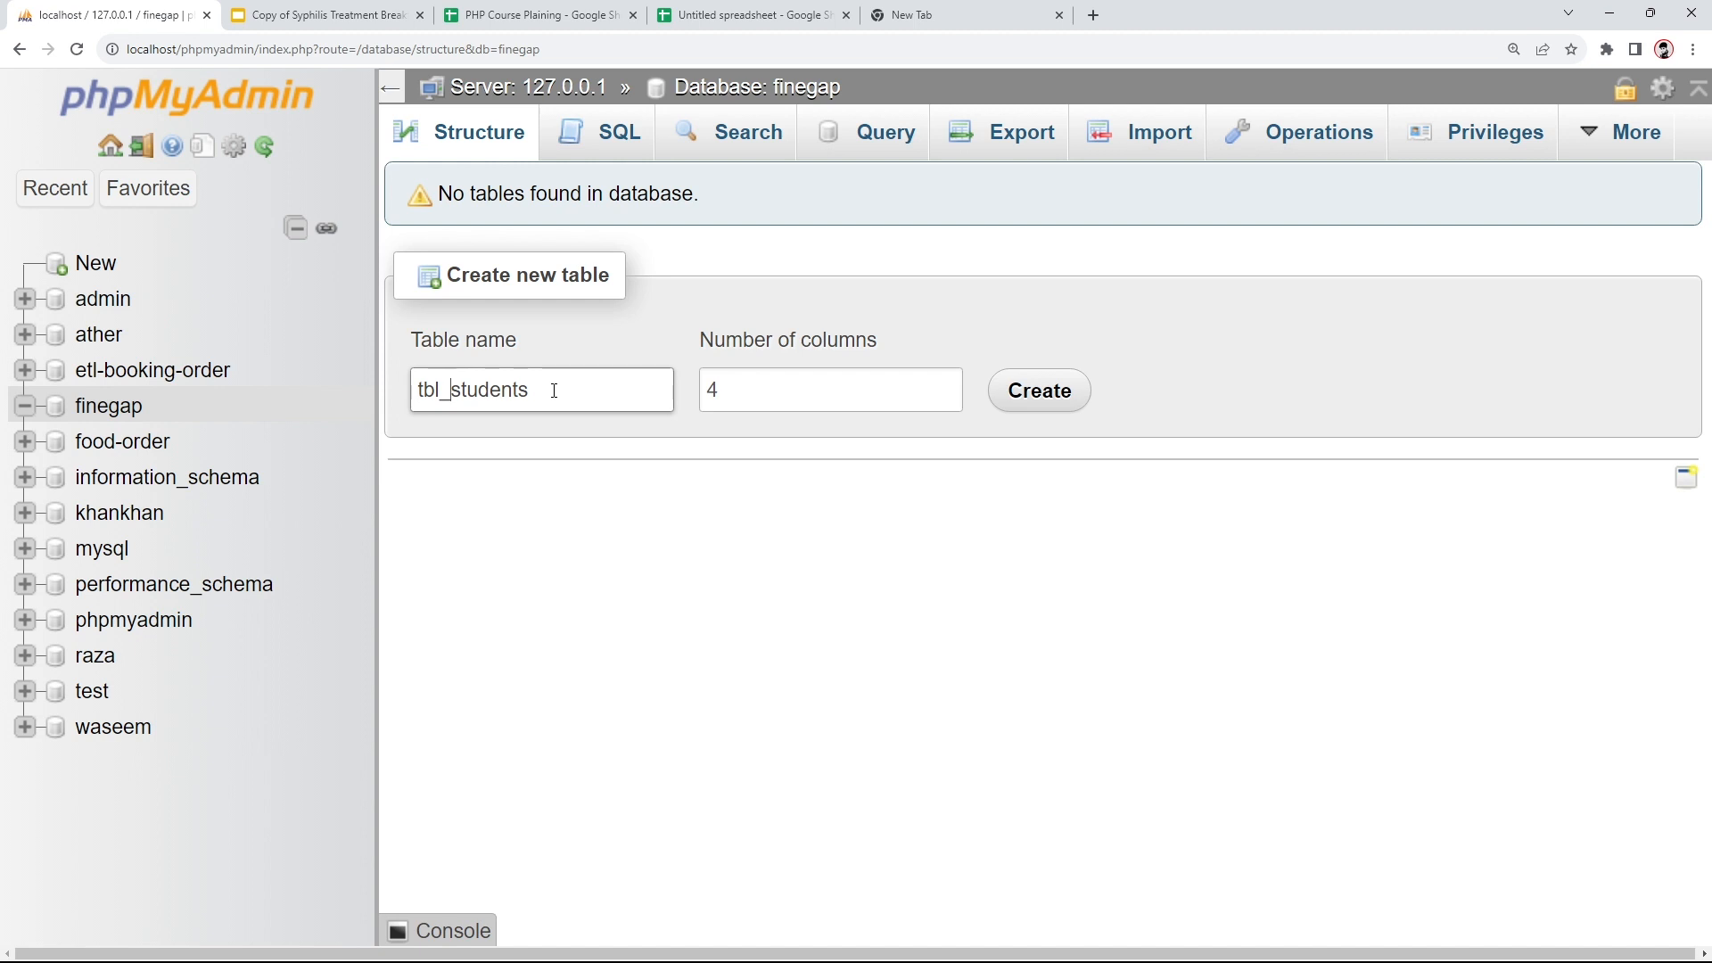
pyautogui.hotkey('shift', 'Right')
pyautogui.hotkey('shift', 'Right')
pyautogui.hotkey('shift', 'Right')
pyautogui.press('Right')
pyautogui.press('Left')
pyautogui.click(700, 15)
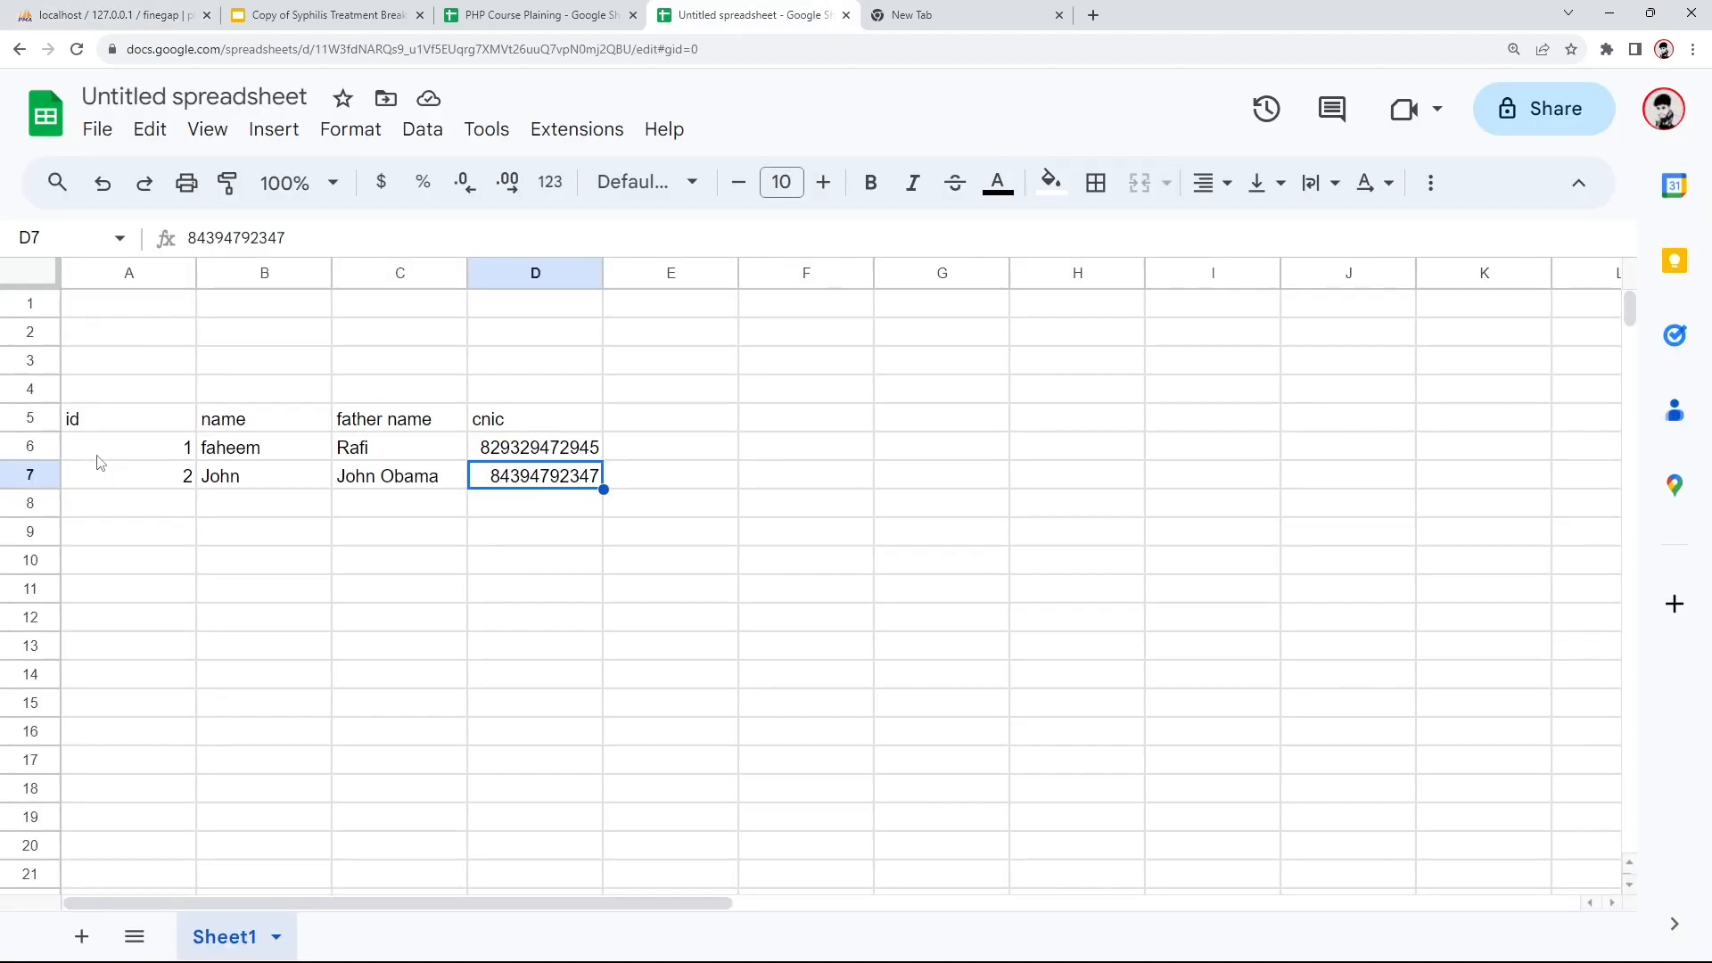
pyautogui.click(89, 426)
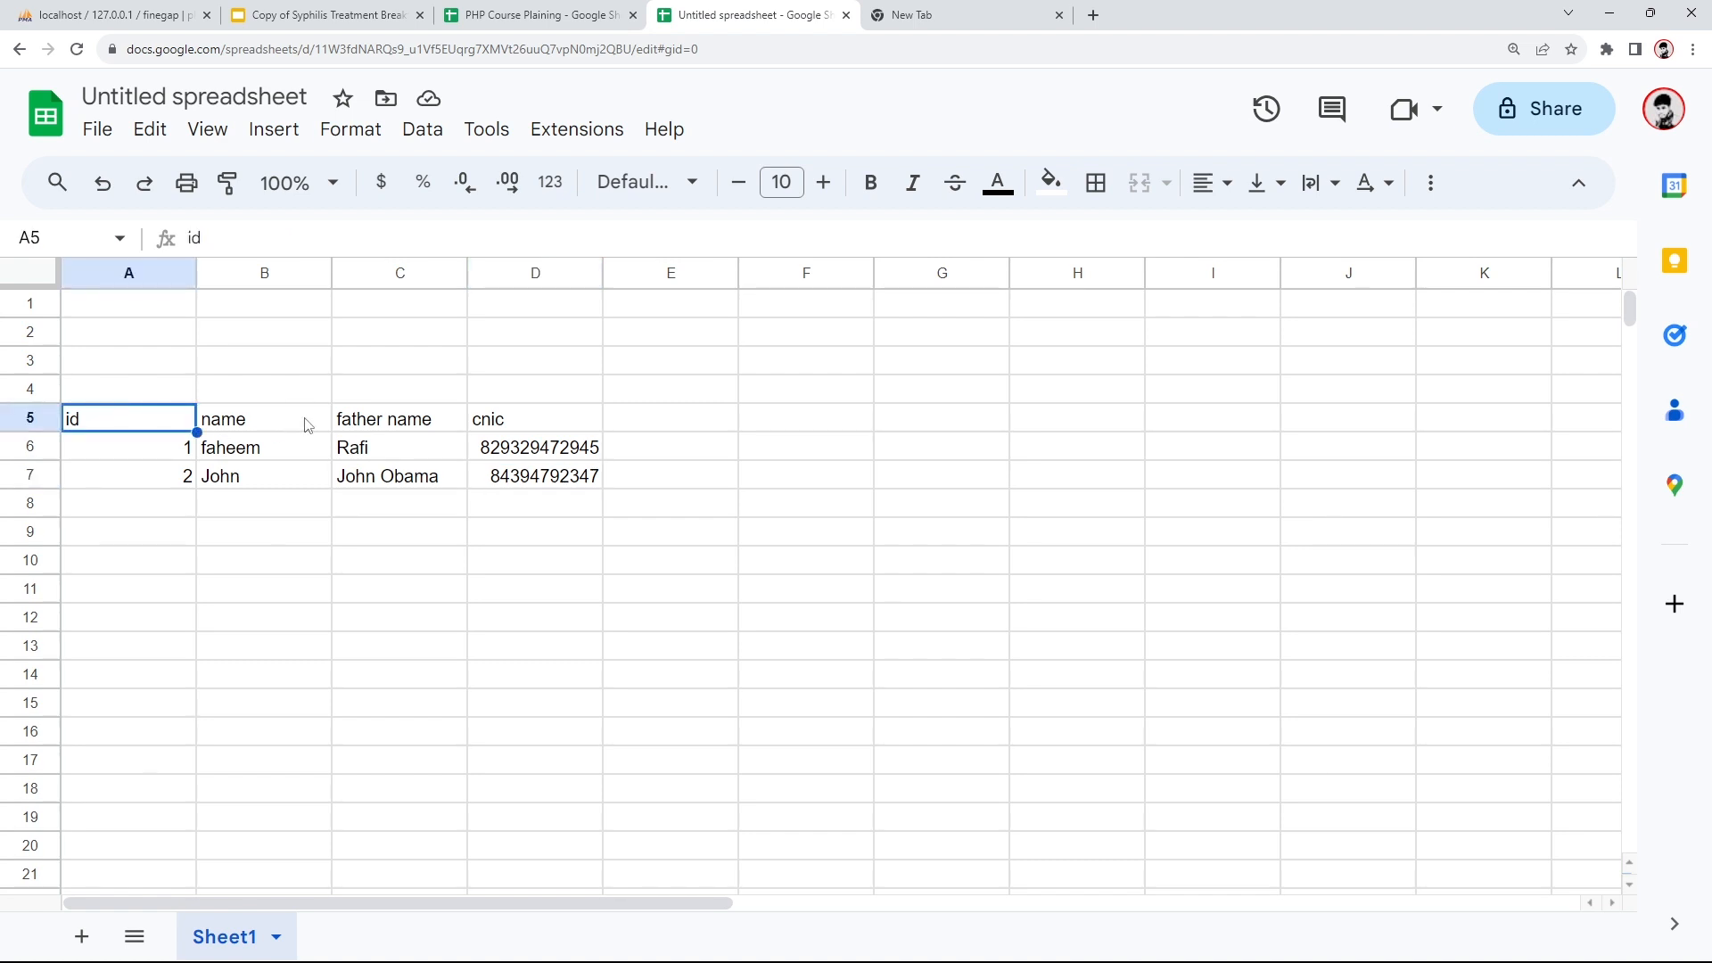
pyautogui.click(264, 421)
pyautogui.click(364, 422)
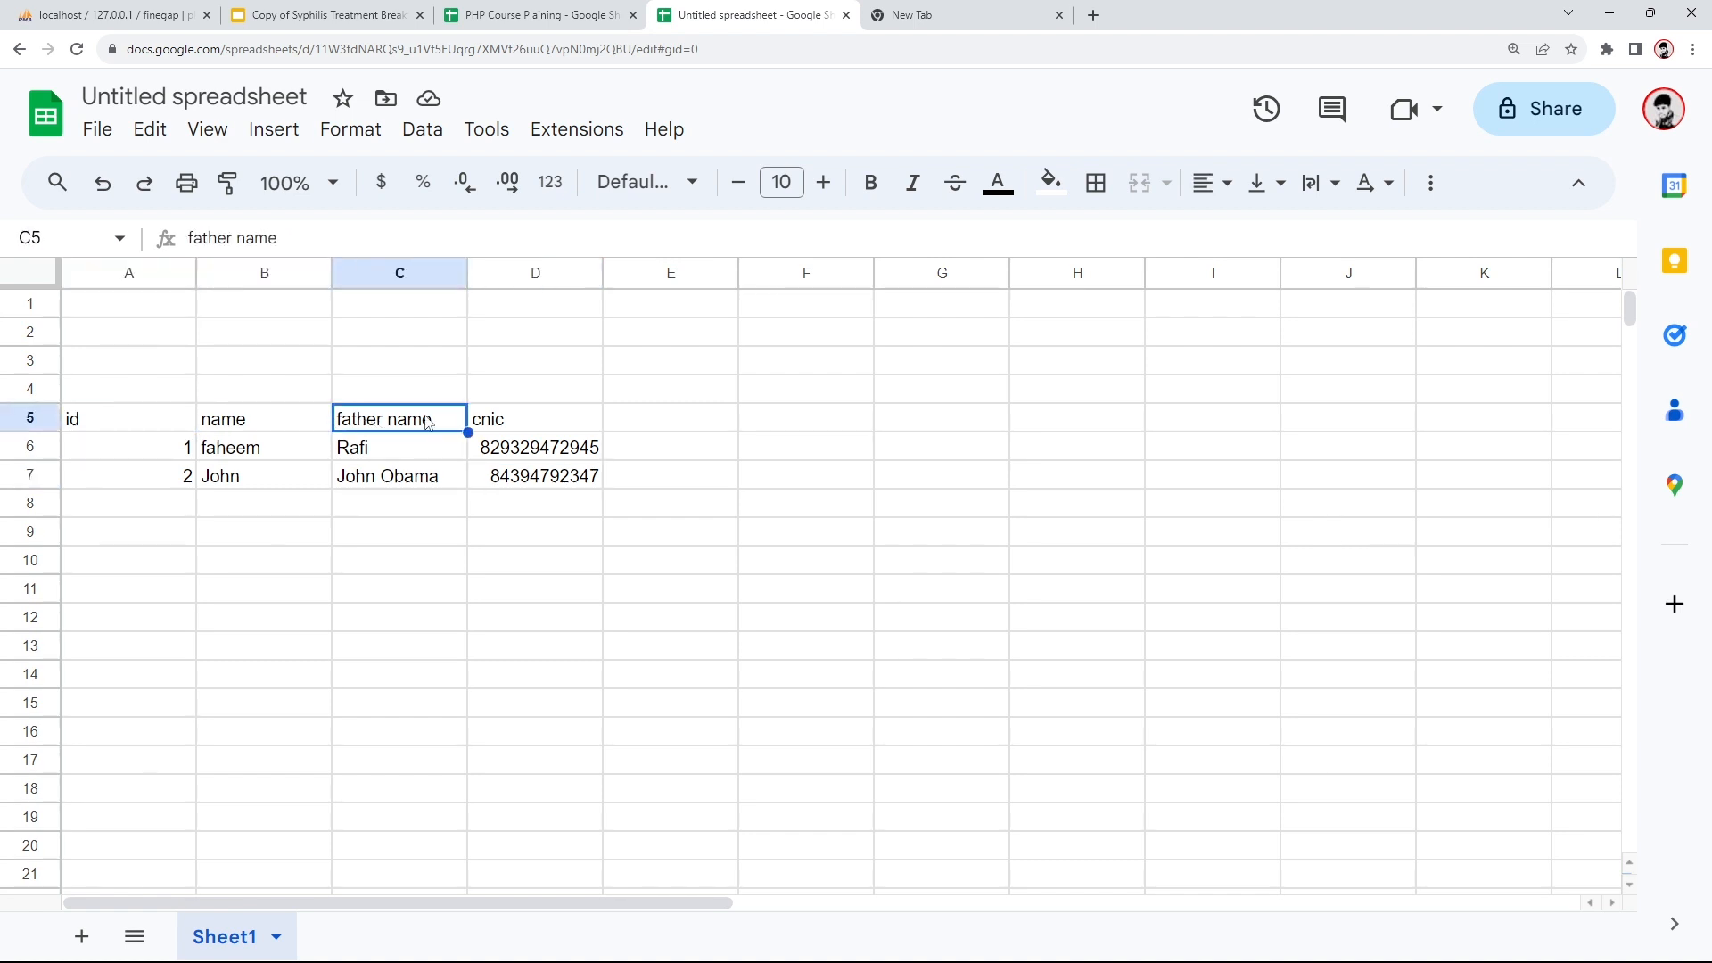
pyautogui.click(507, 416)
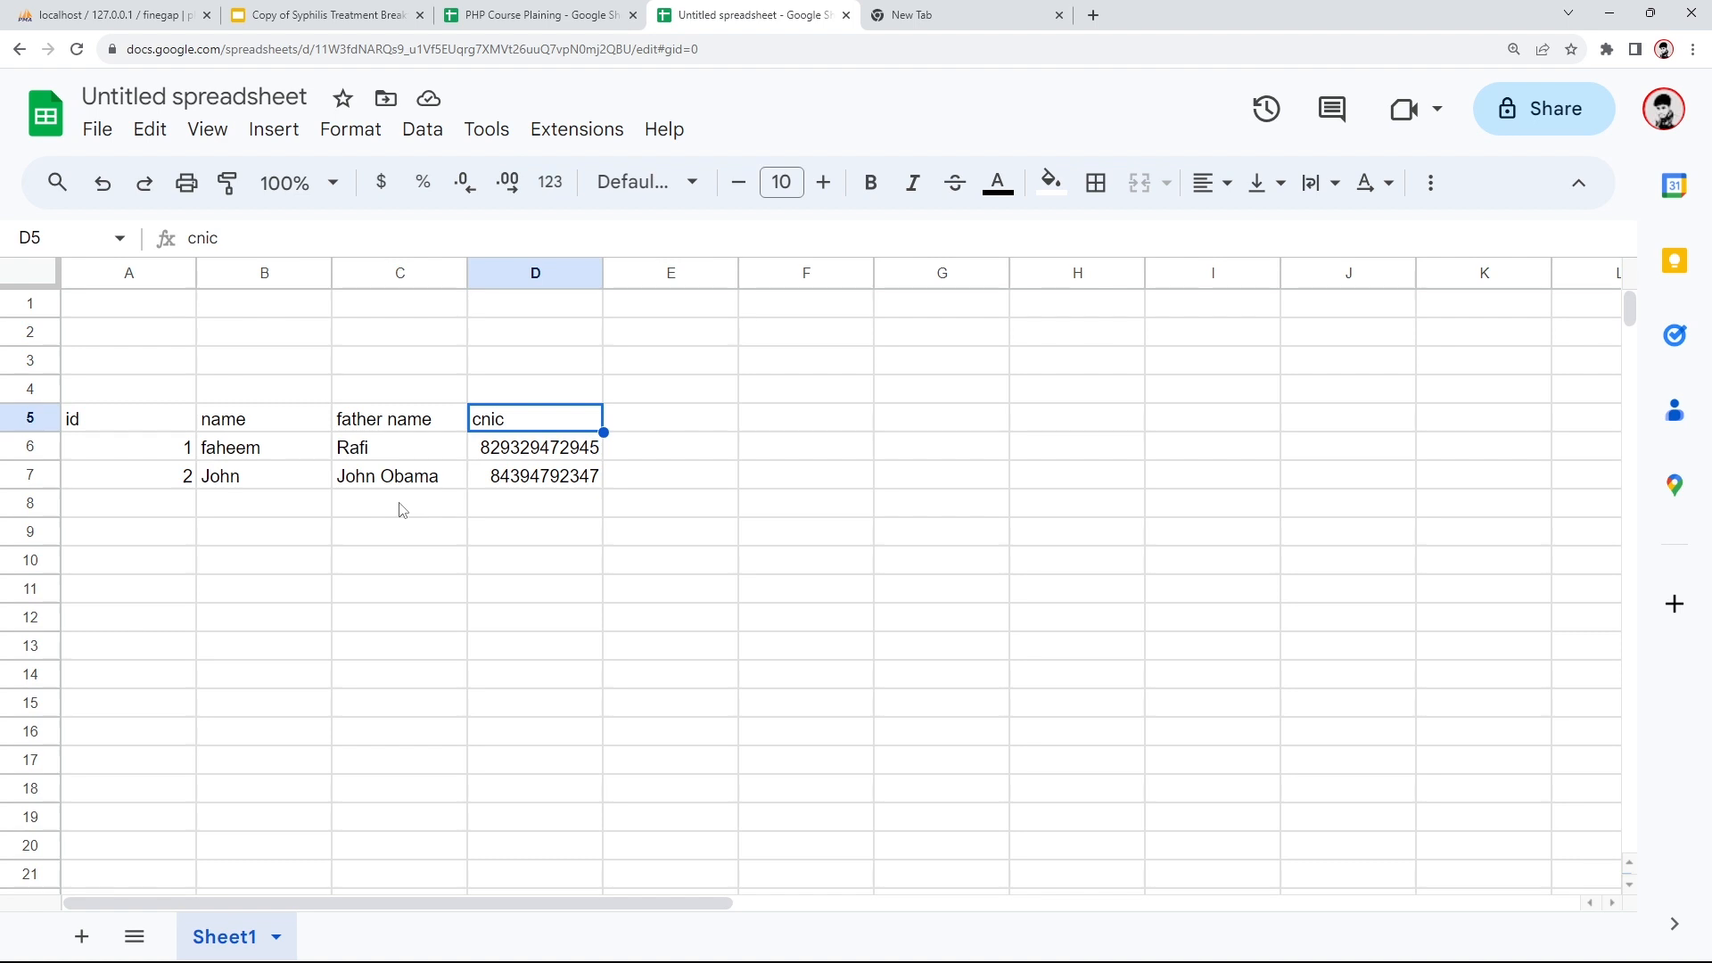
pyautogui.click(321, 15)
pyautogui.click(111, 16)
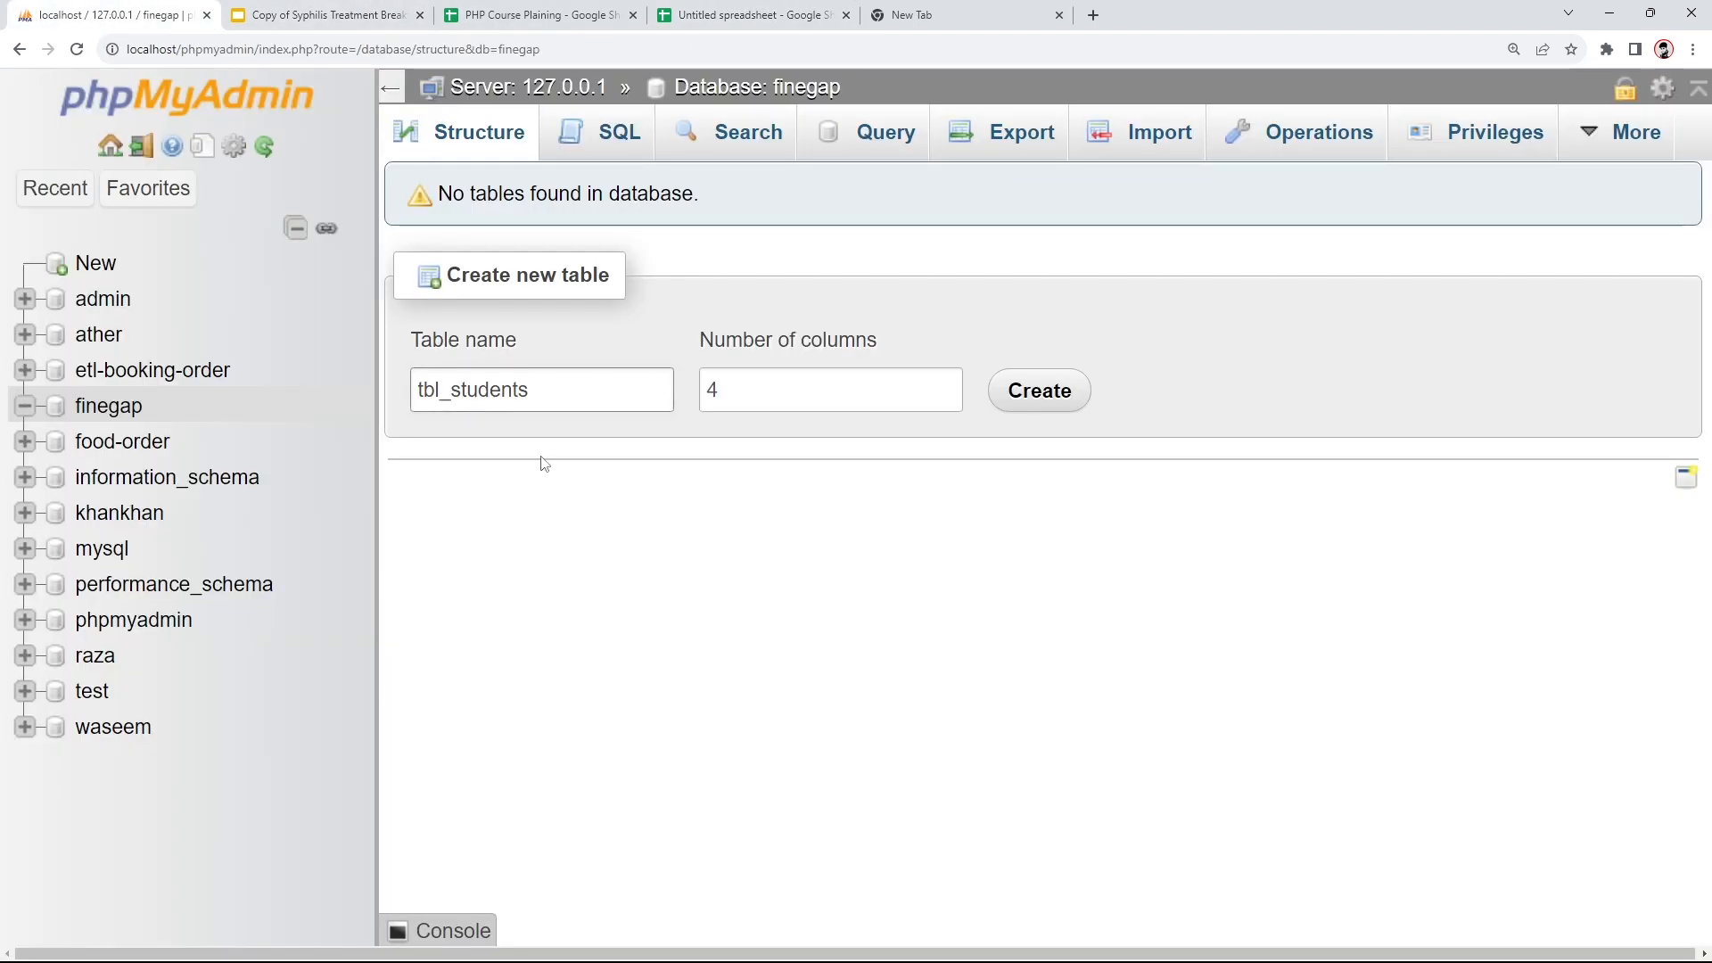
# - Keep the column count at 4 and create tbl_students to reach its column-definition form
pyautogui.click(713, 390)
pyautogui.moveTo(713, 390); pyautogui.dragTo(656, 393)
pyautogui.click(789, 394)
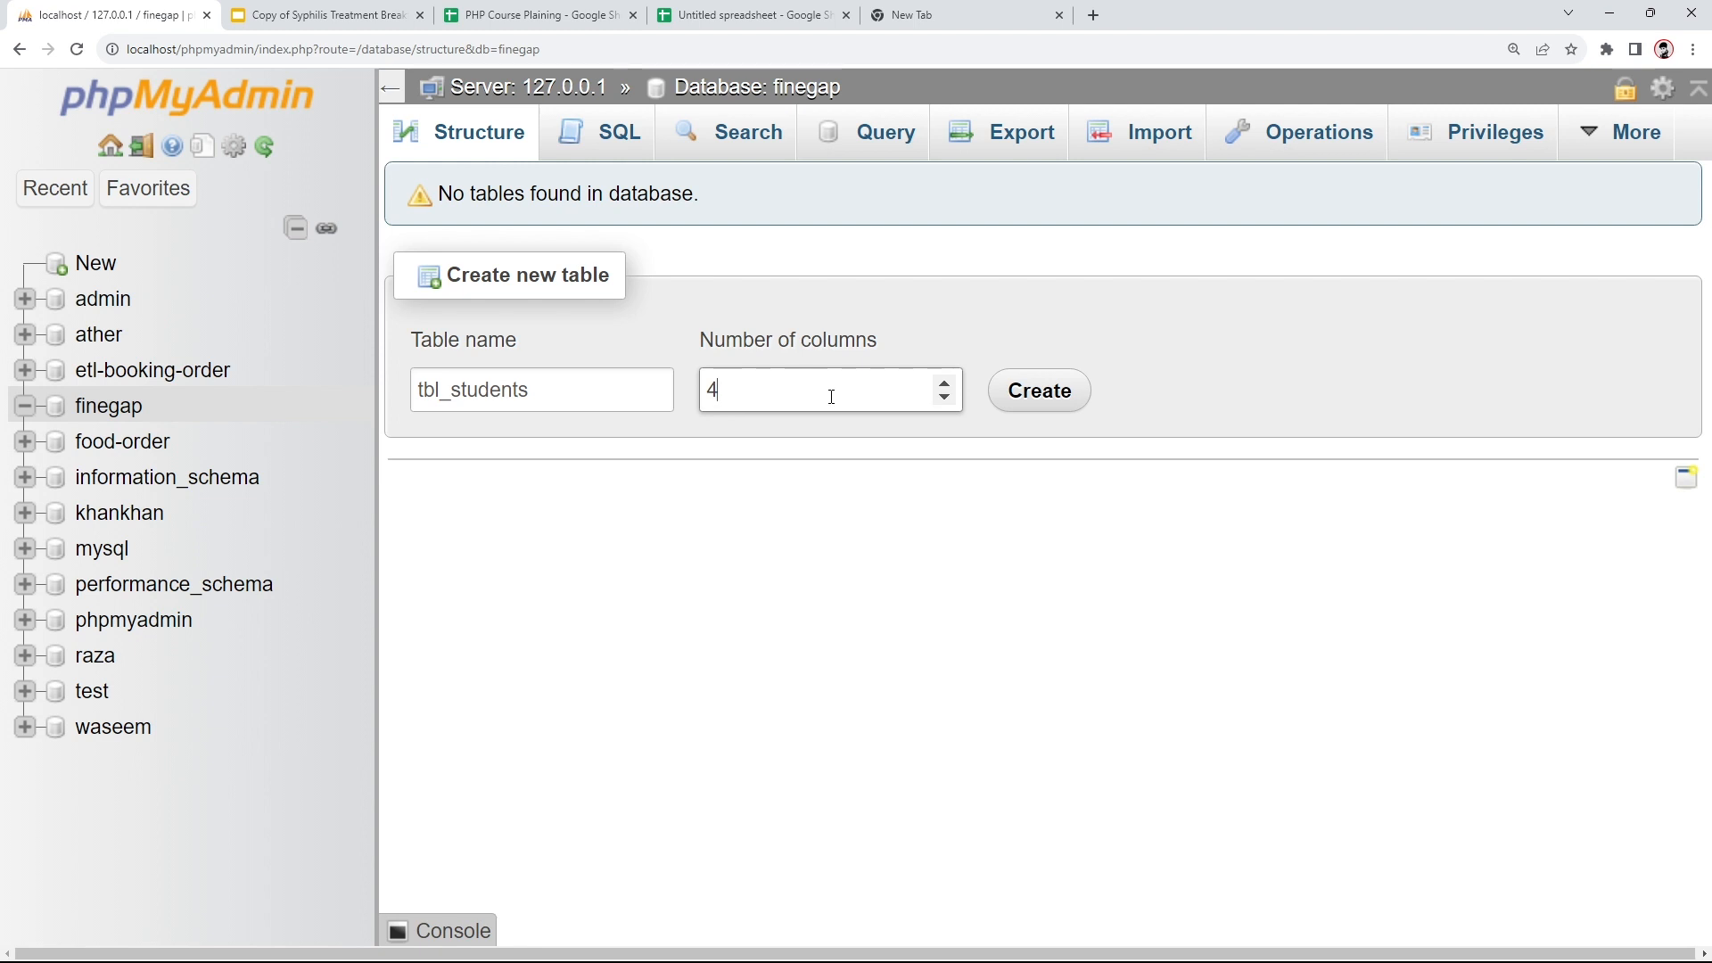
pyautogui.click(1032, 401)
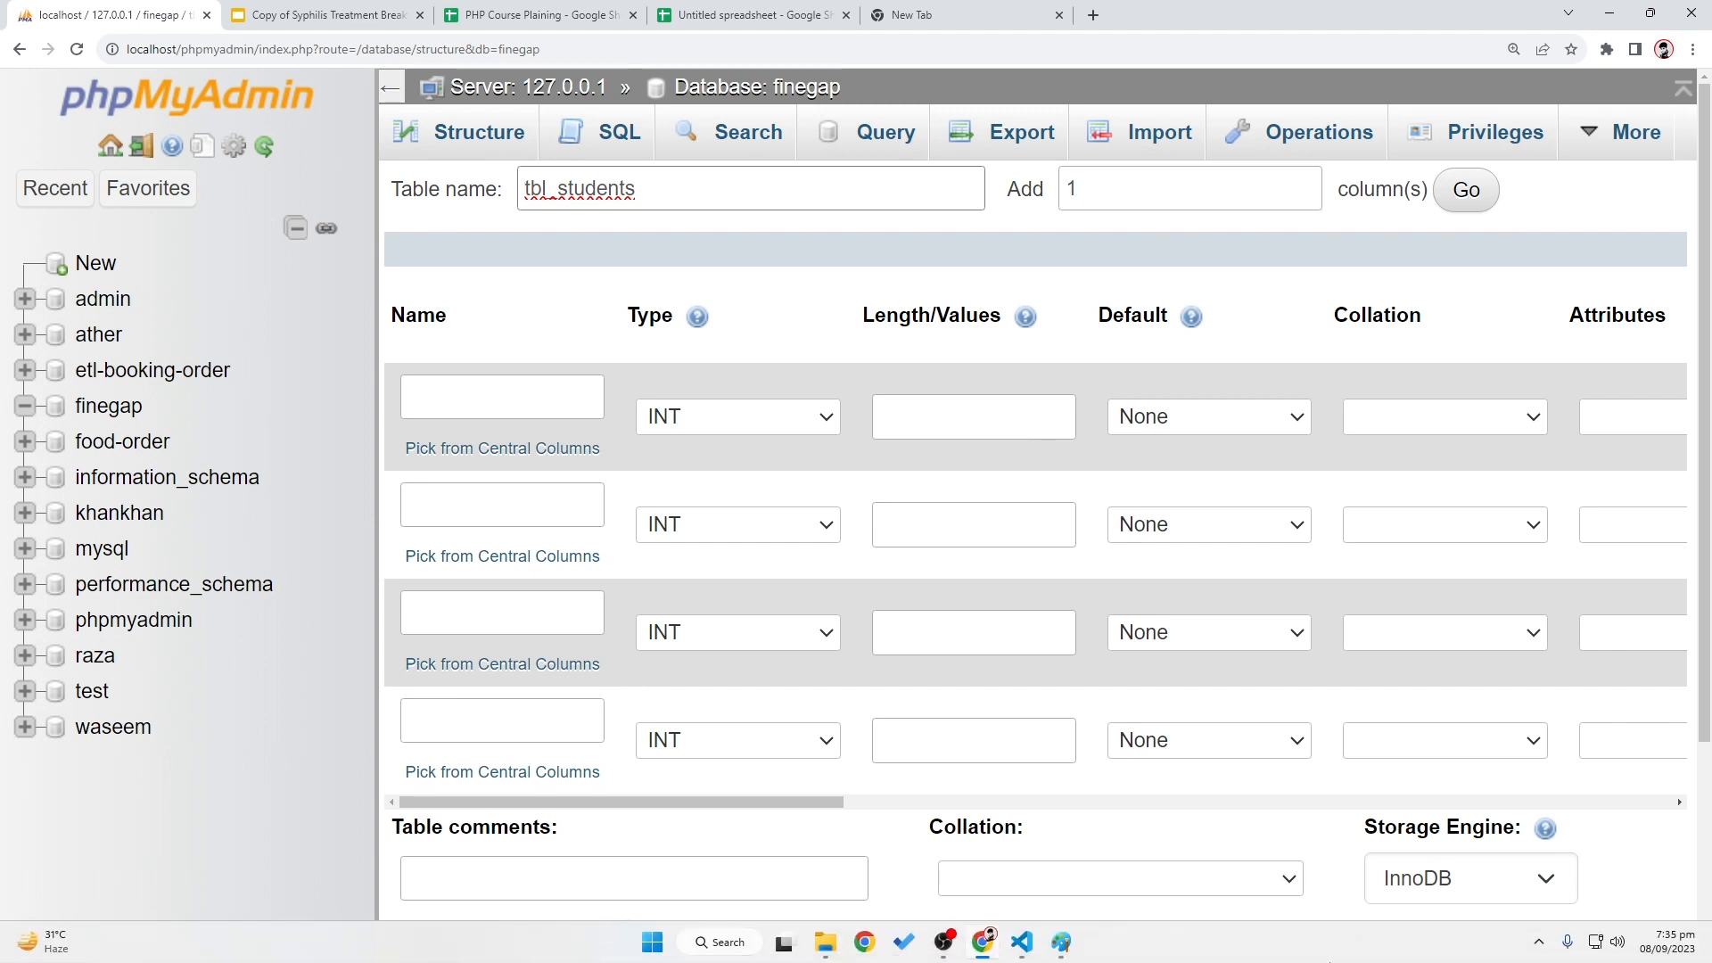
# - Define the first column as id, INT length 11, auto-increment primary key
pyautogui.click(578, 404)
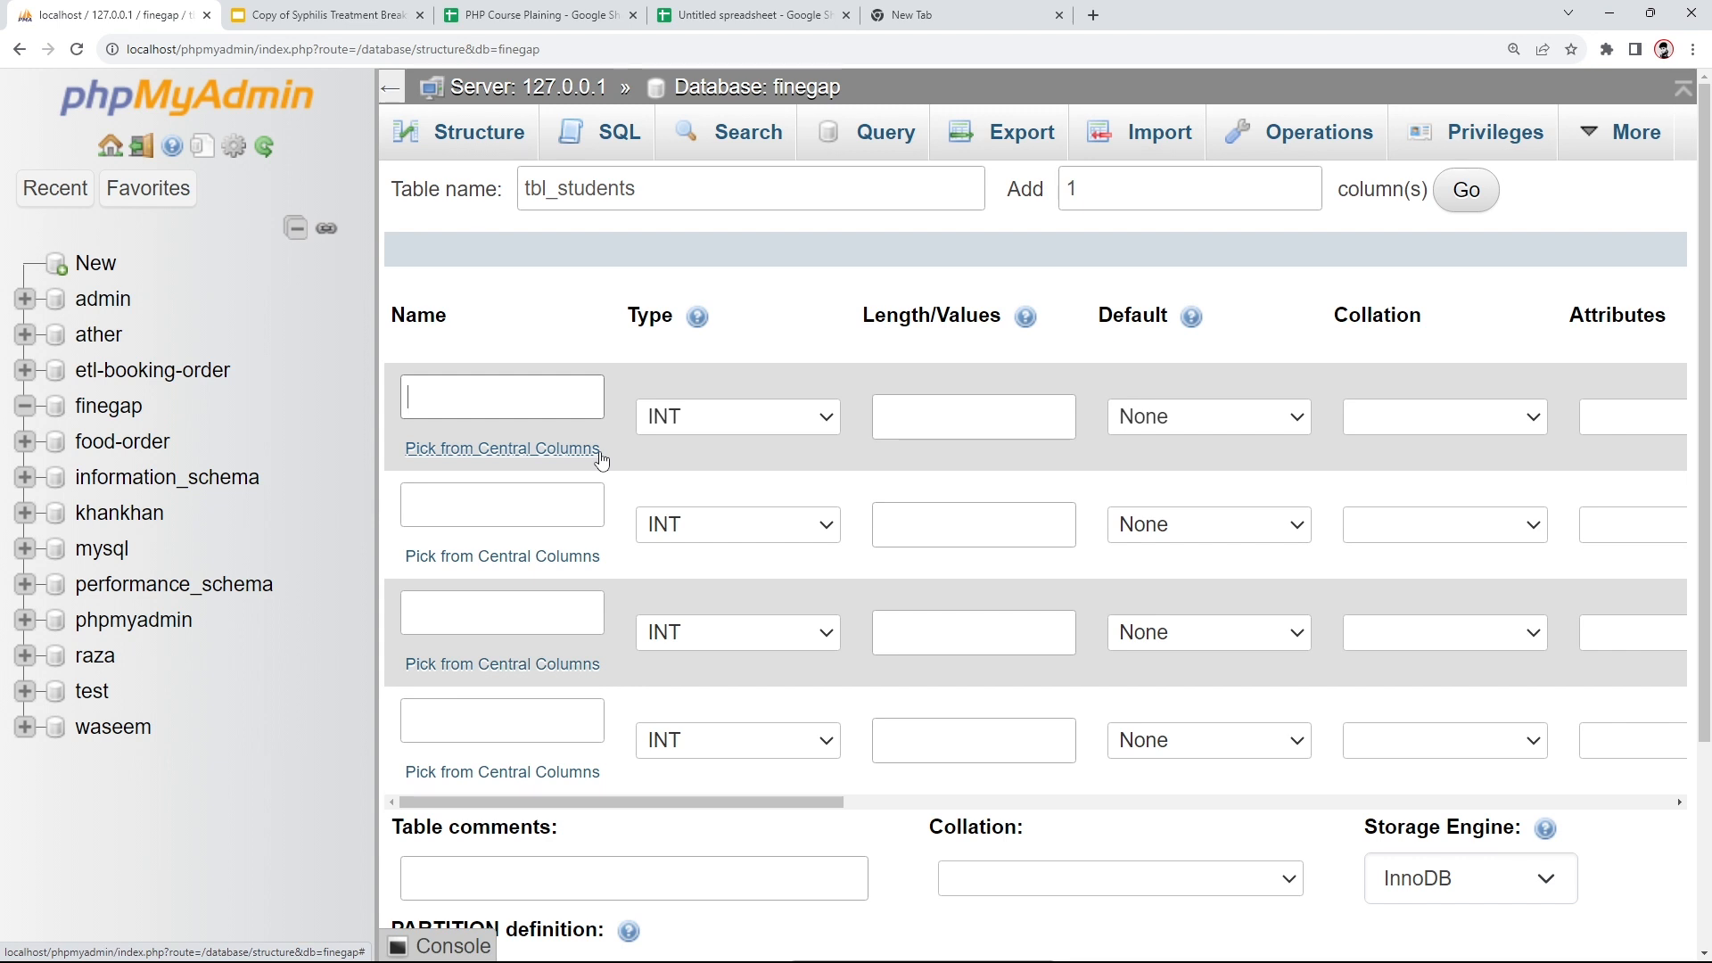
pyautogui.write('id')
pyautogui.click(661, 419)
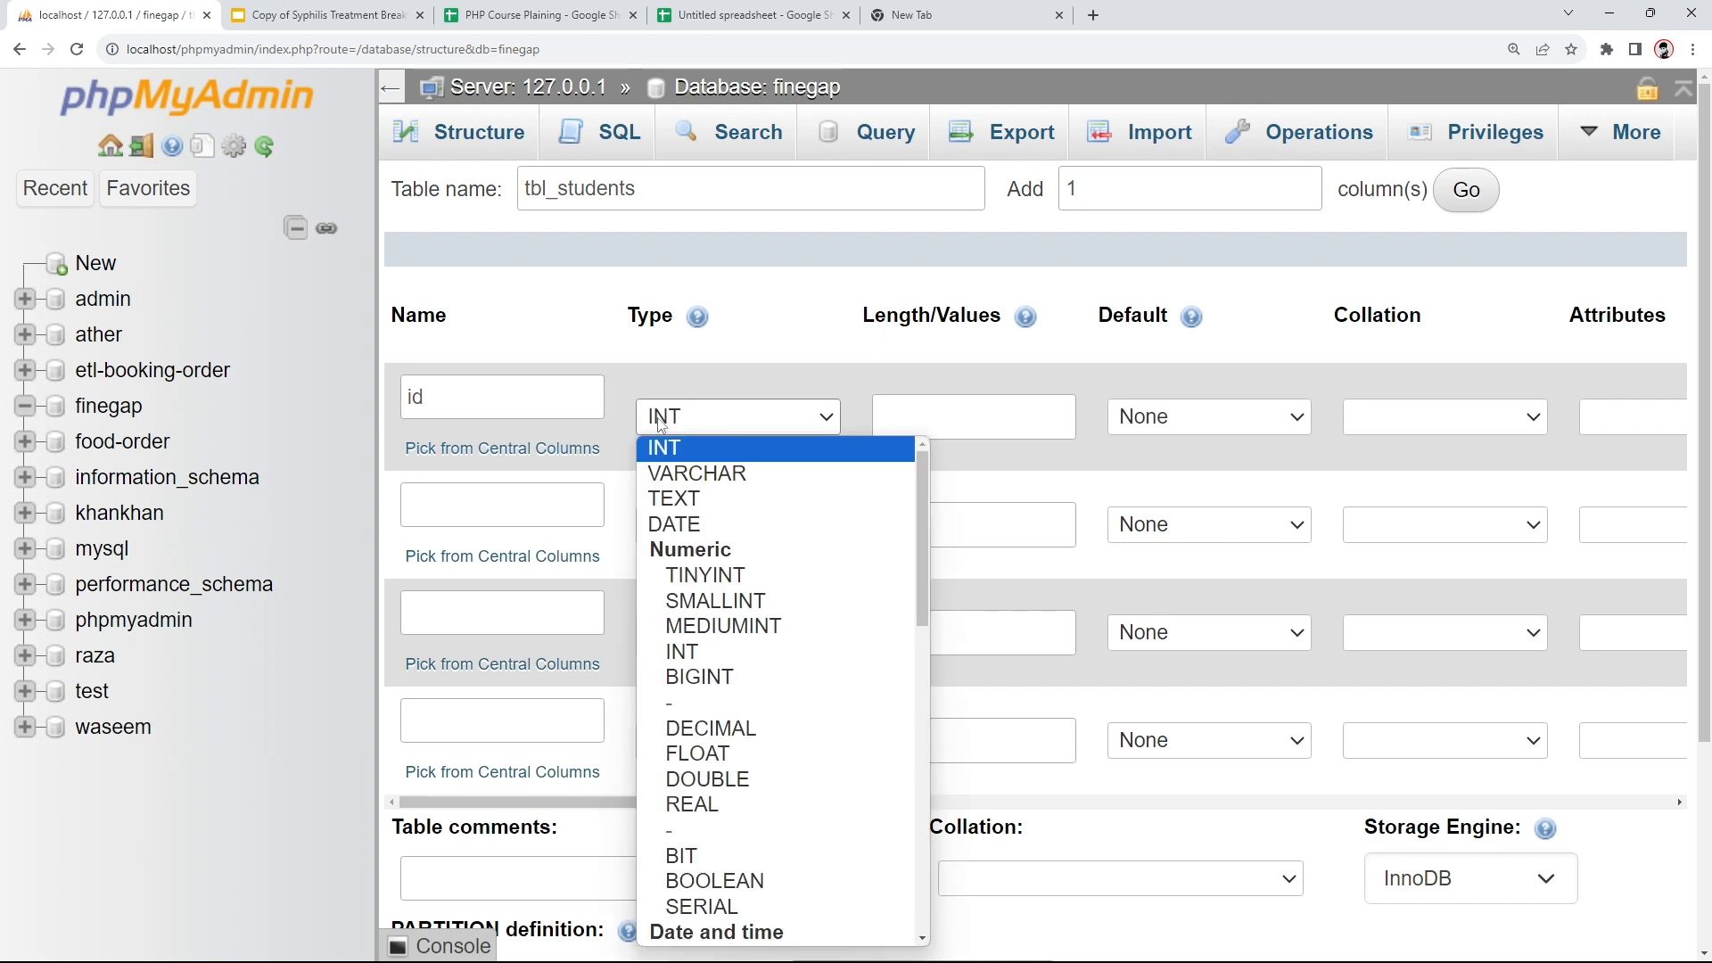
pyautogui.click(660, 423)
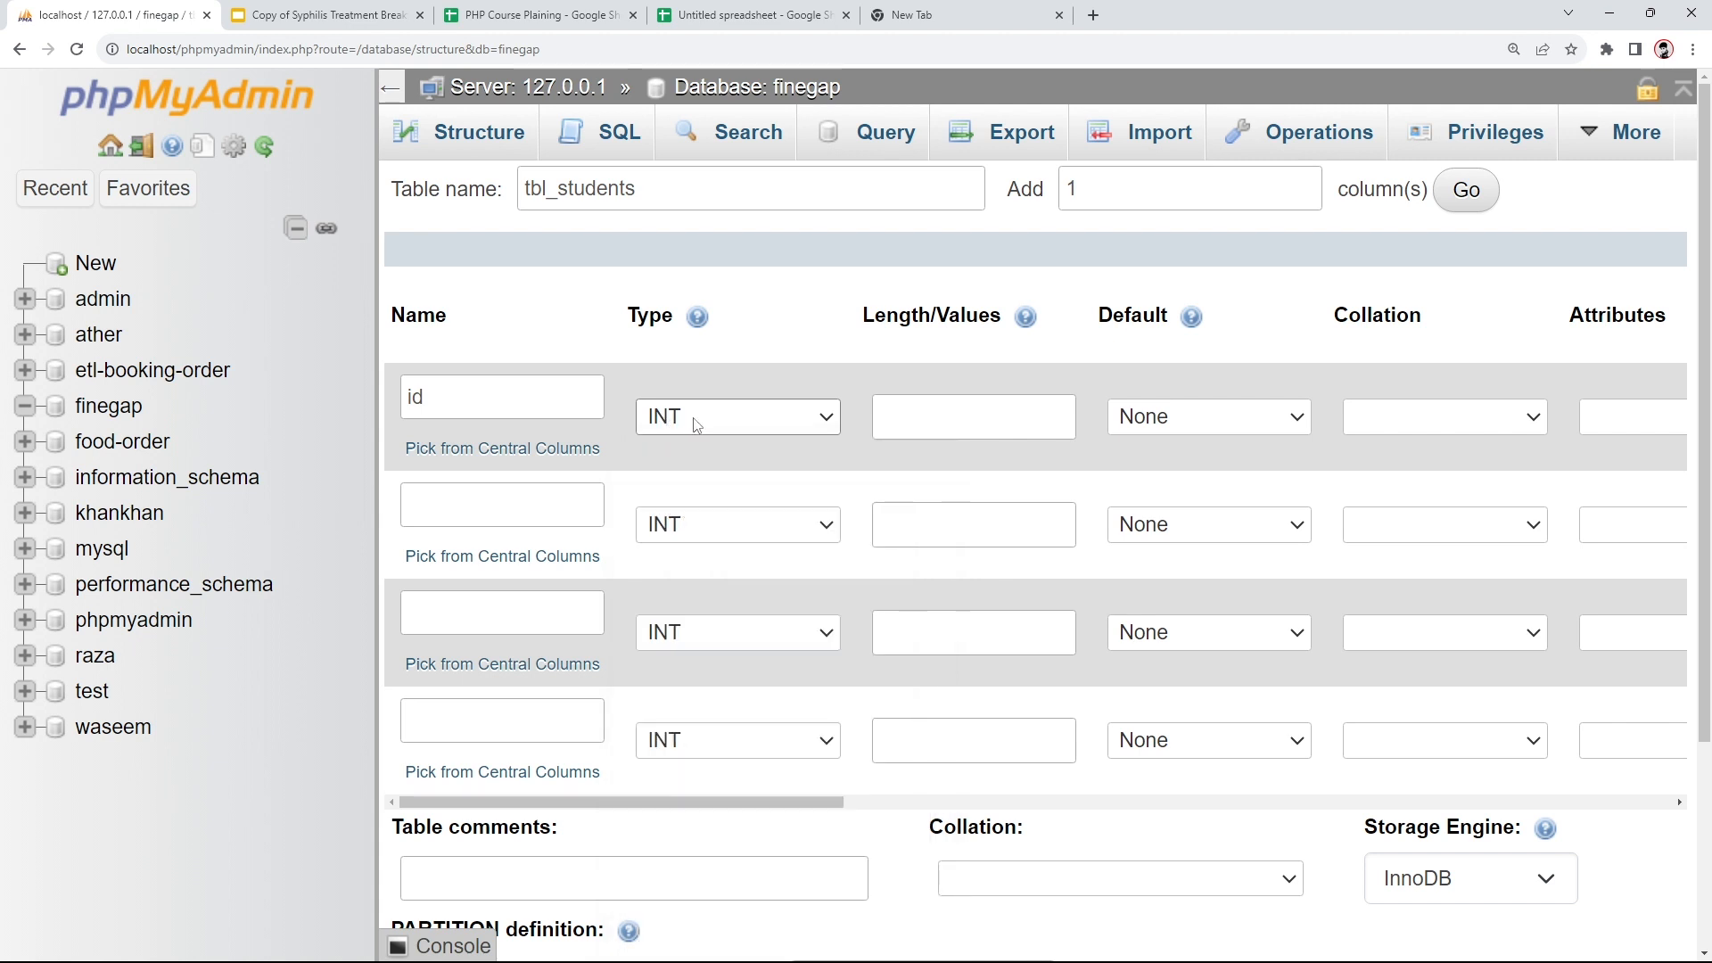
pyautogui.click(882, 426)
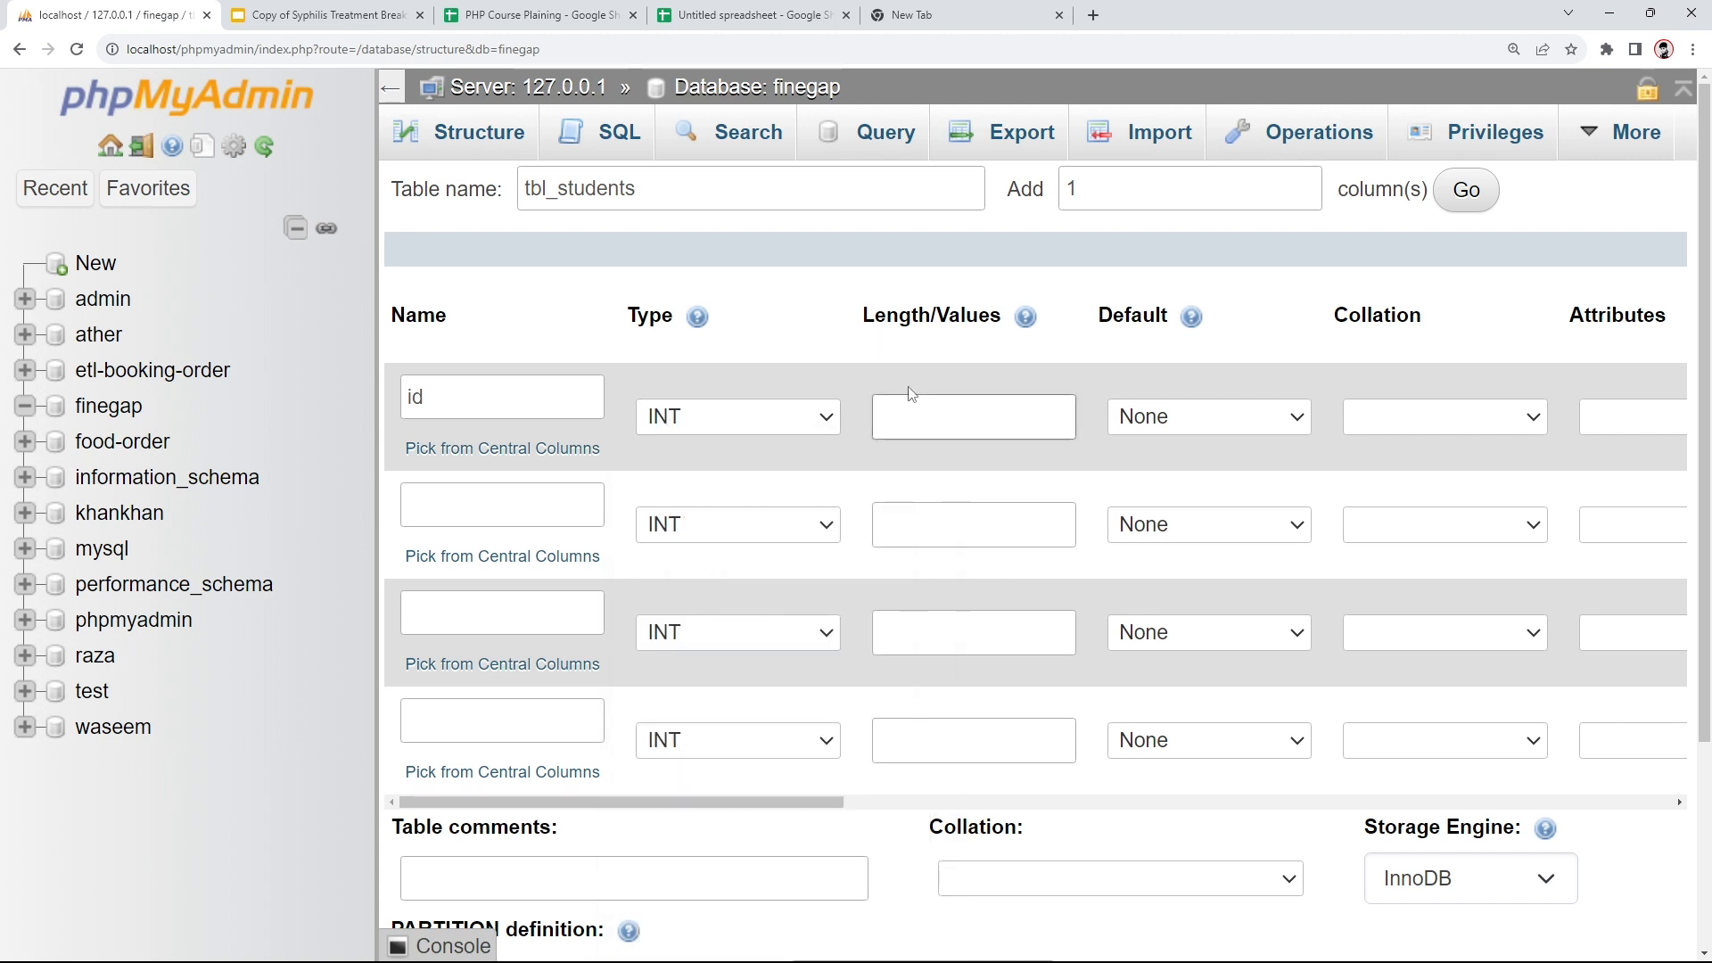
pyautogui.write('11')
pyautogui.moveTo(738, 808); pyautogui.dragTo(1079, 818)
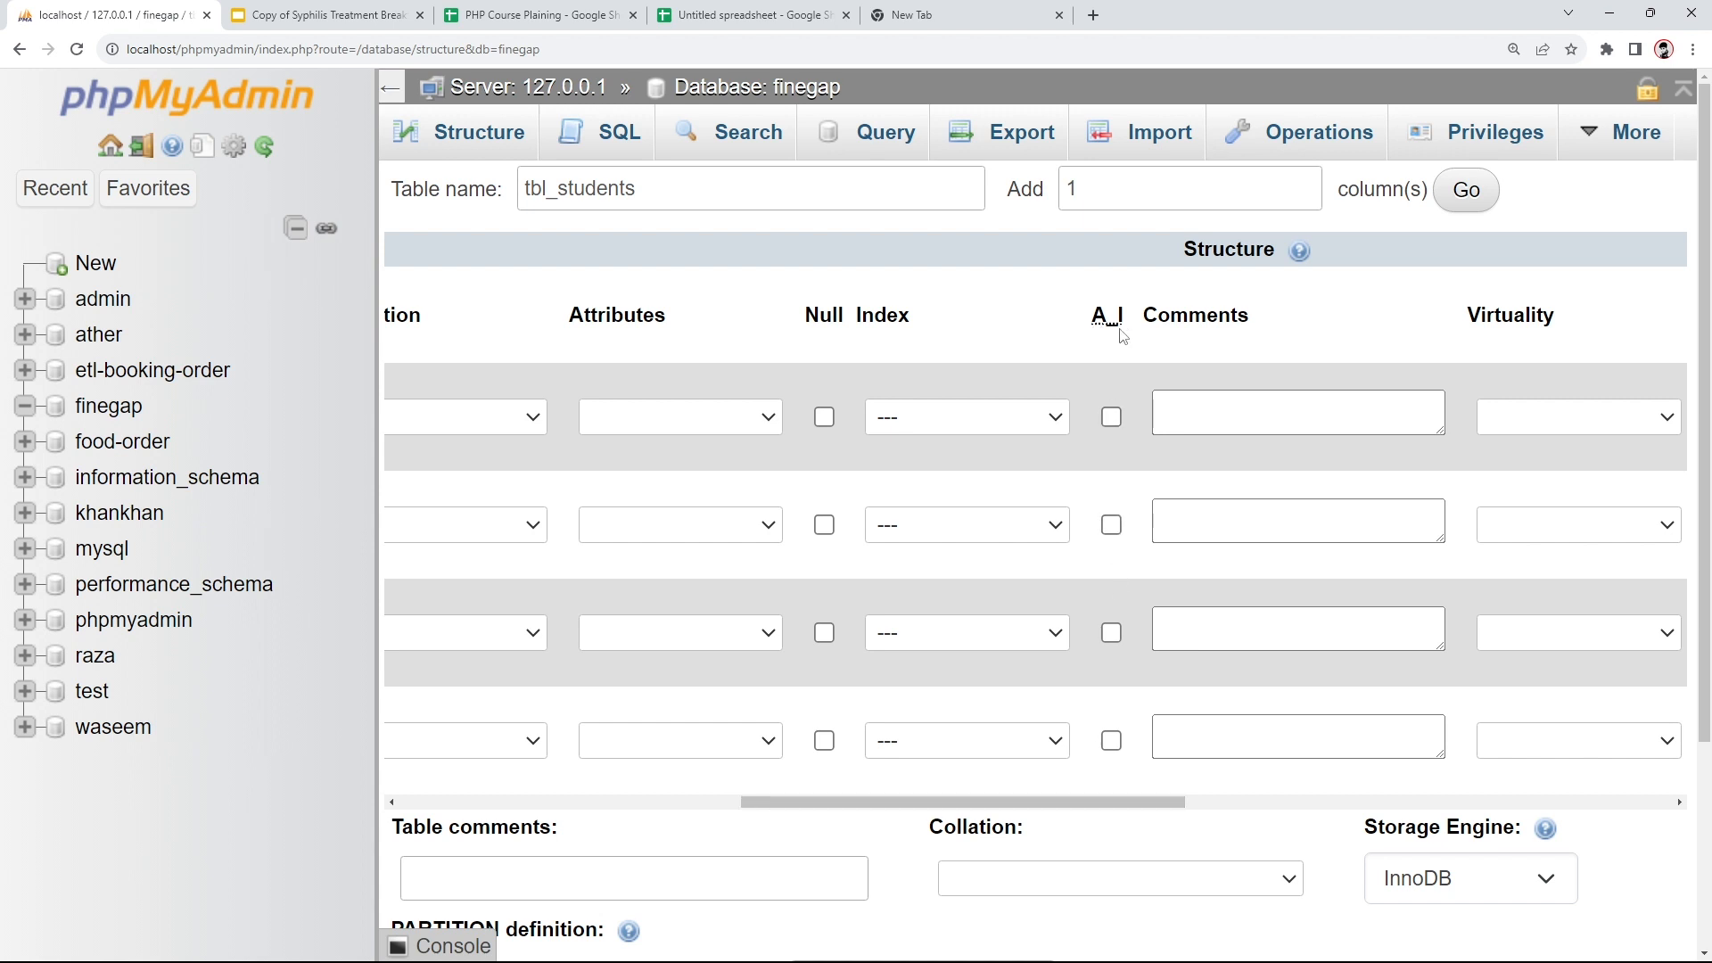
pyautogui.click(1111, 416)
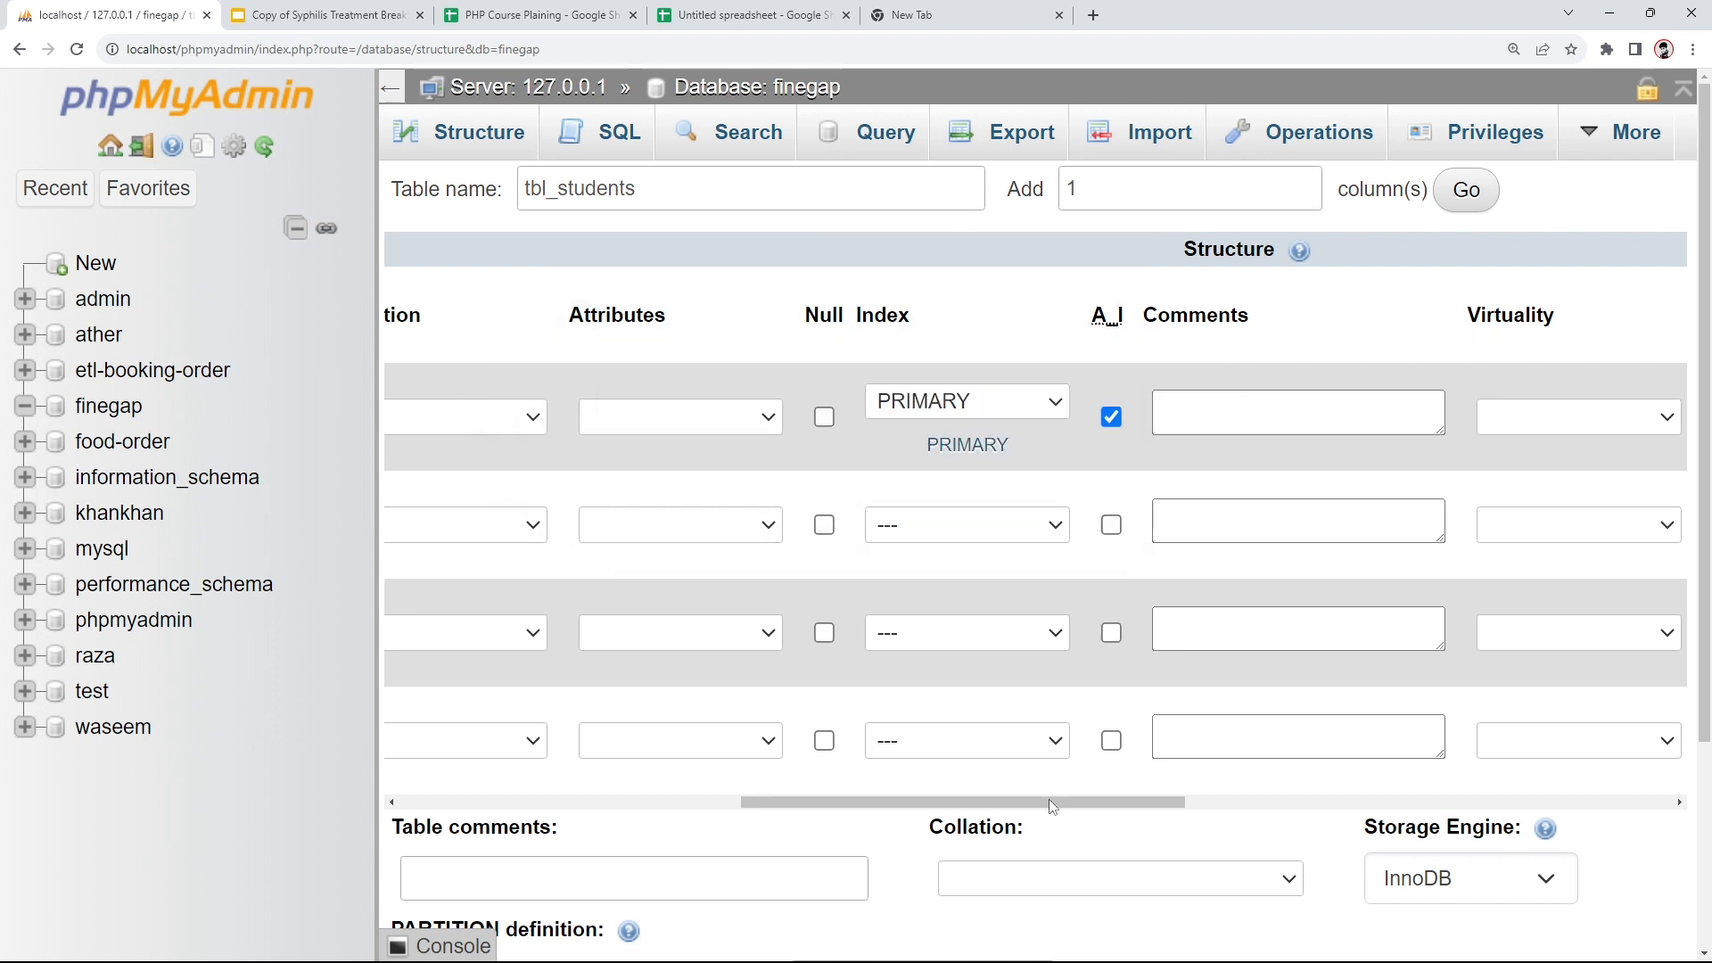
pyautogui.moveTo(1047, 807); pyautogui.dragTo(528, 806)
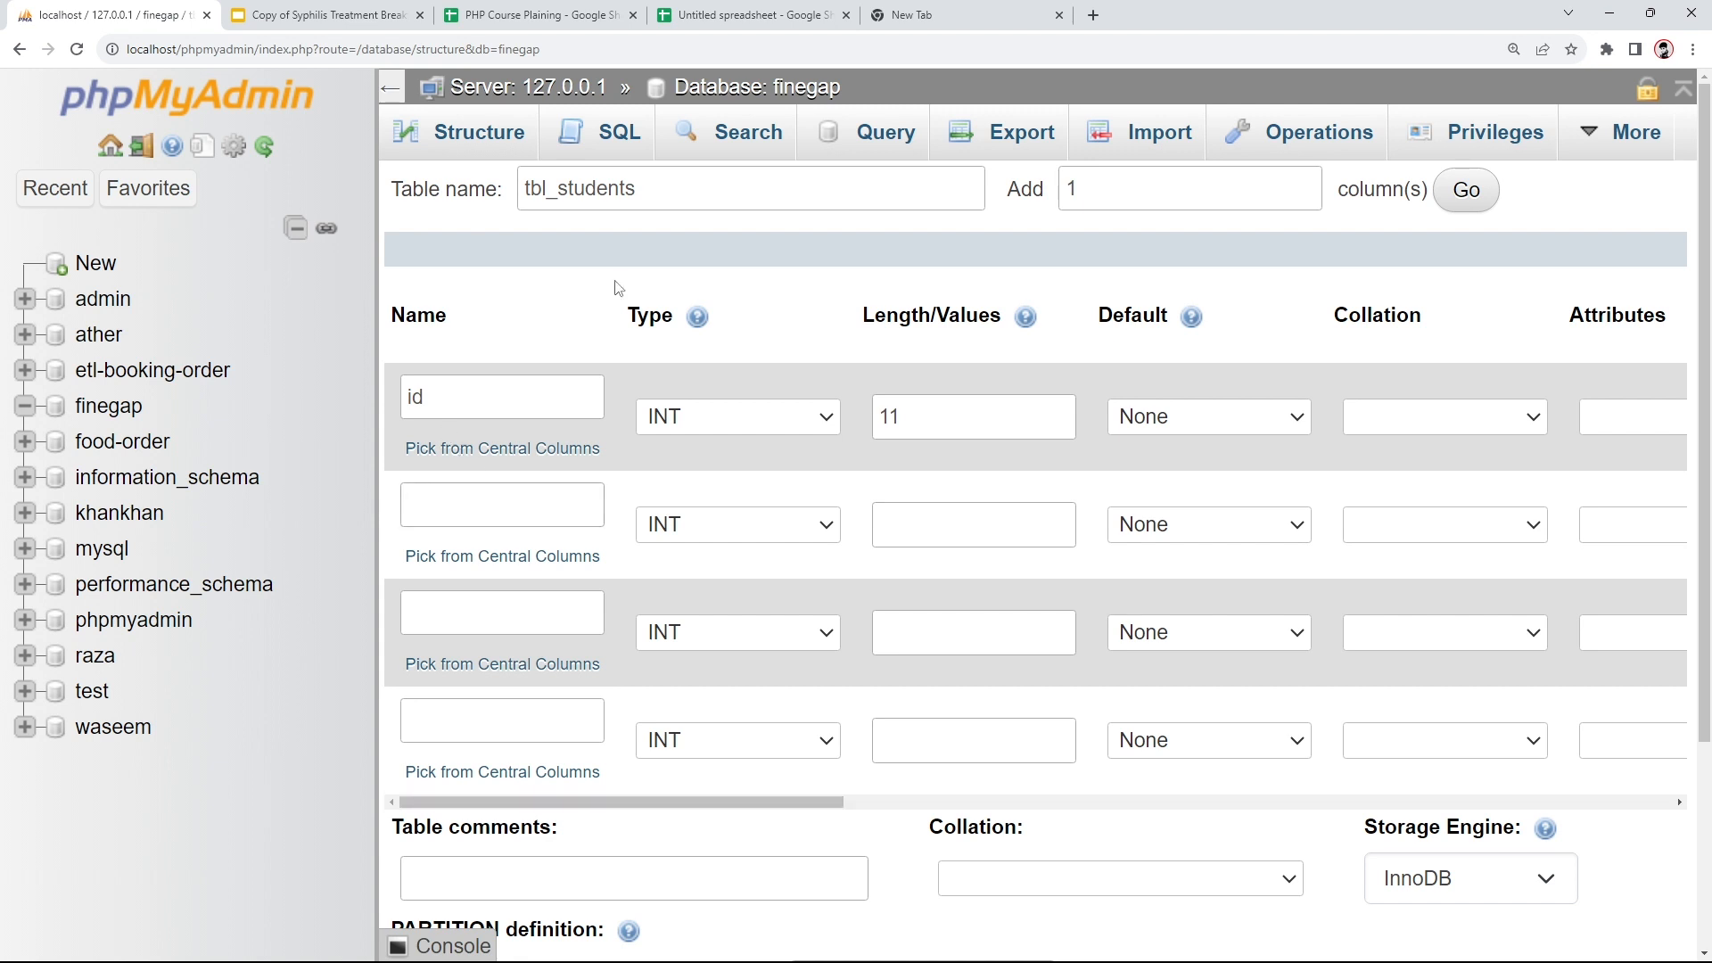
pyautogui.click(714, 9)
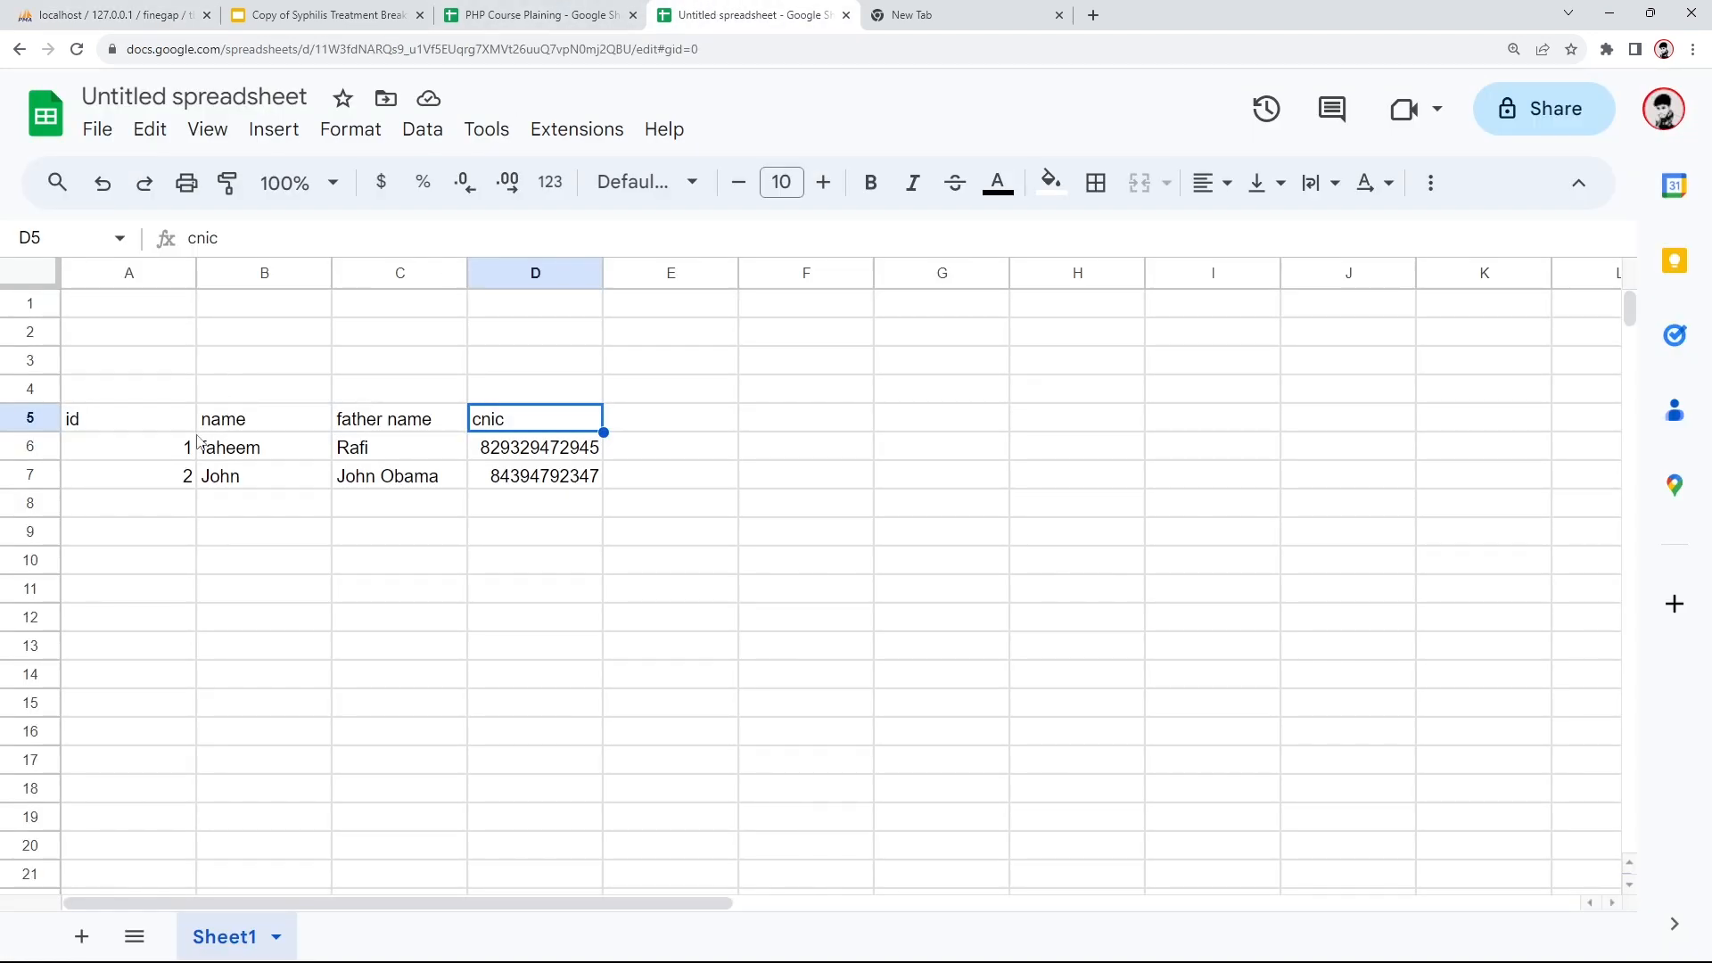
pyautogui.click(127, 454)
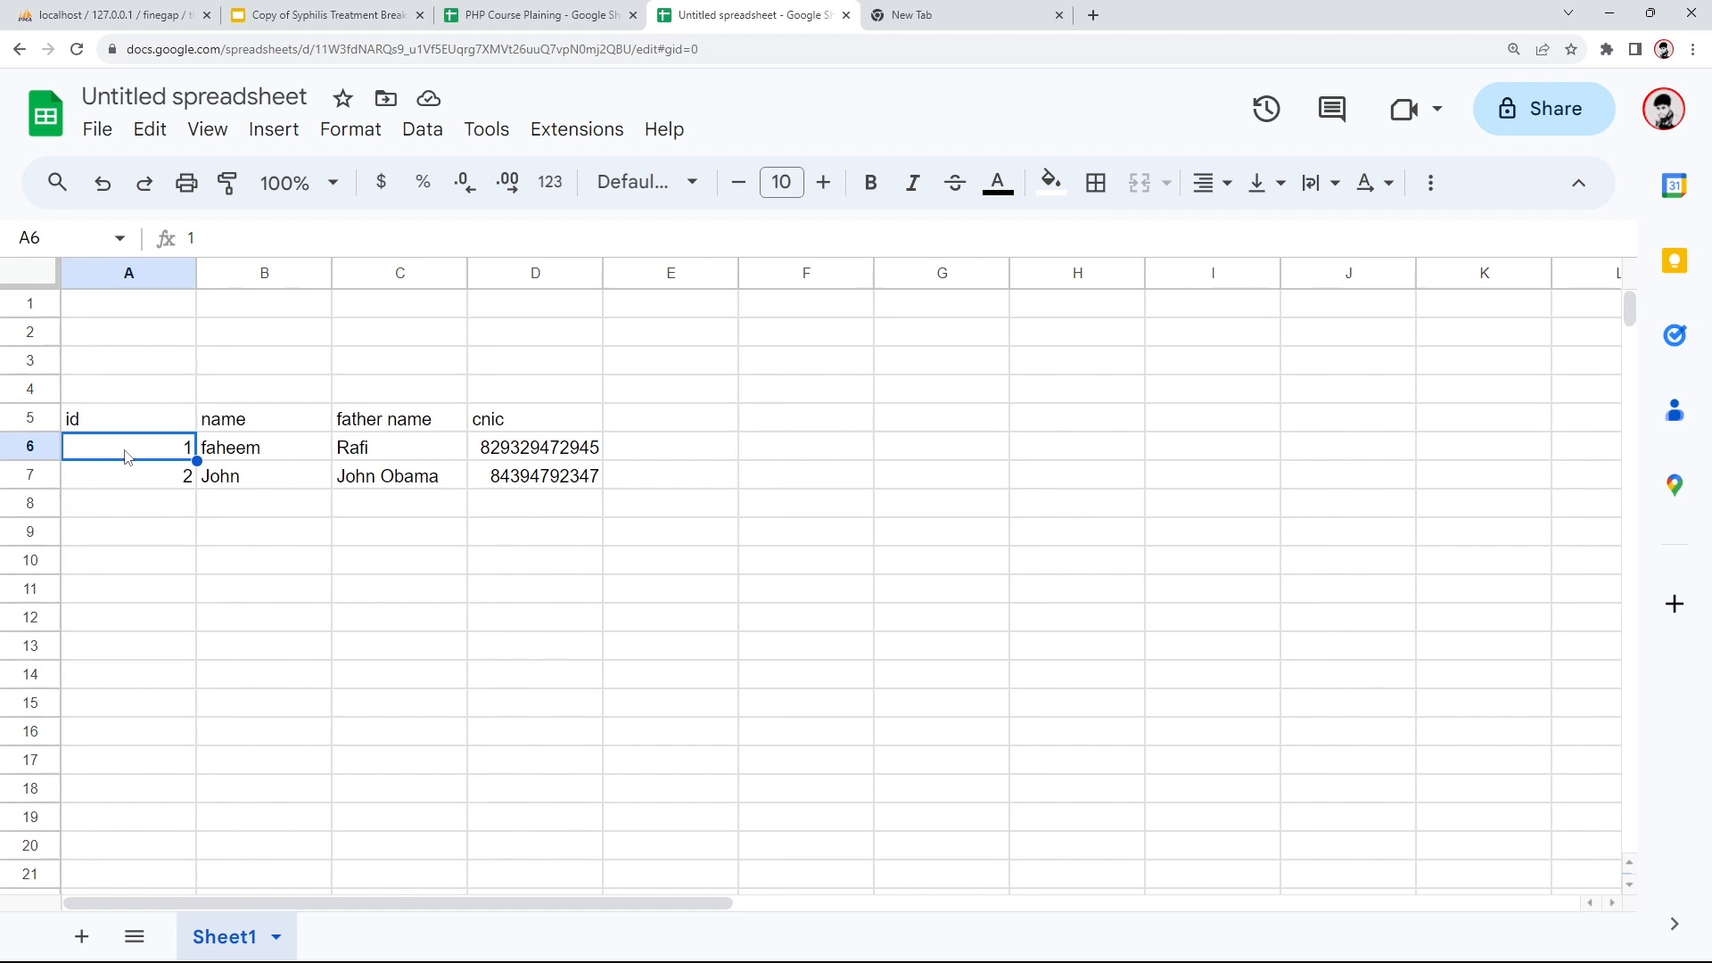
pyautogui.click(163, 477)
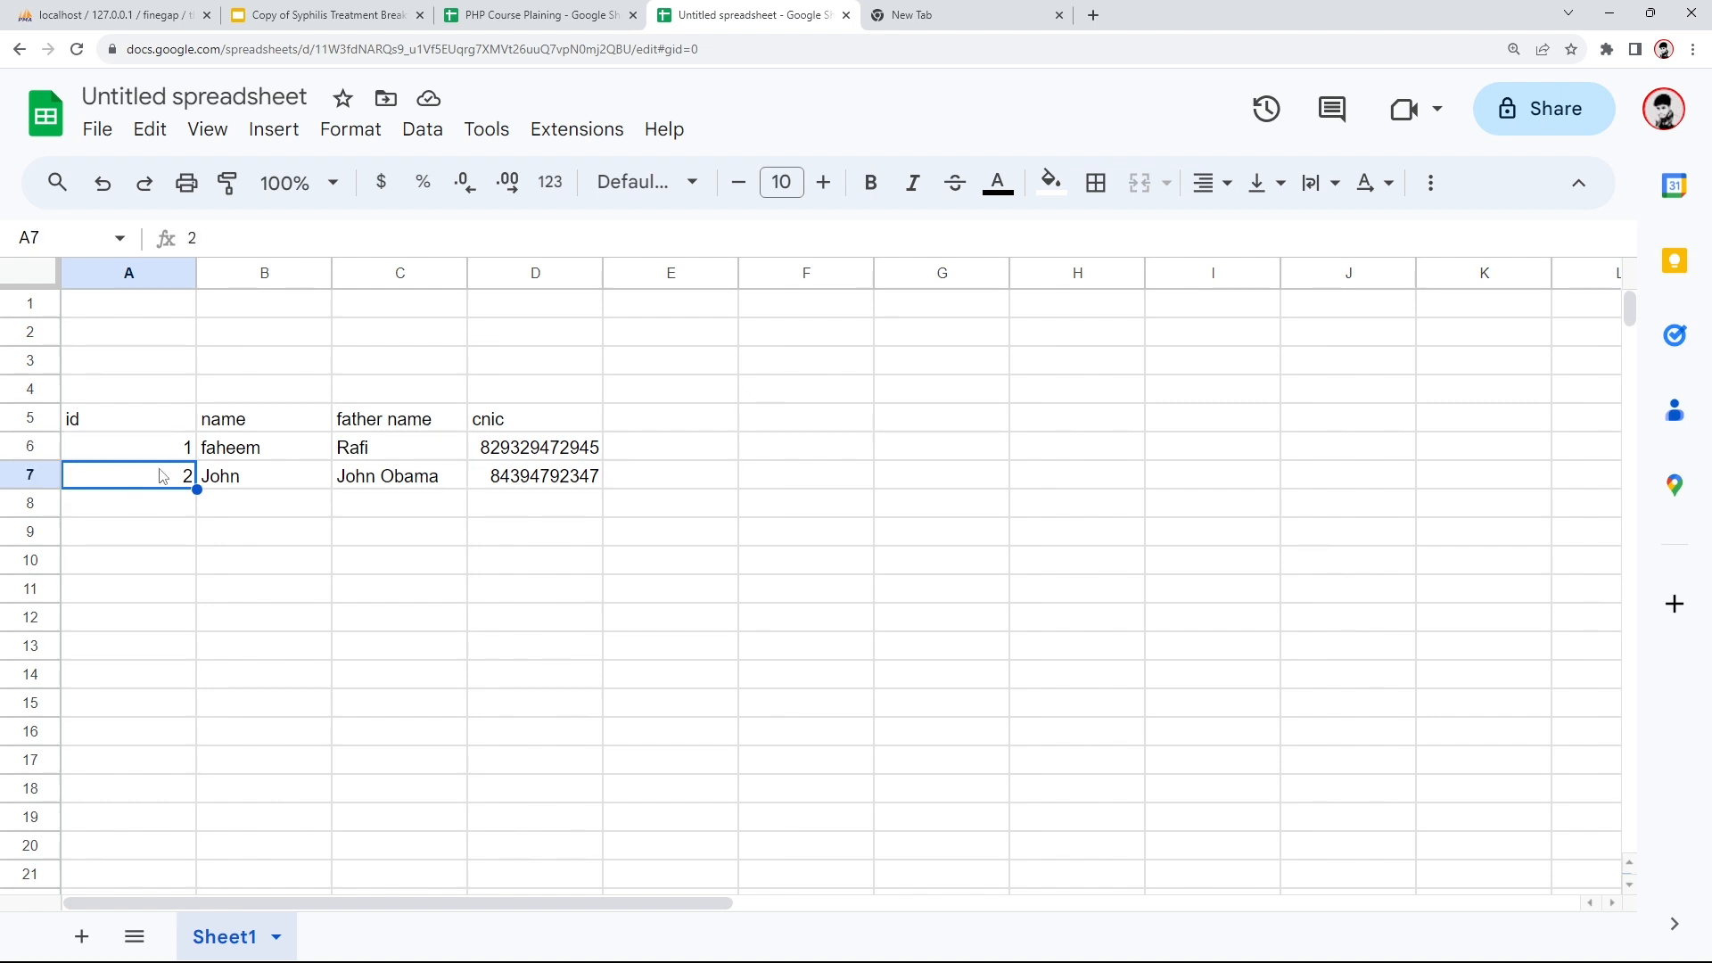
pyautogui.click(154, 505)
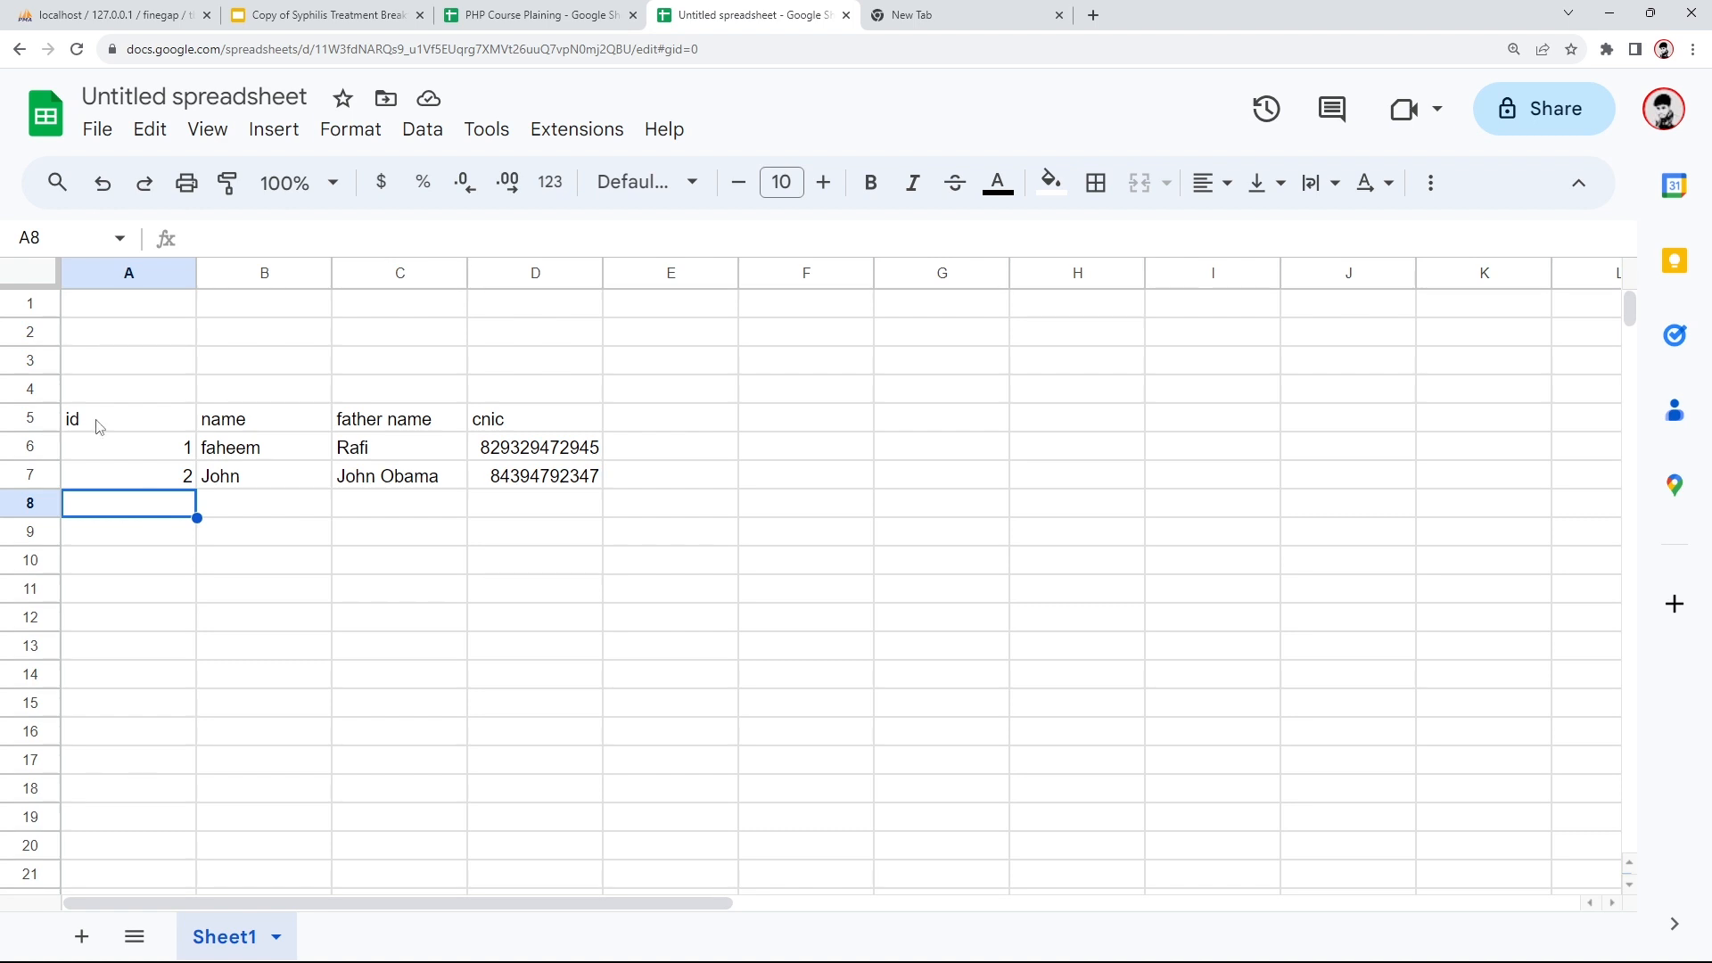
pyautogui.click(111, 15)
pyautogui.moveTo(552, 807); pyautogui.dragTo(876, 807)
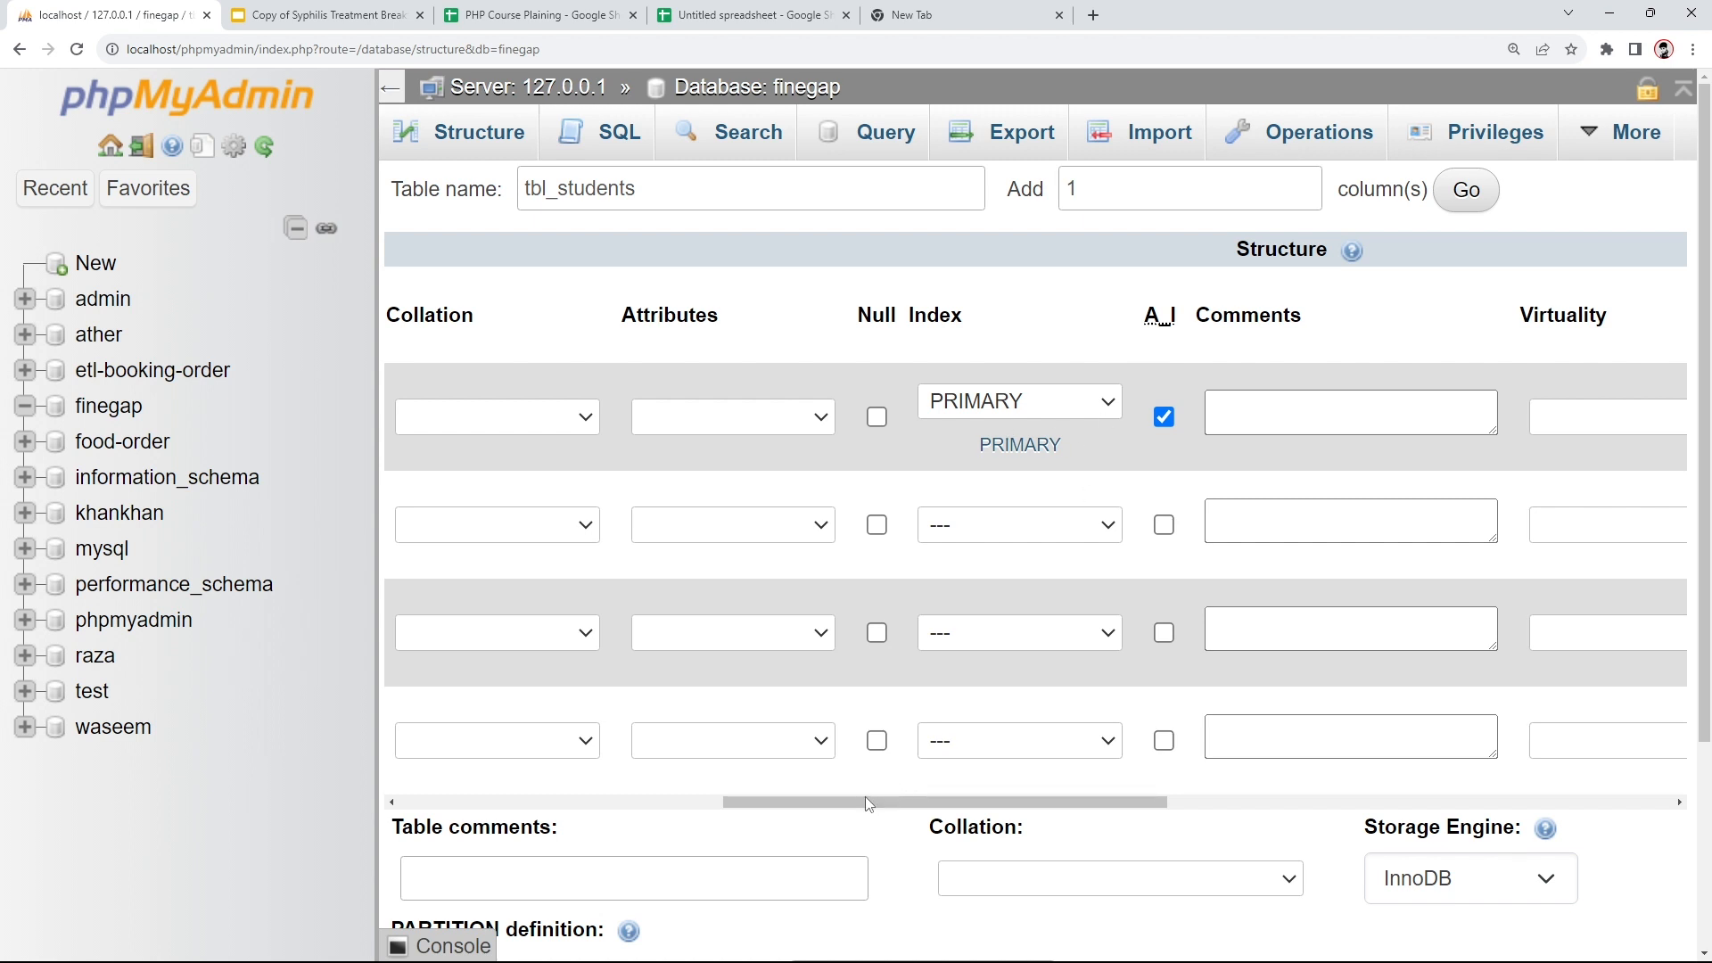
pyautogui.moveTo(867, 801); pyautogui.dragTo(511, 813)
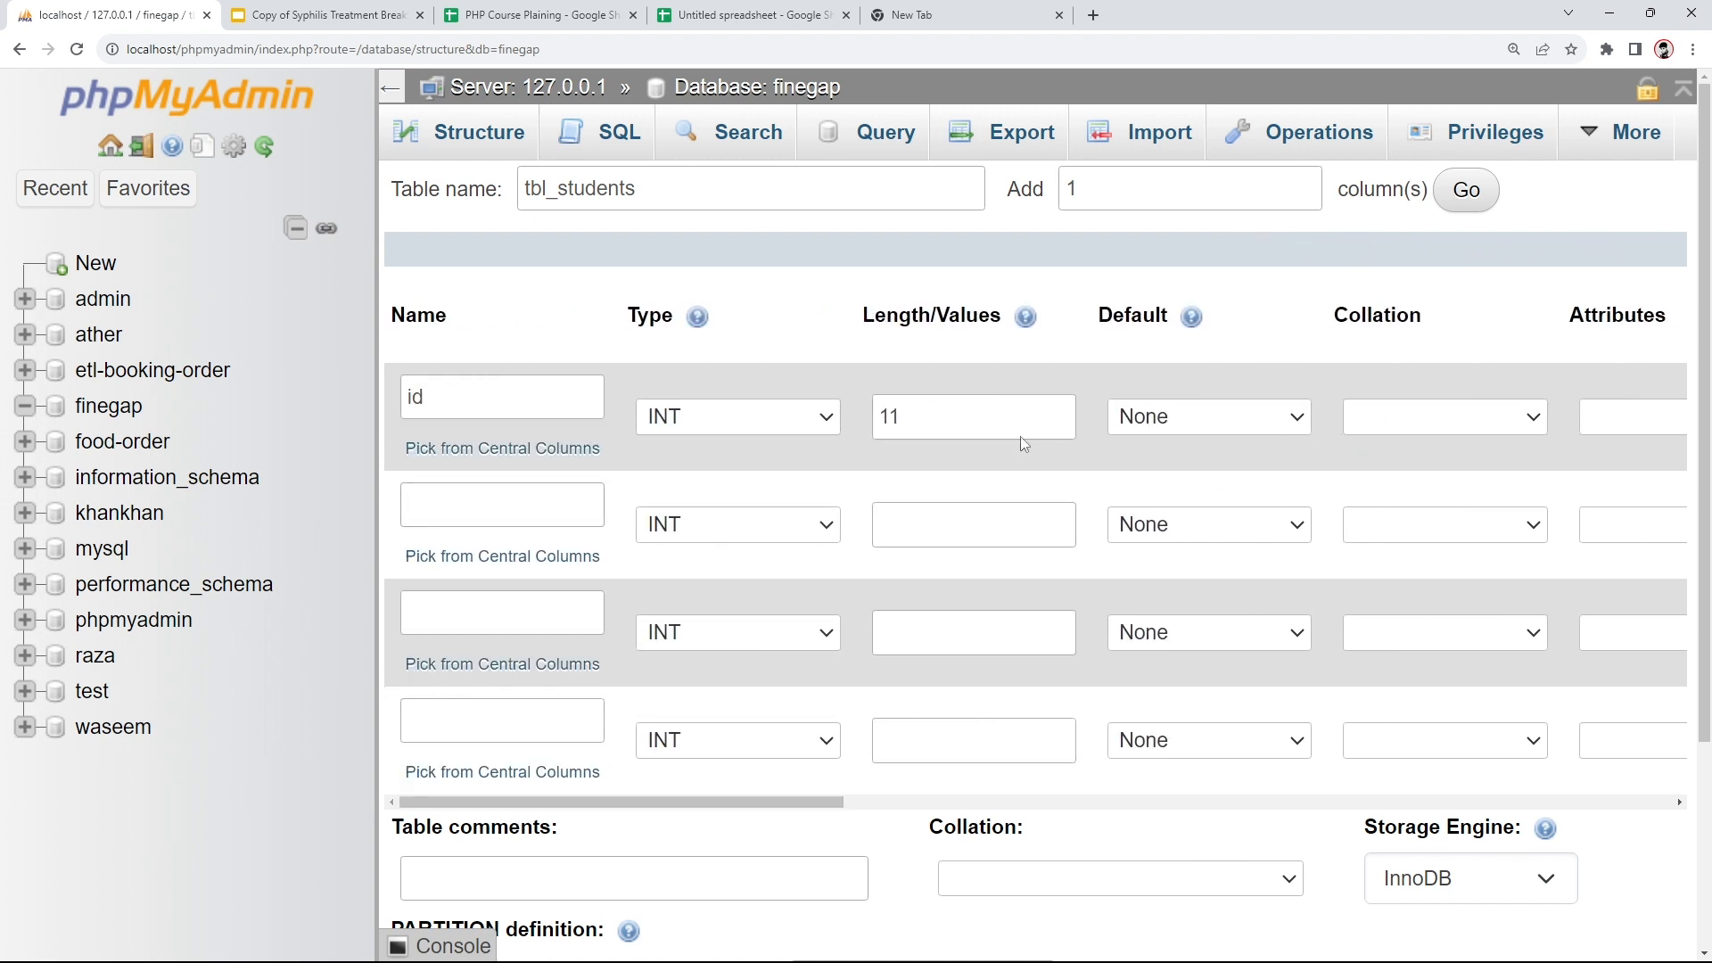
pyautogui.click(733, 11)
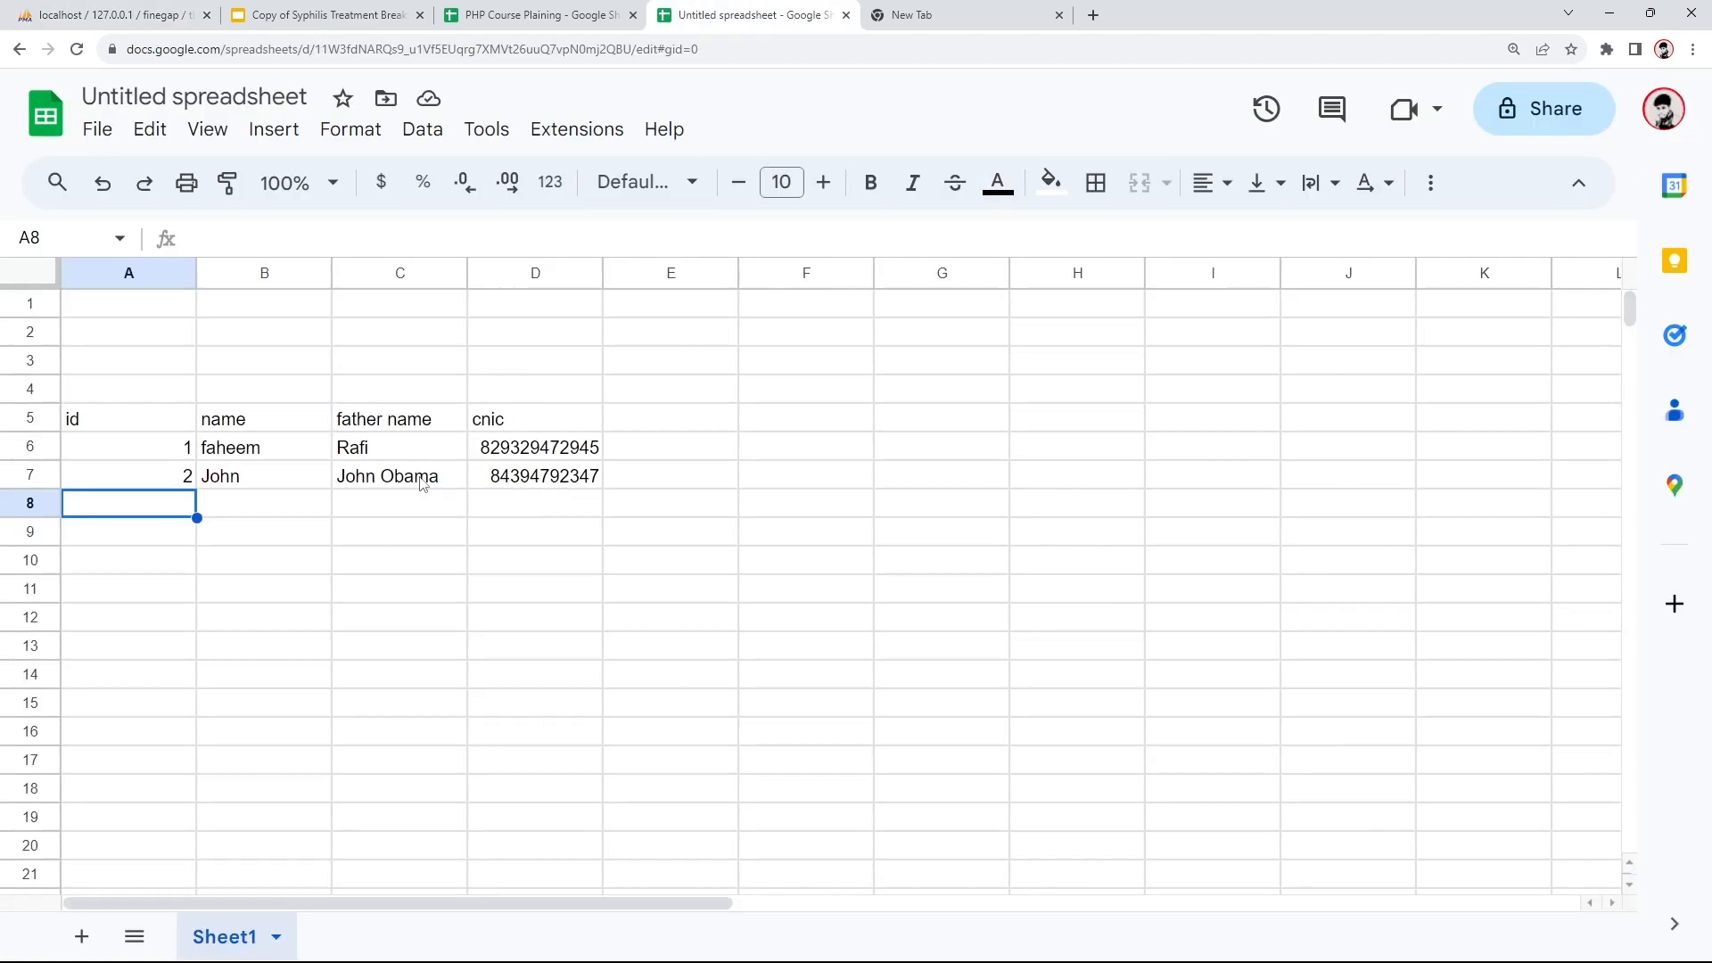
pyautogui.click(162, 457)
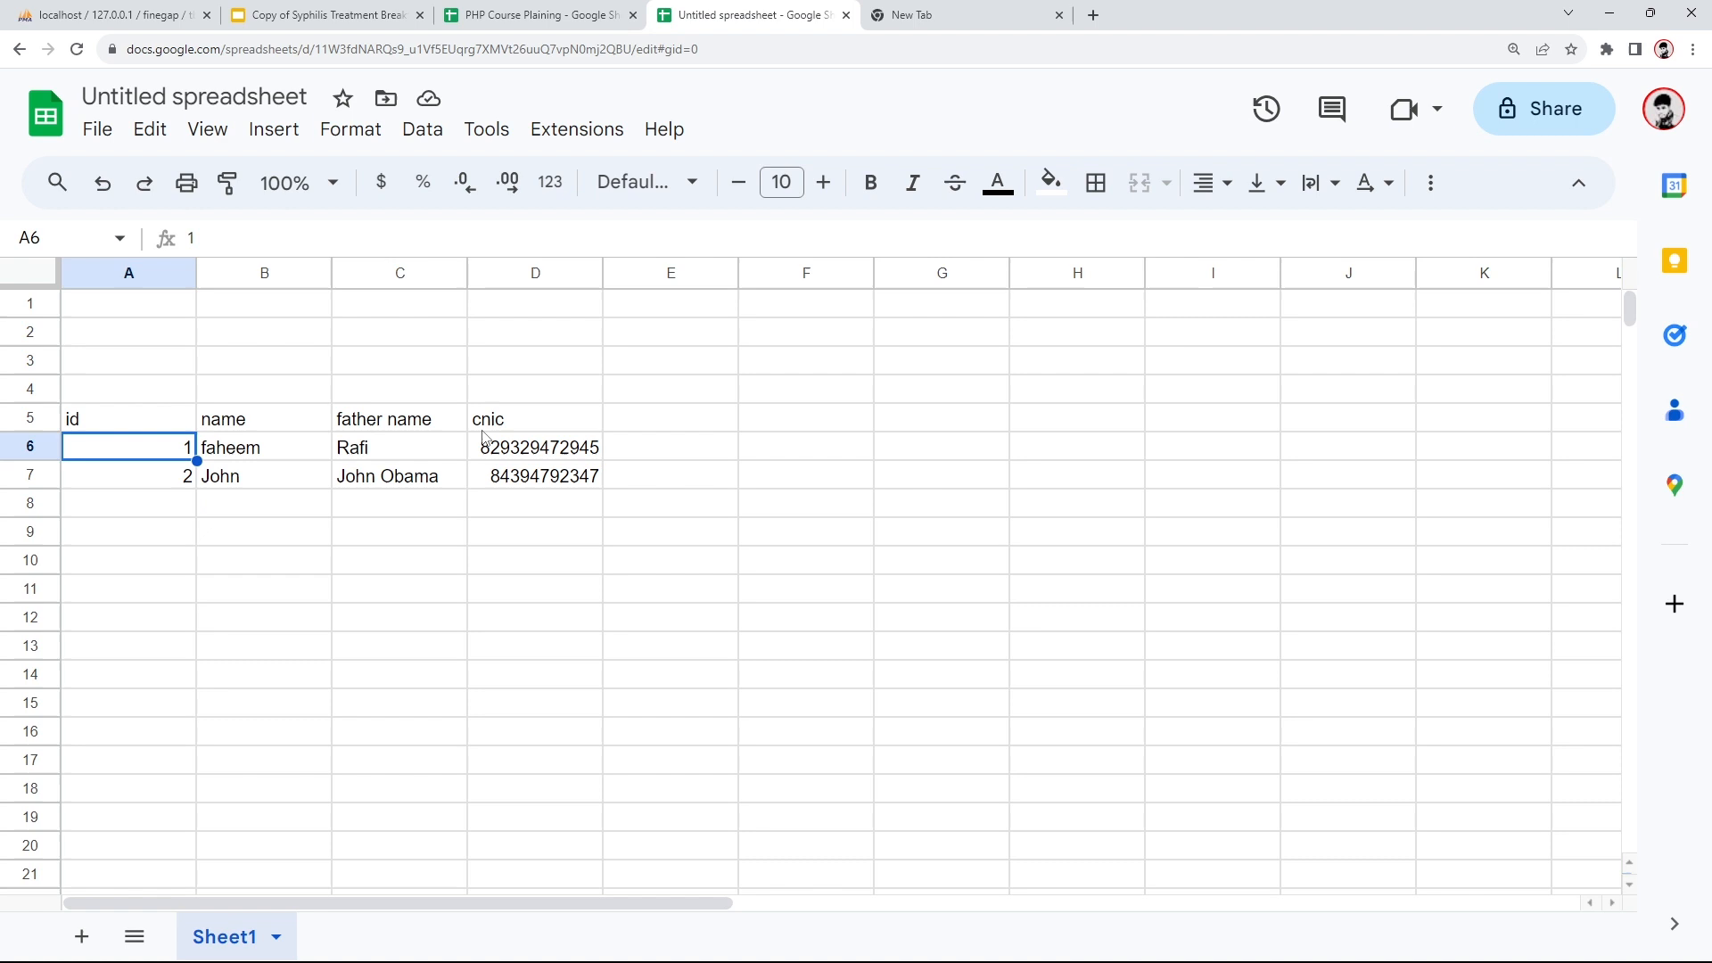
pyautogui.keyDown('shift'); pyautogui.click(555, 450); pyautogui.keyUp('shift')
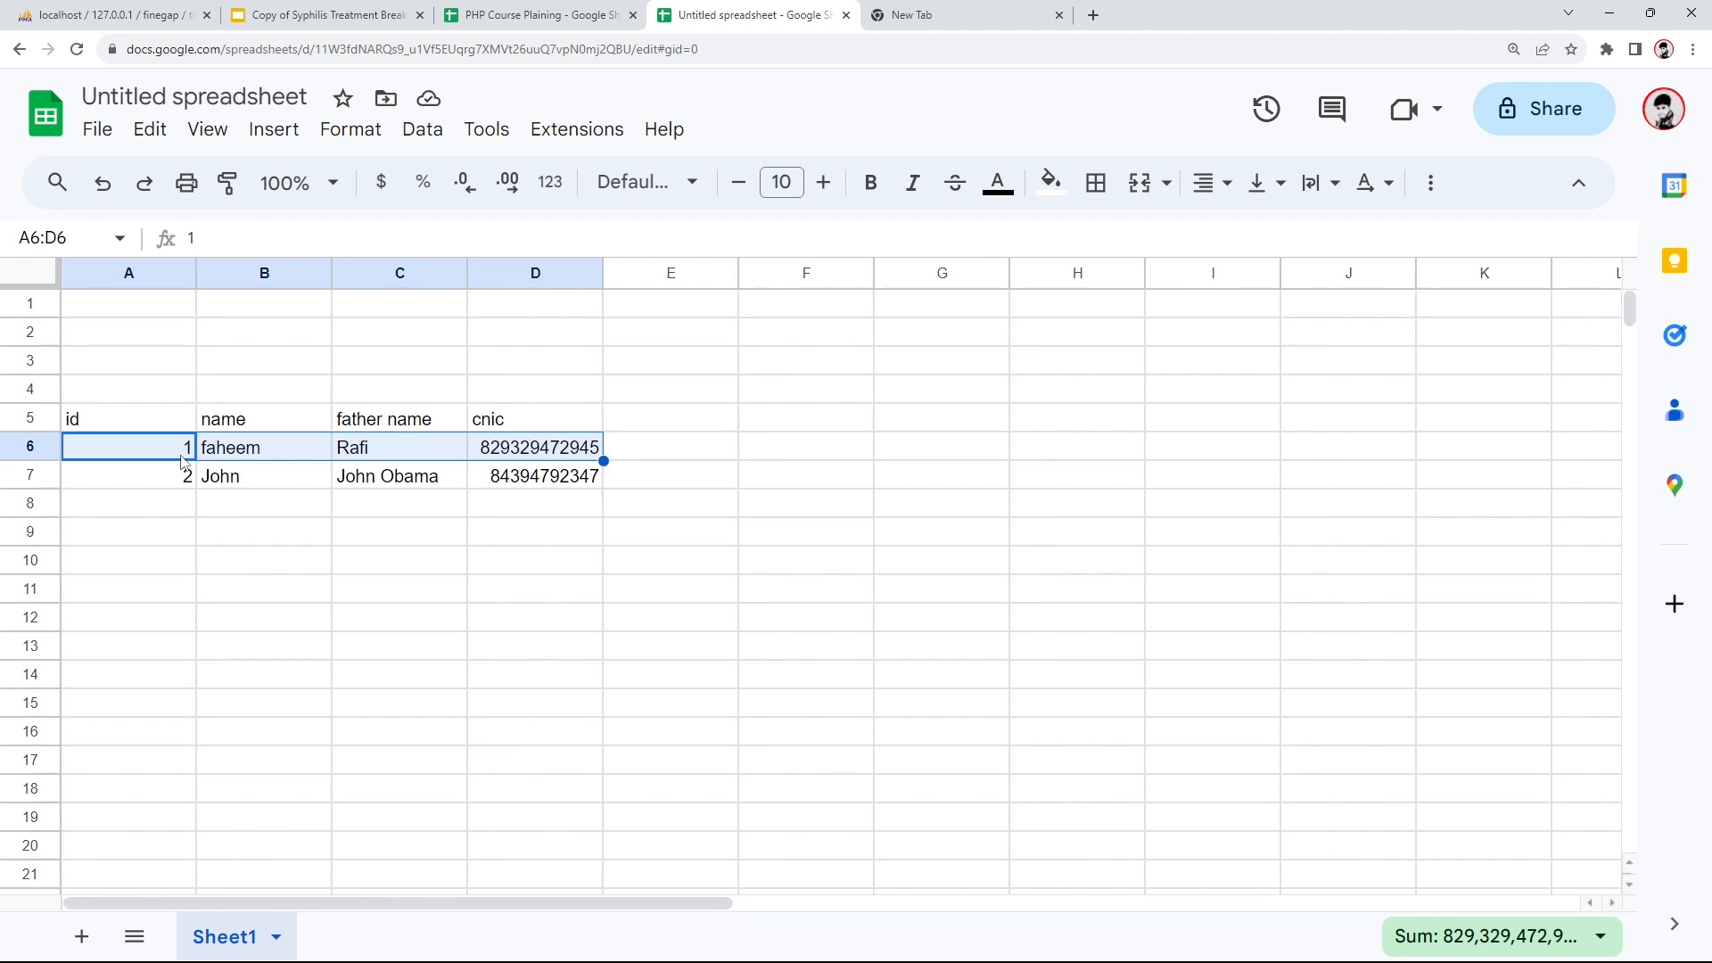
pyautogui.click(183, 465)
pyautogui.click(134, 446)
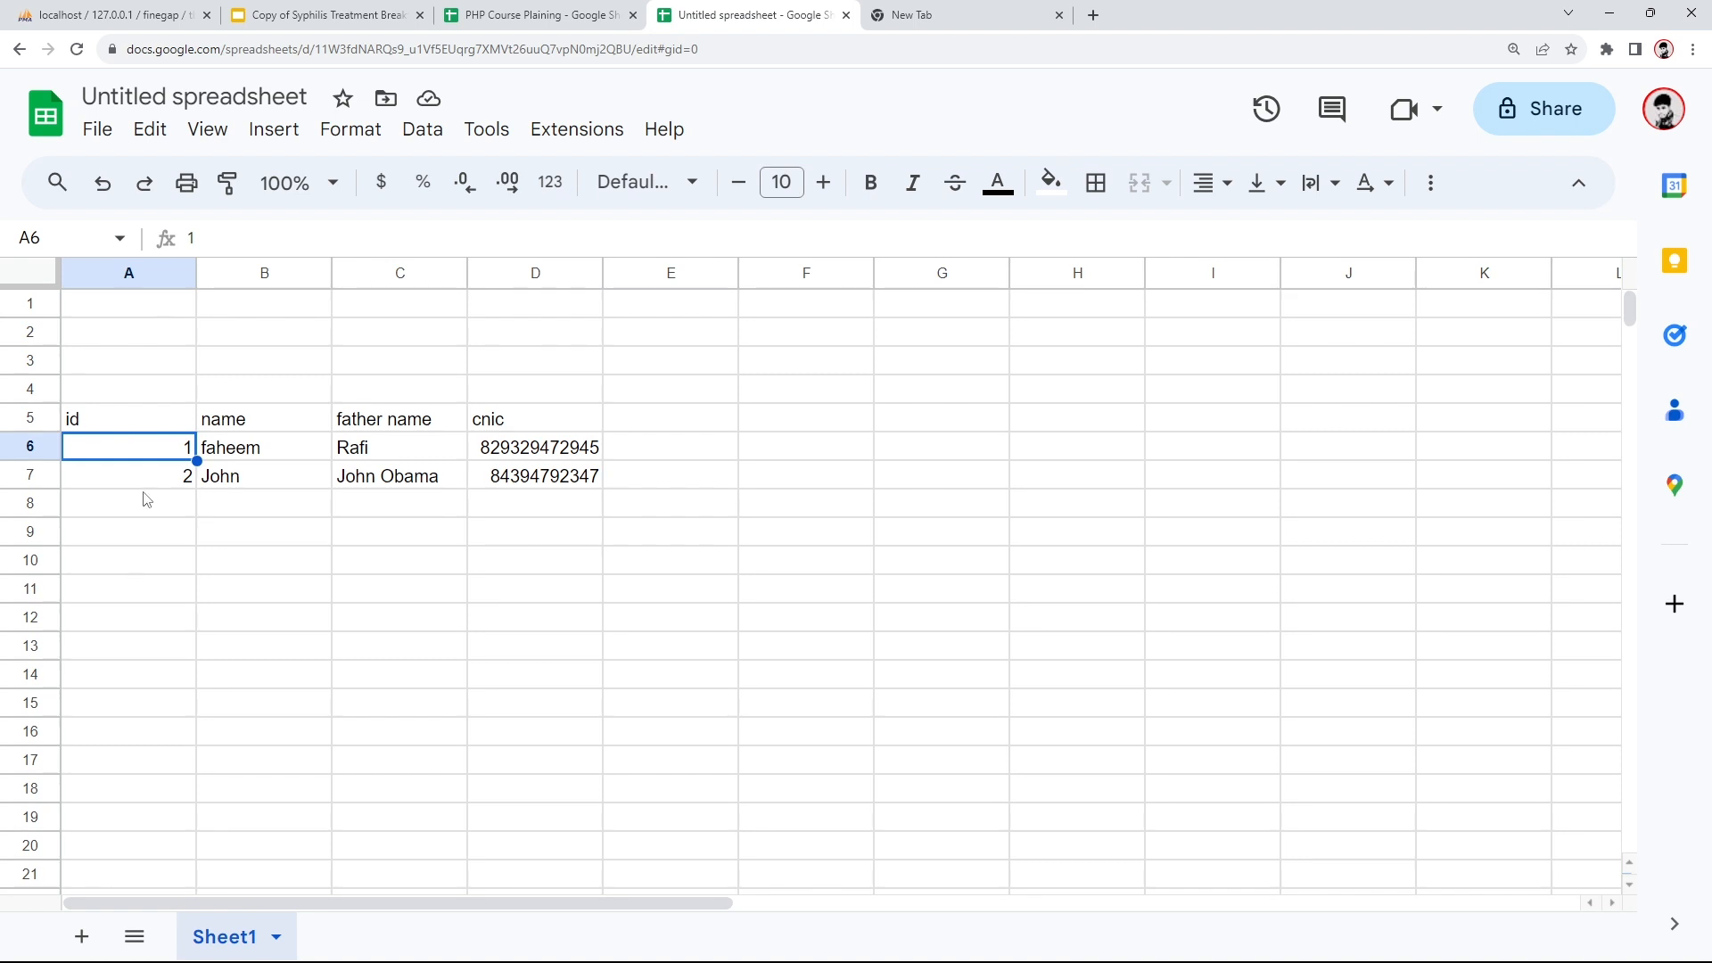
pyautogui.click(174, 477)
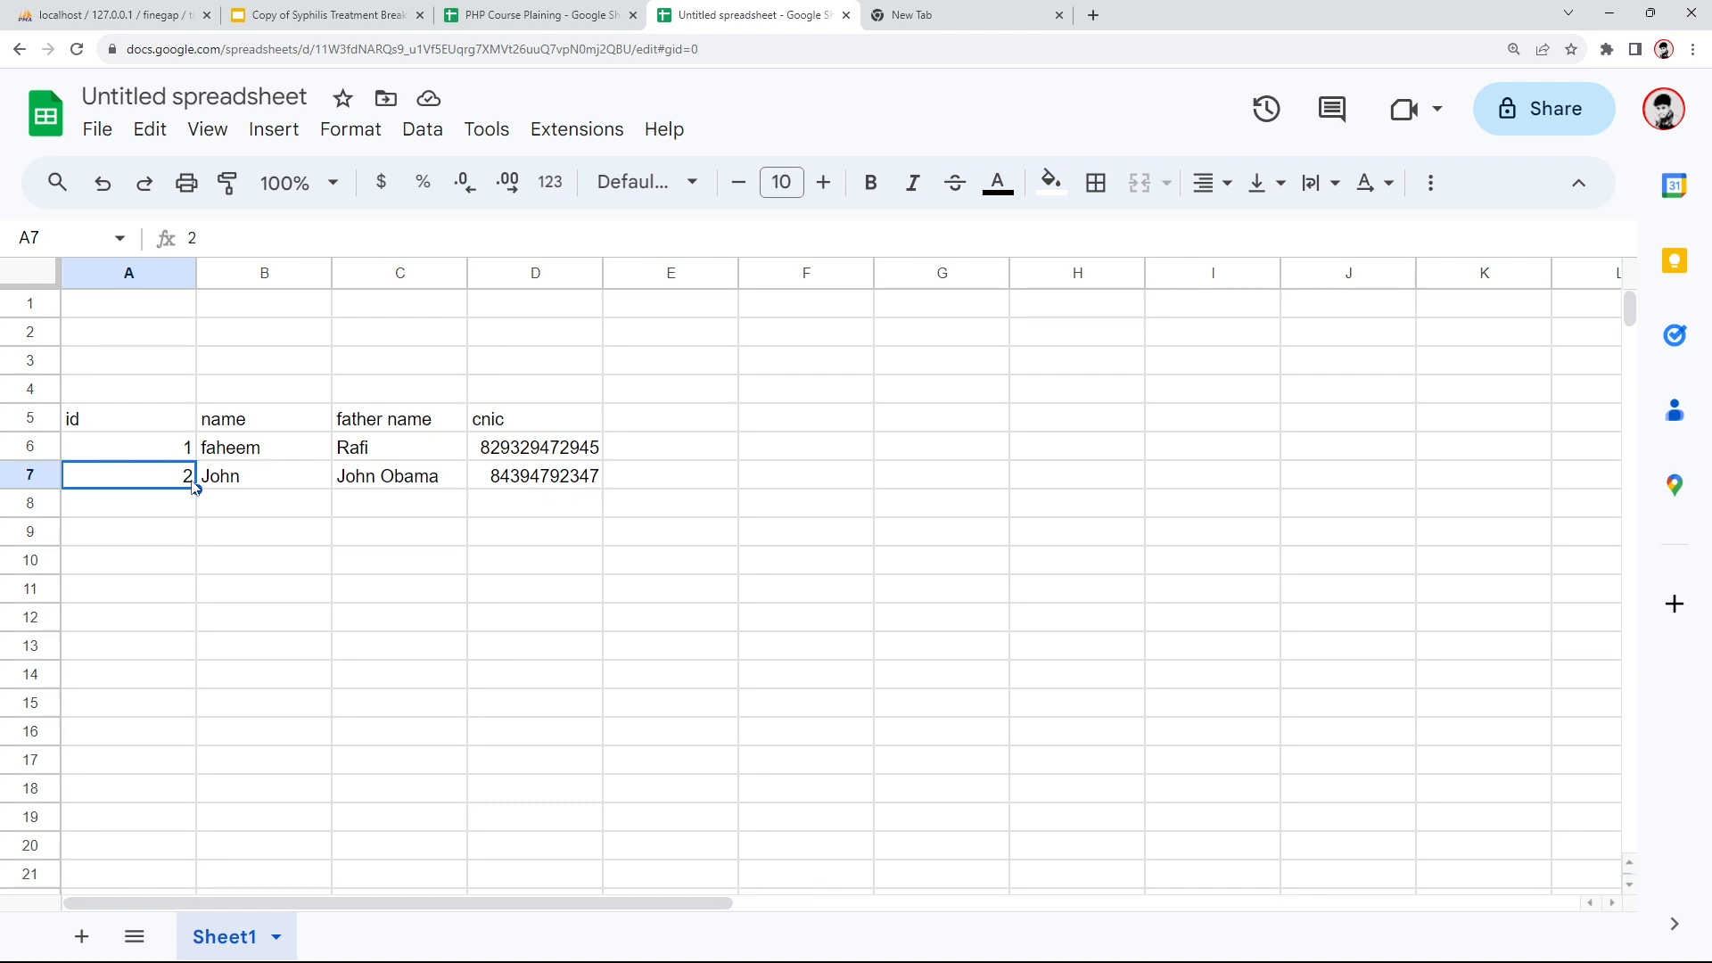
pyautogui.click(112, 15)
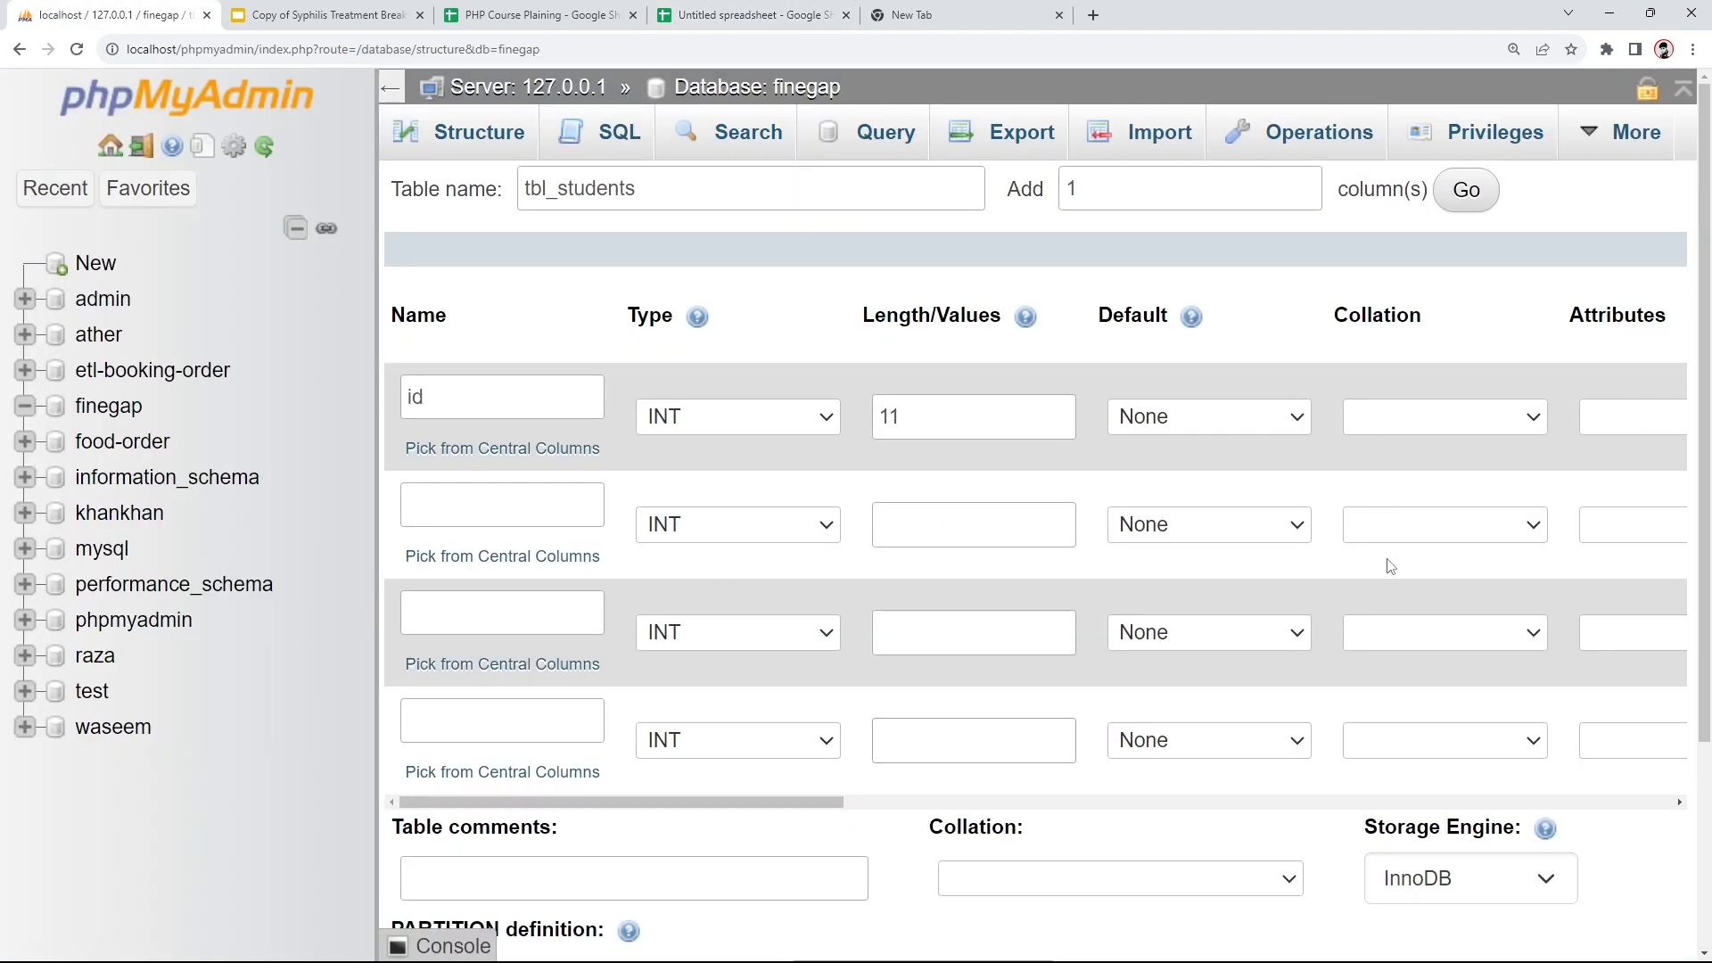
# - Define the second column as name, VARCHAR length 255, default NULL
pyautogui.click(468, 517)
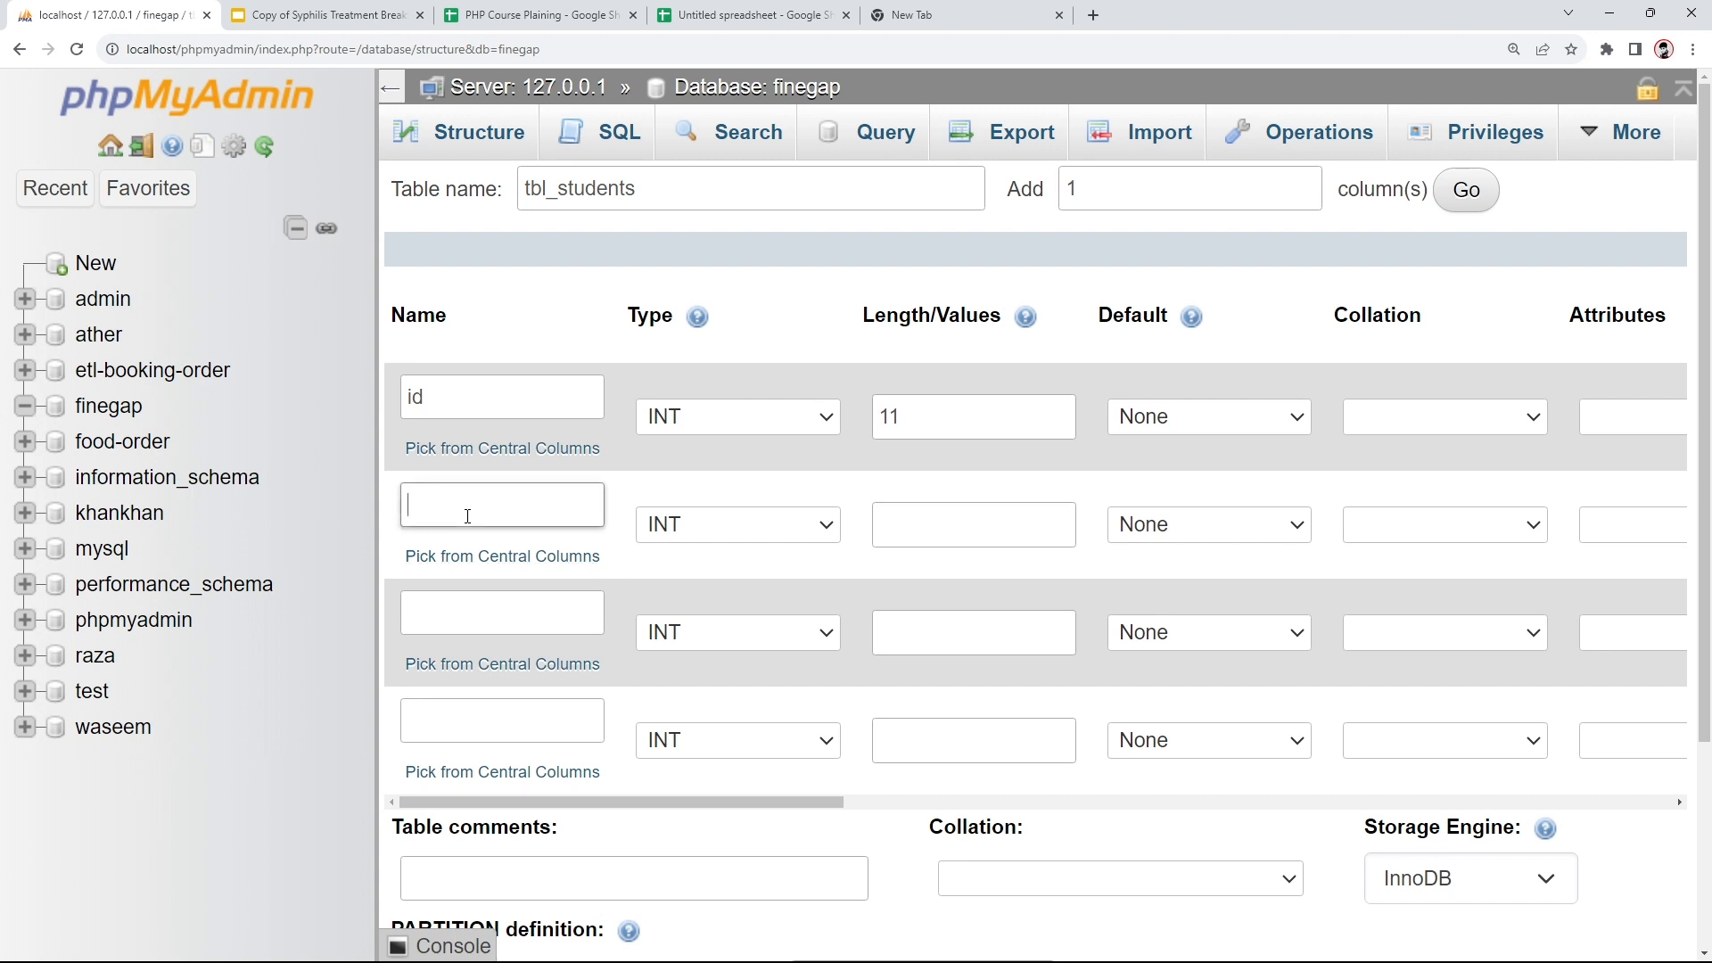
pyautogui.write('name')
pyautogui.click(709, 533)
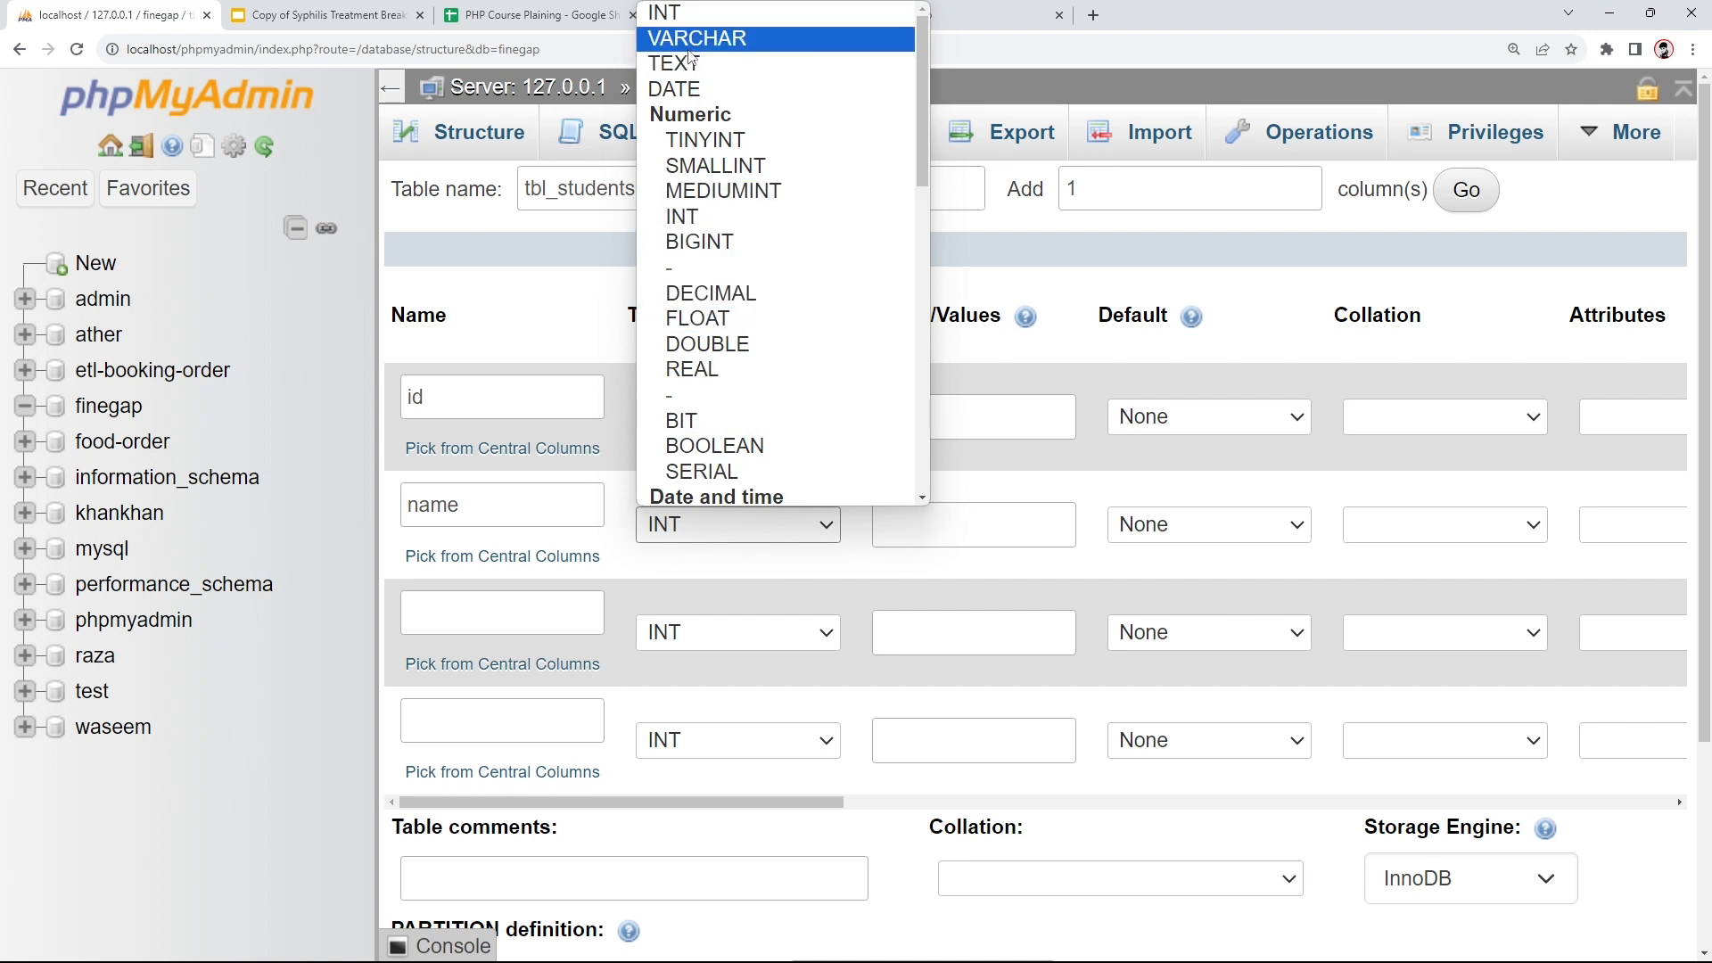
pyautogui.click(715, 39)
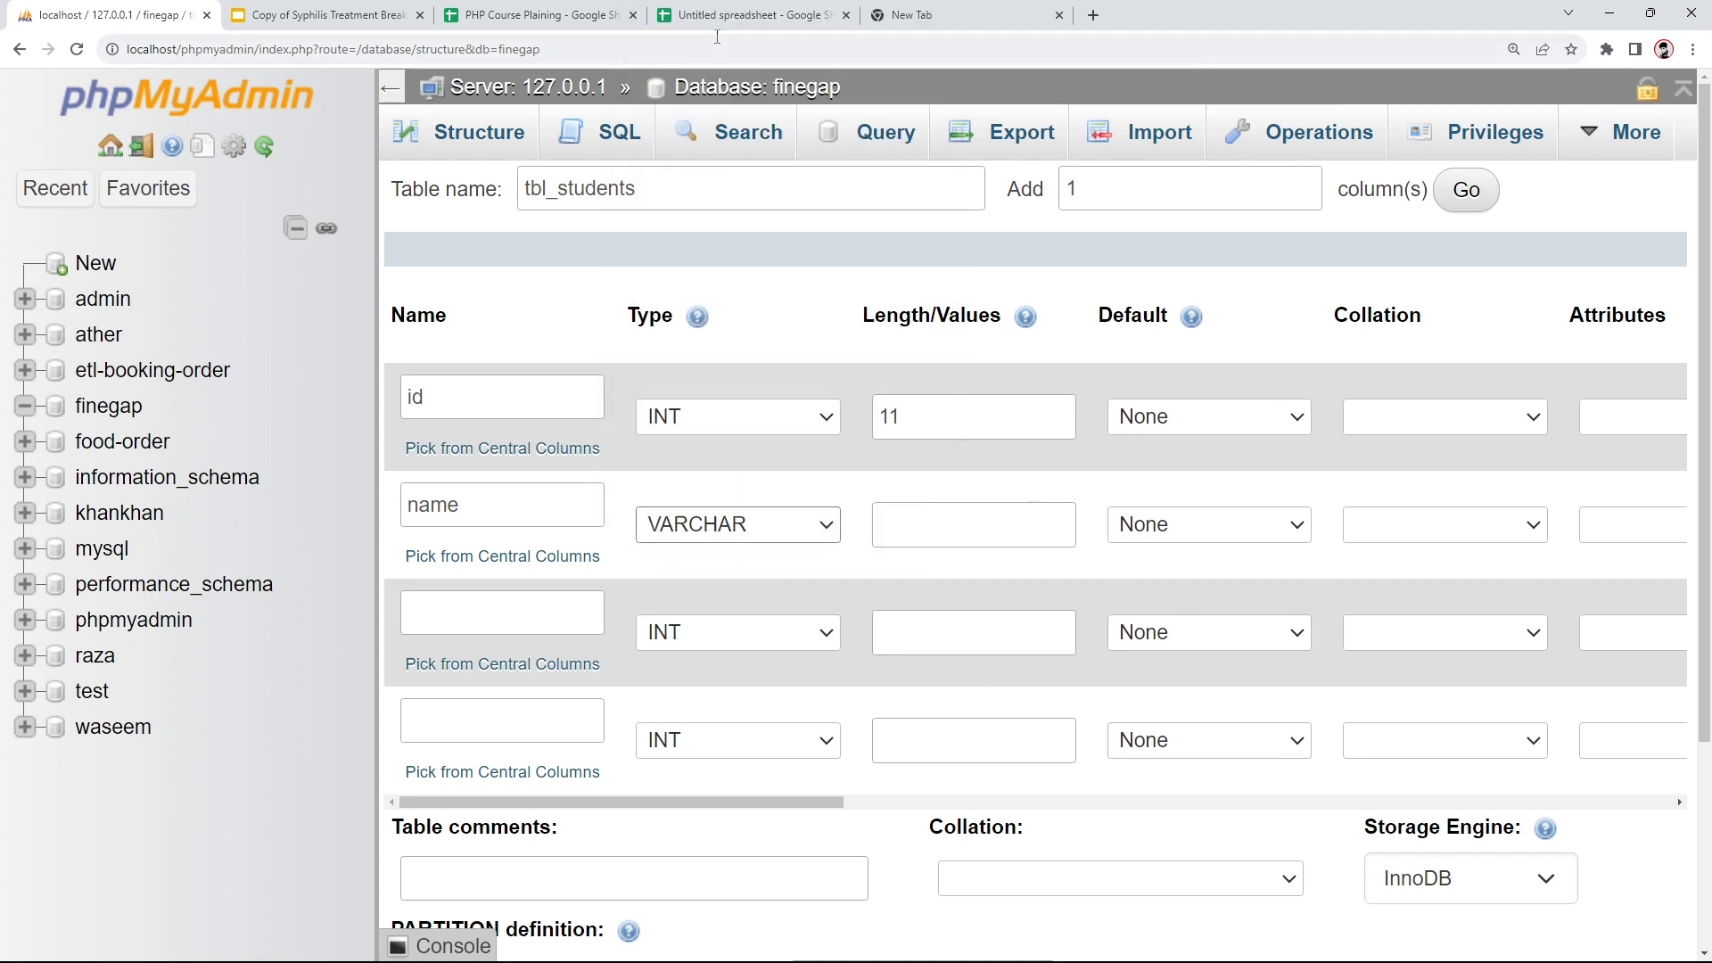
pyautogui.click(898, 533)
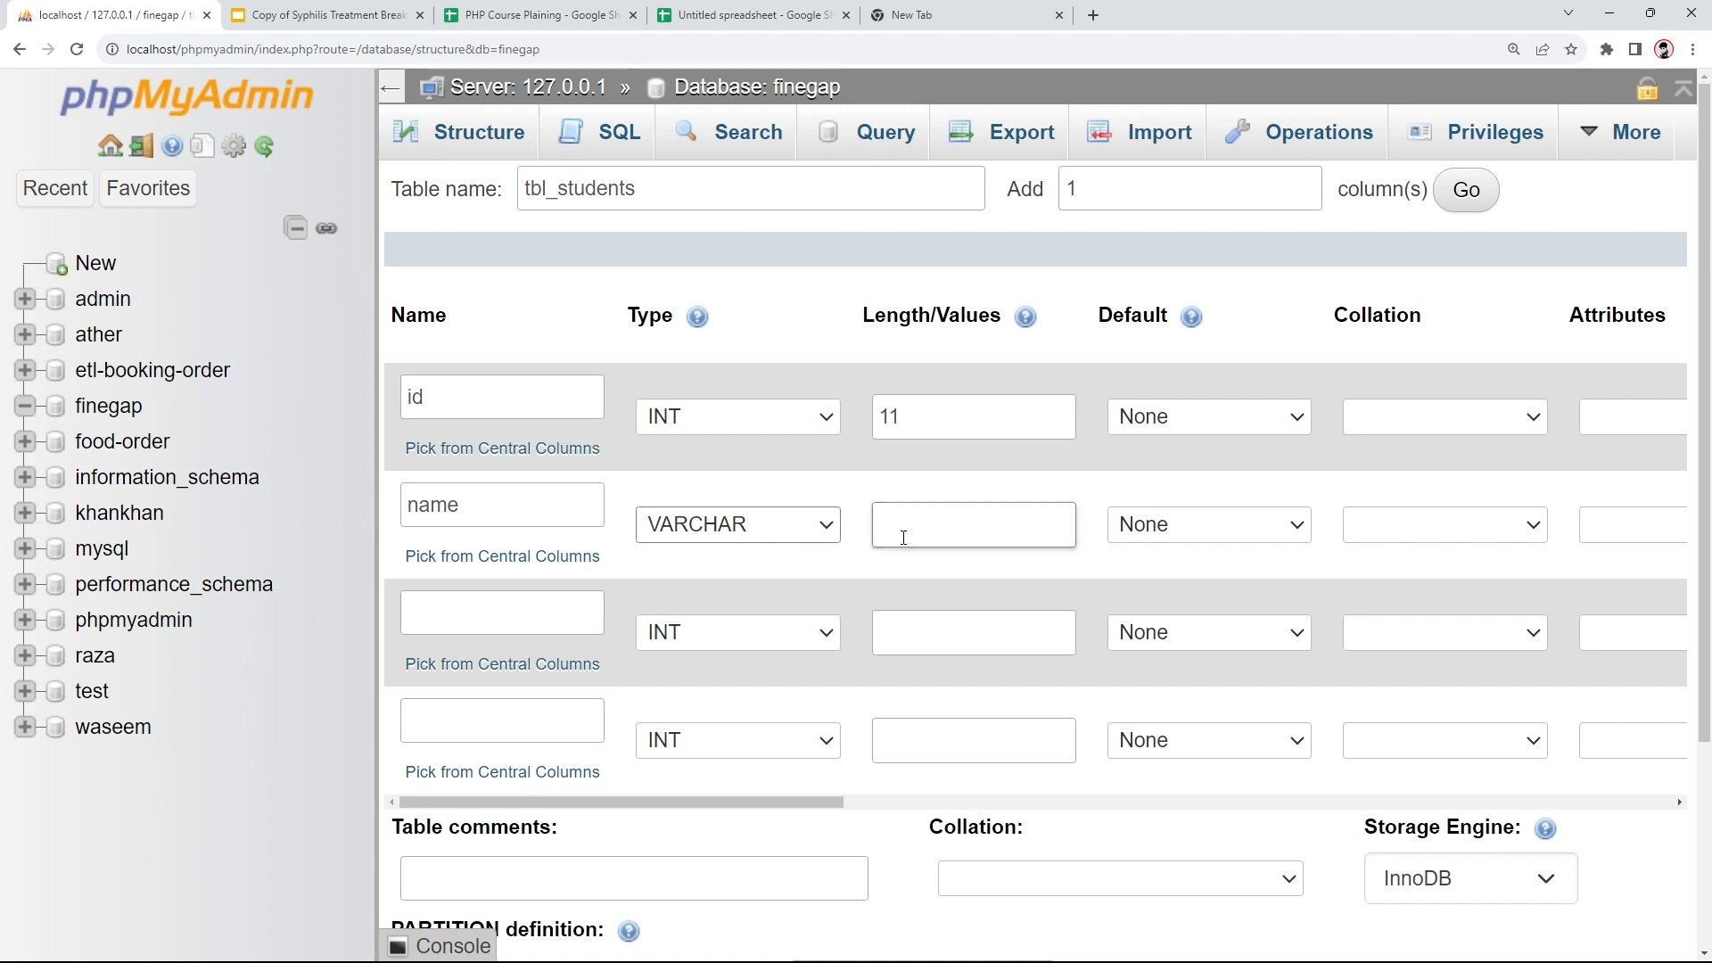
pyautogui.write('2555')
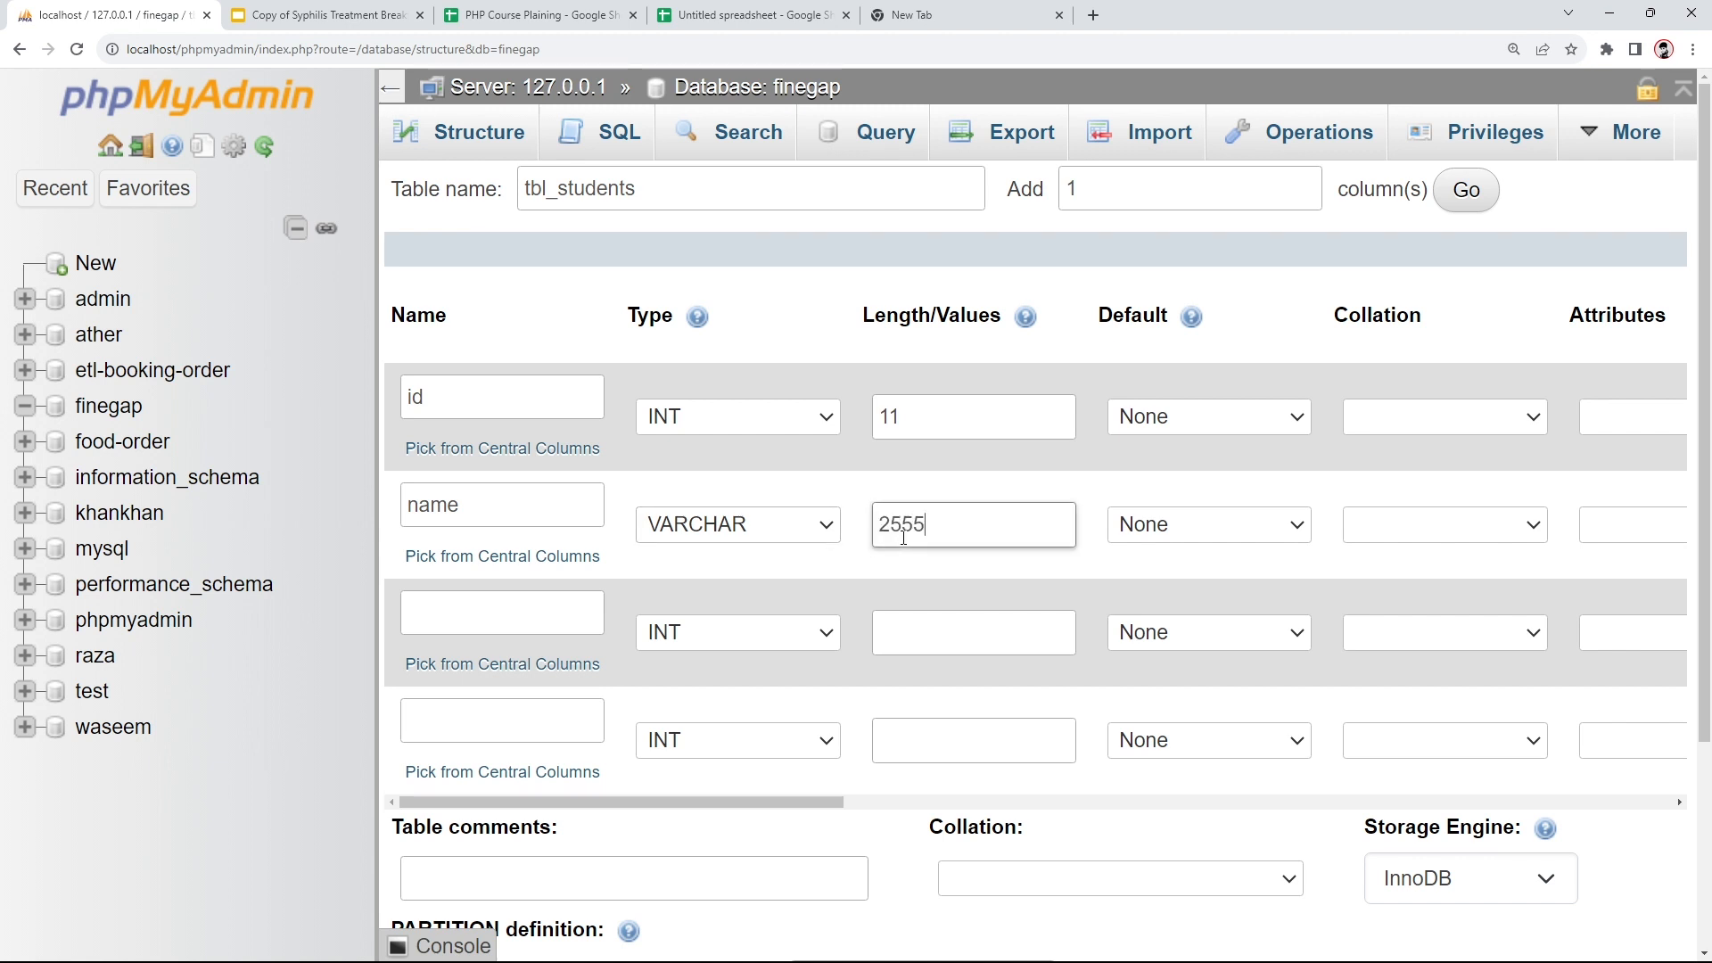
pyautogui.press('BackSpace')
pyautogui.click(1174, 526)
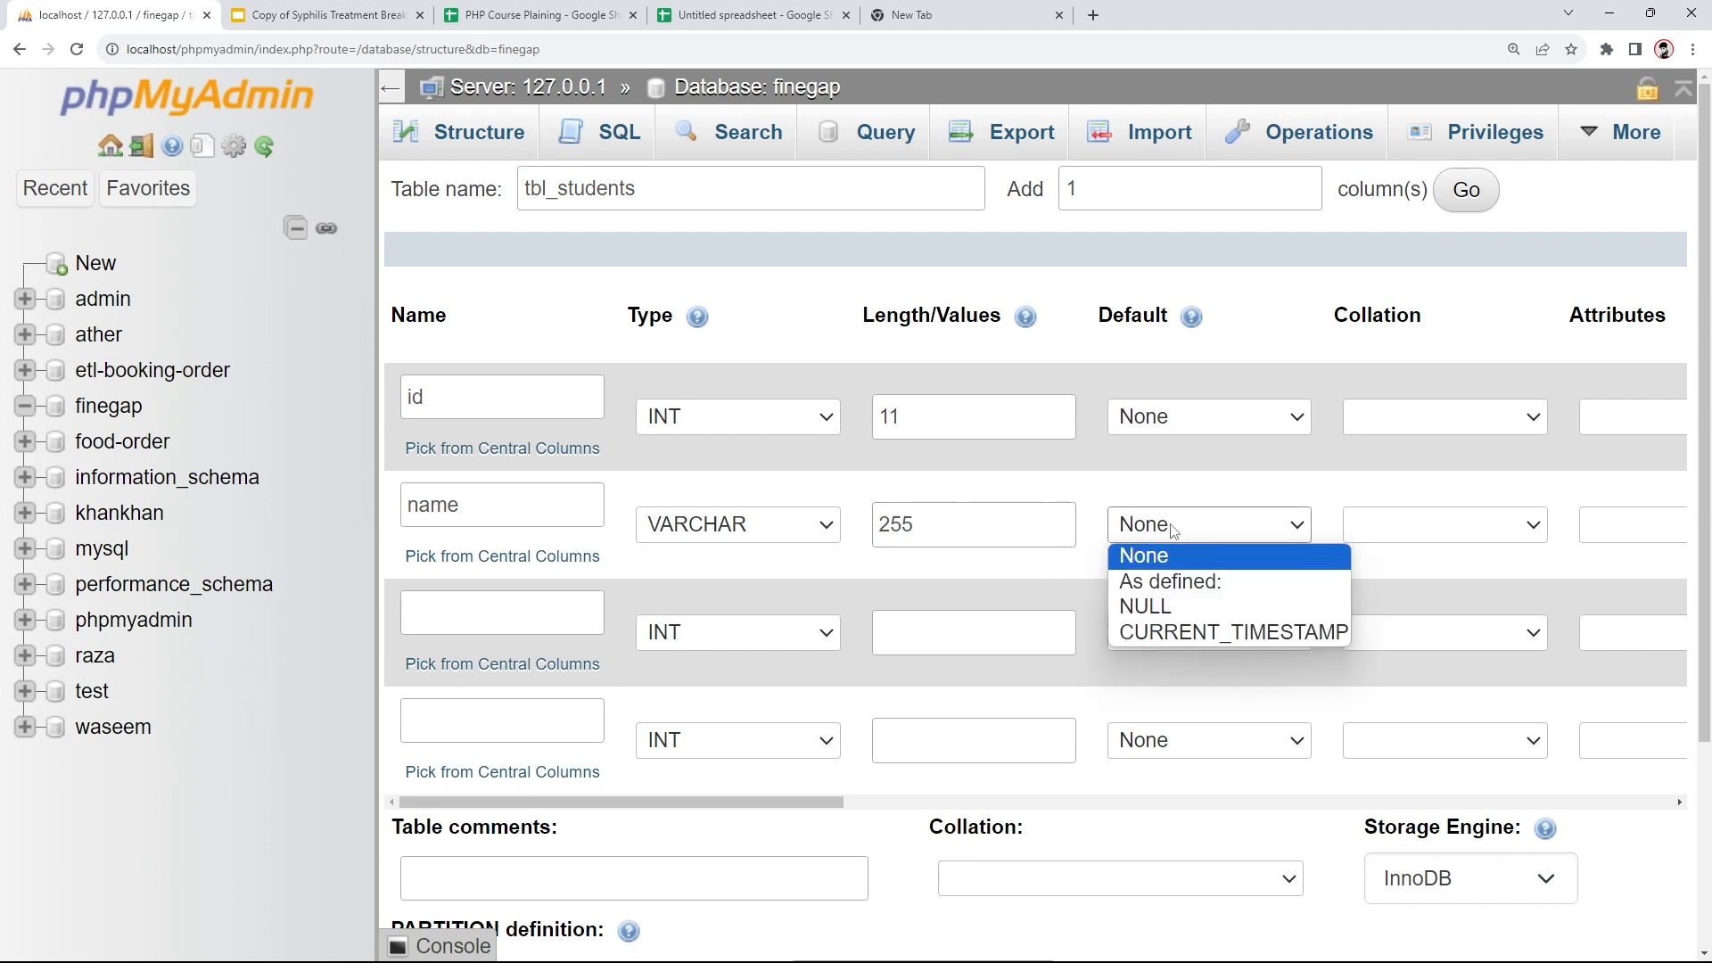
pyautogui.click(1157, 605)
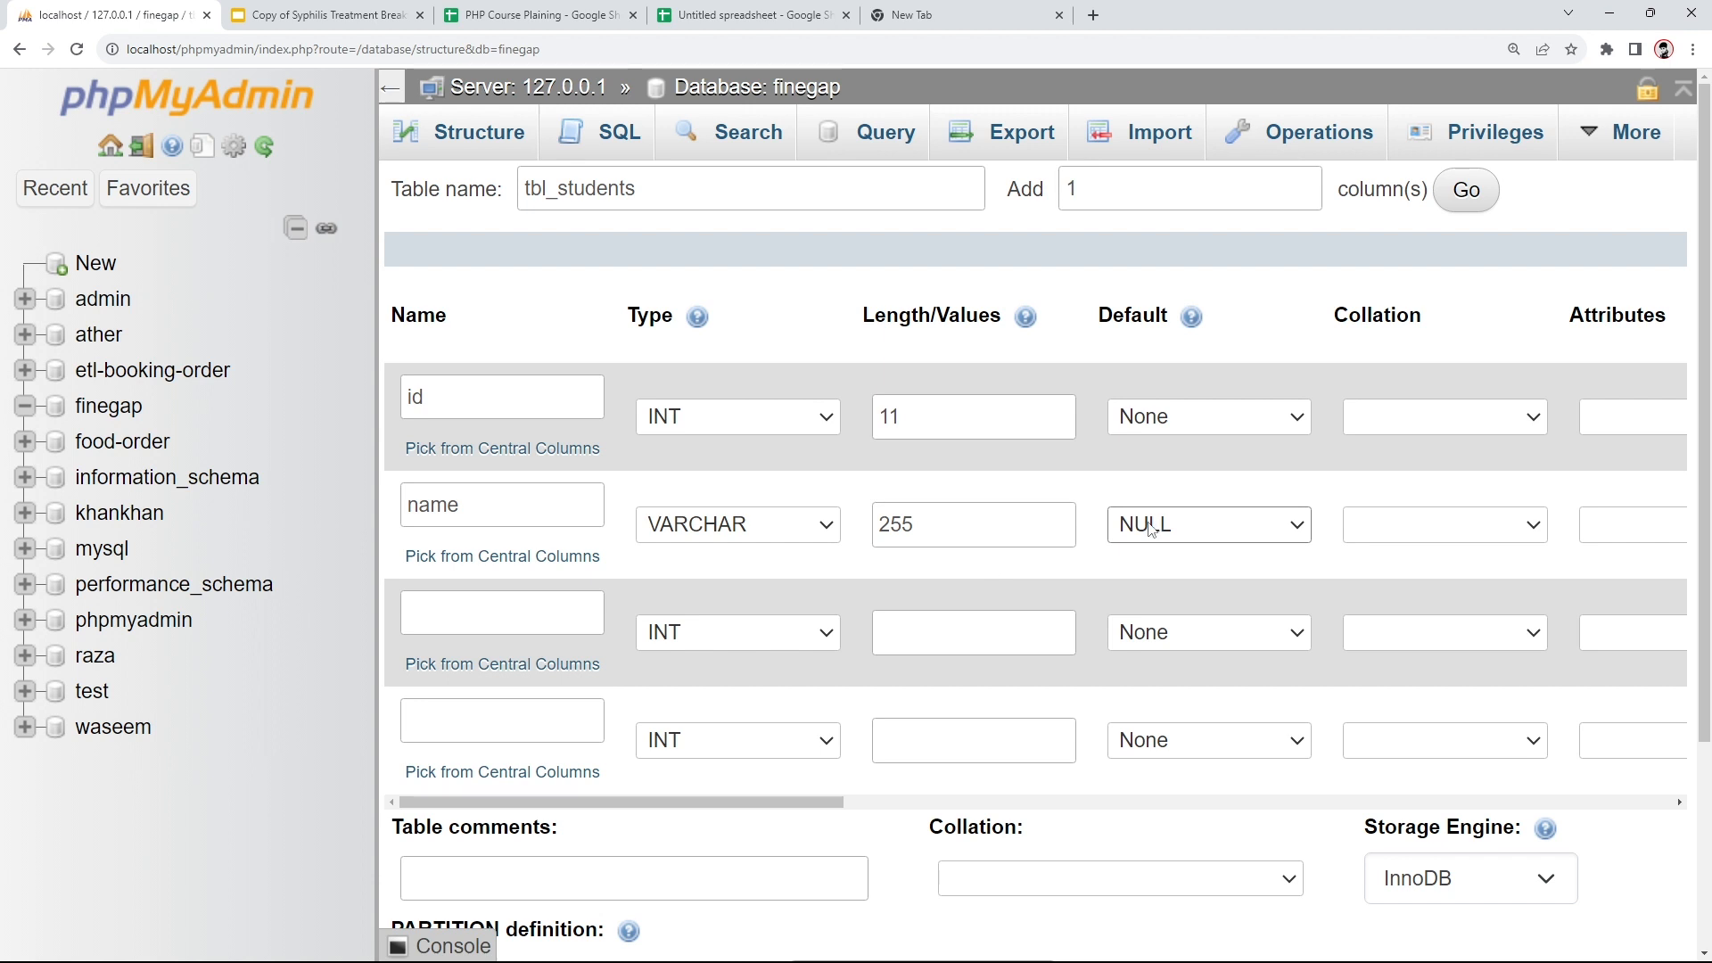
pyautogui.click(939, 526)
pyautogui.click(504, 598)
# - Name the third column email and set its type to TEXT
pyautogui.click(436, 624)
pyautogui.write('email')
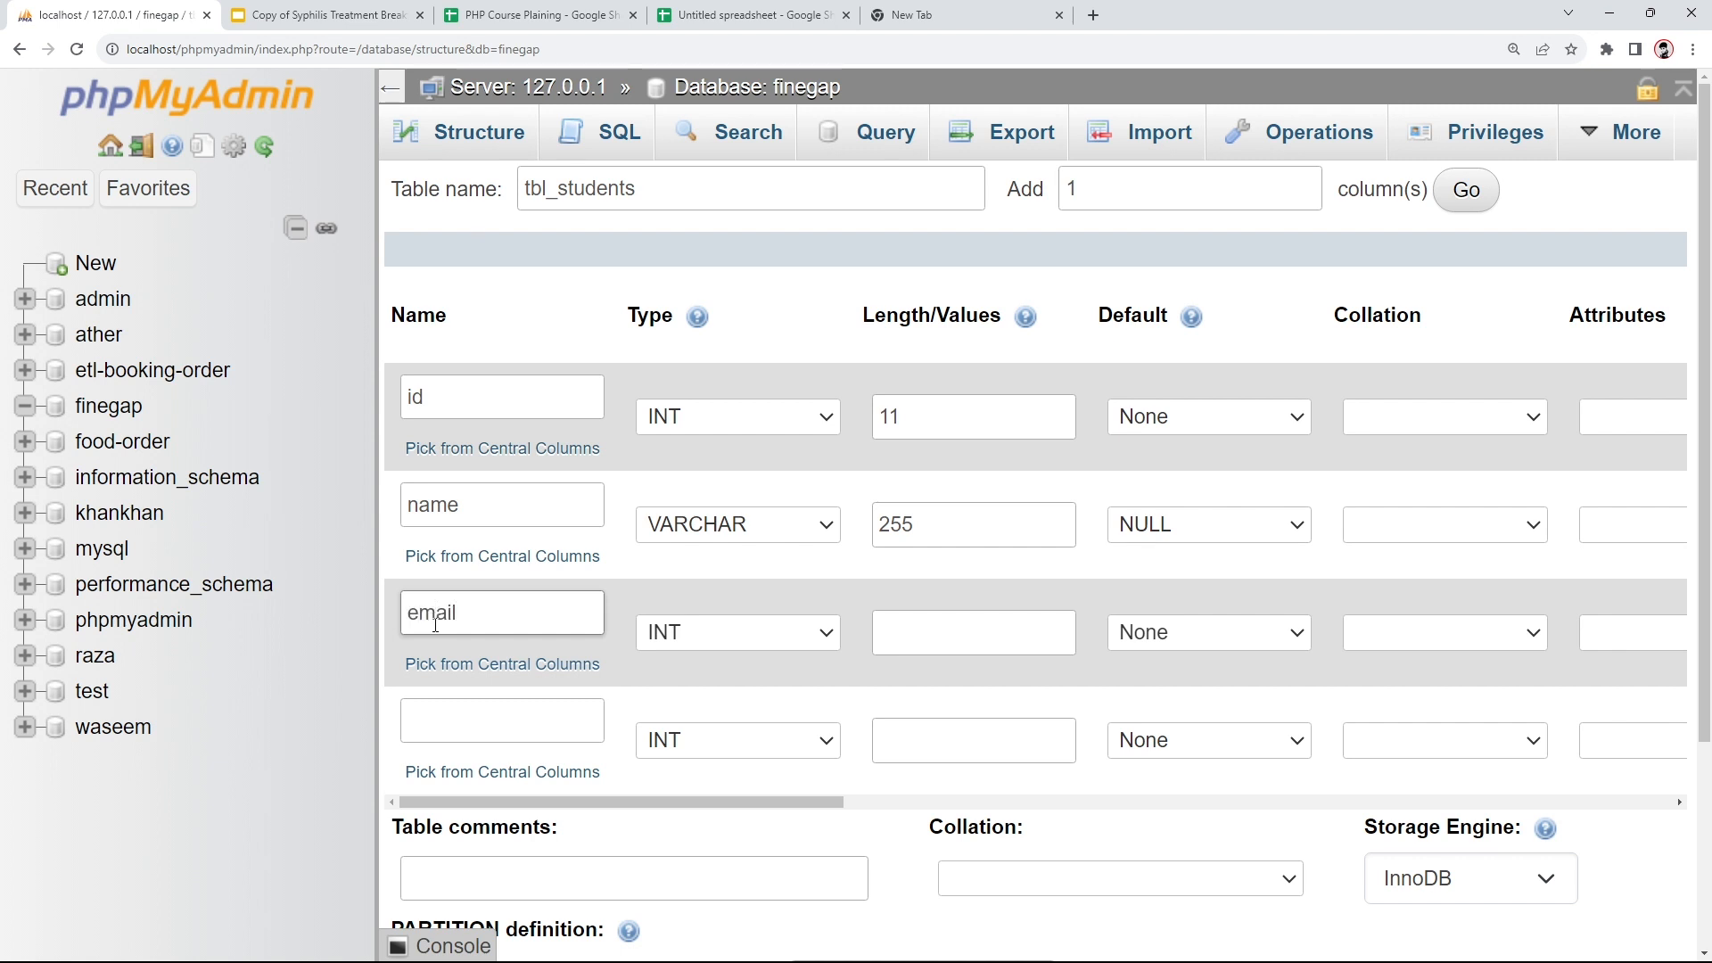
pyautogui.click(678, 634)
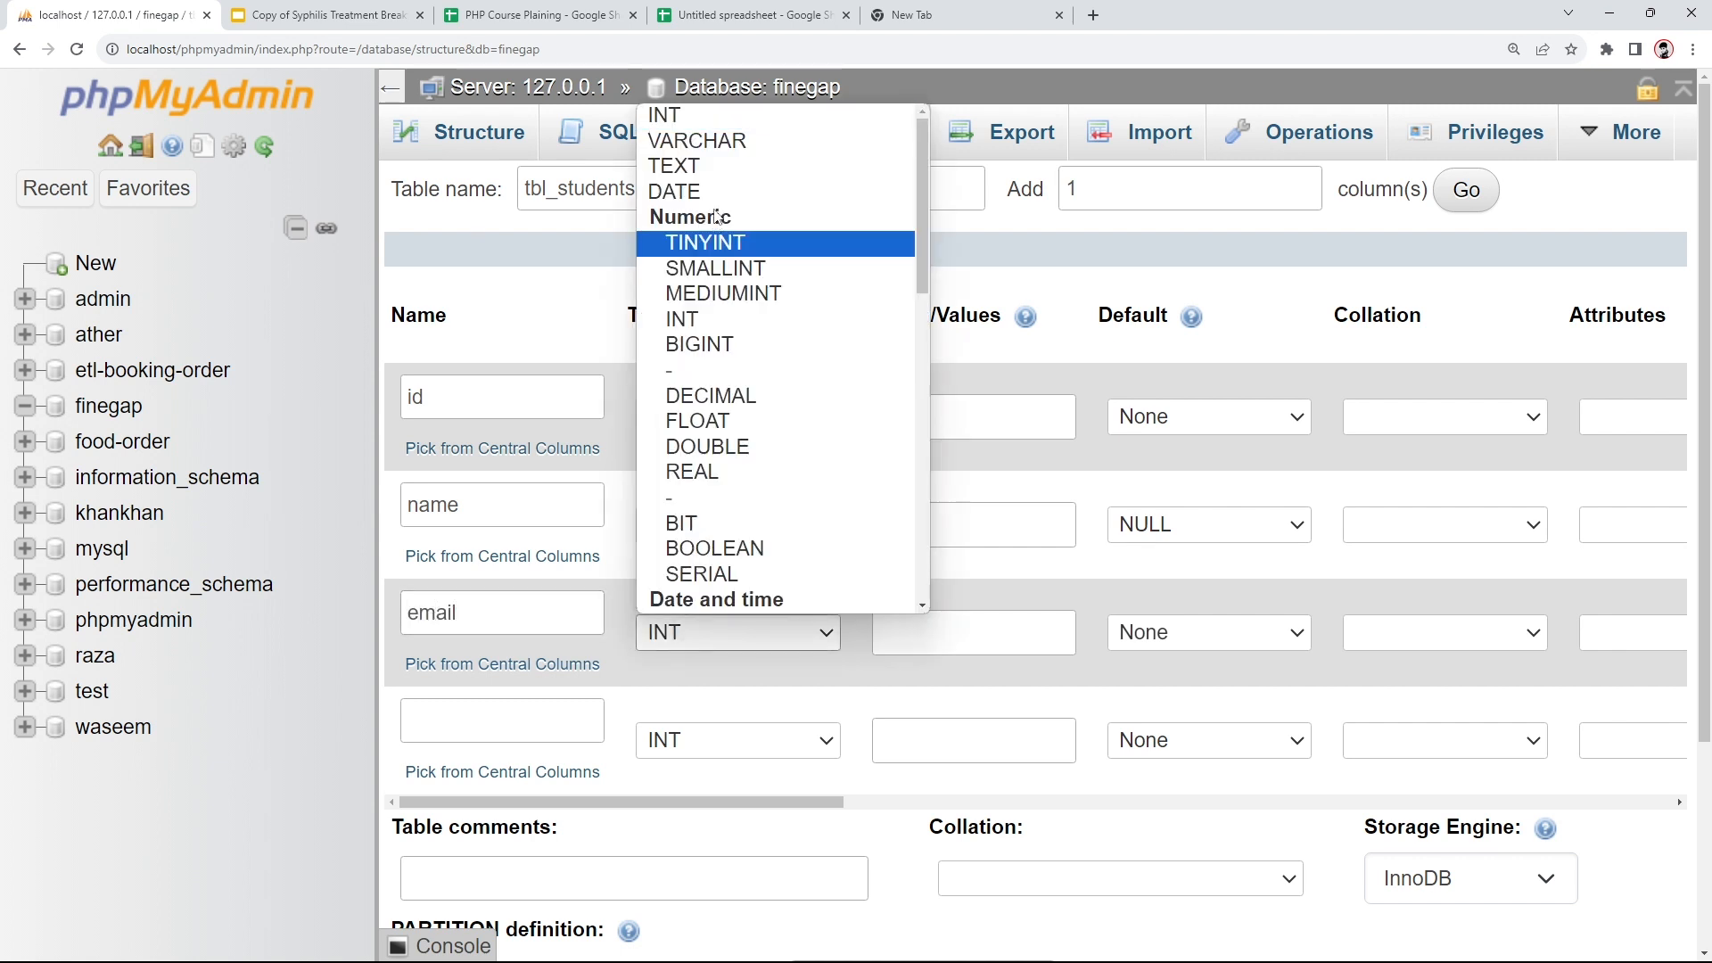
pyautogui.click(713, 166)
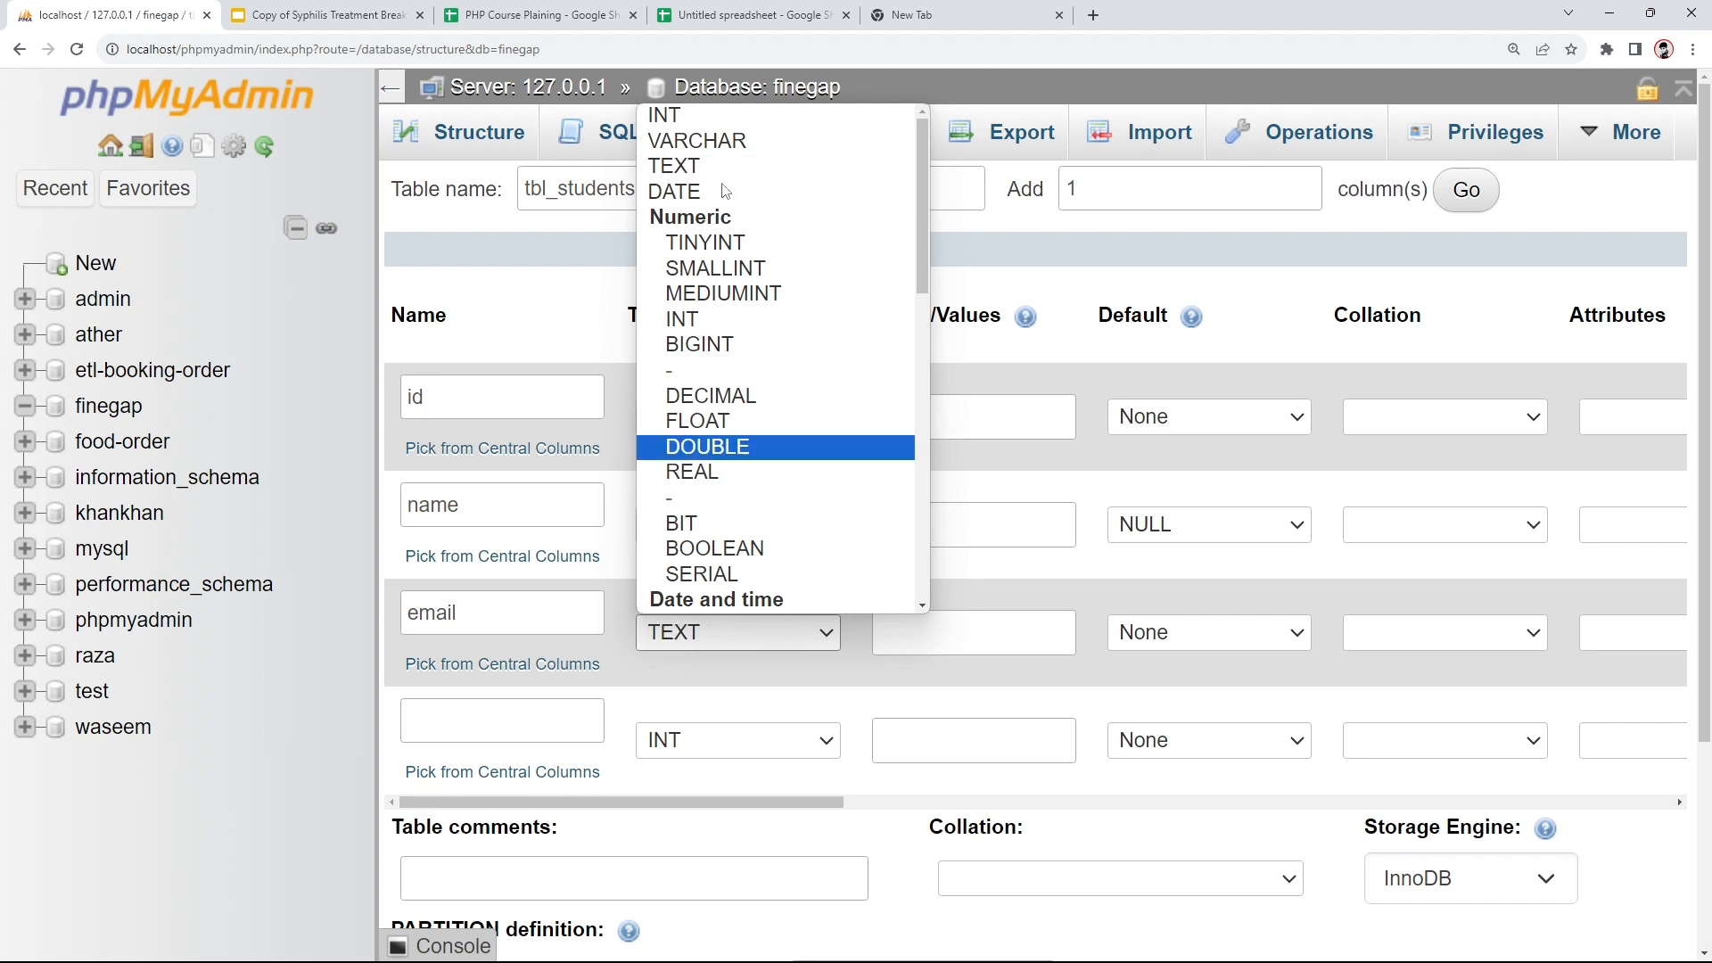
pyautogui.click(902, 646)
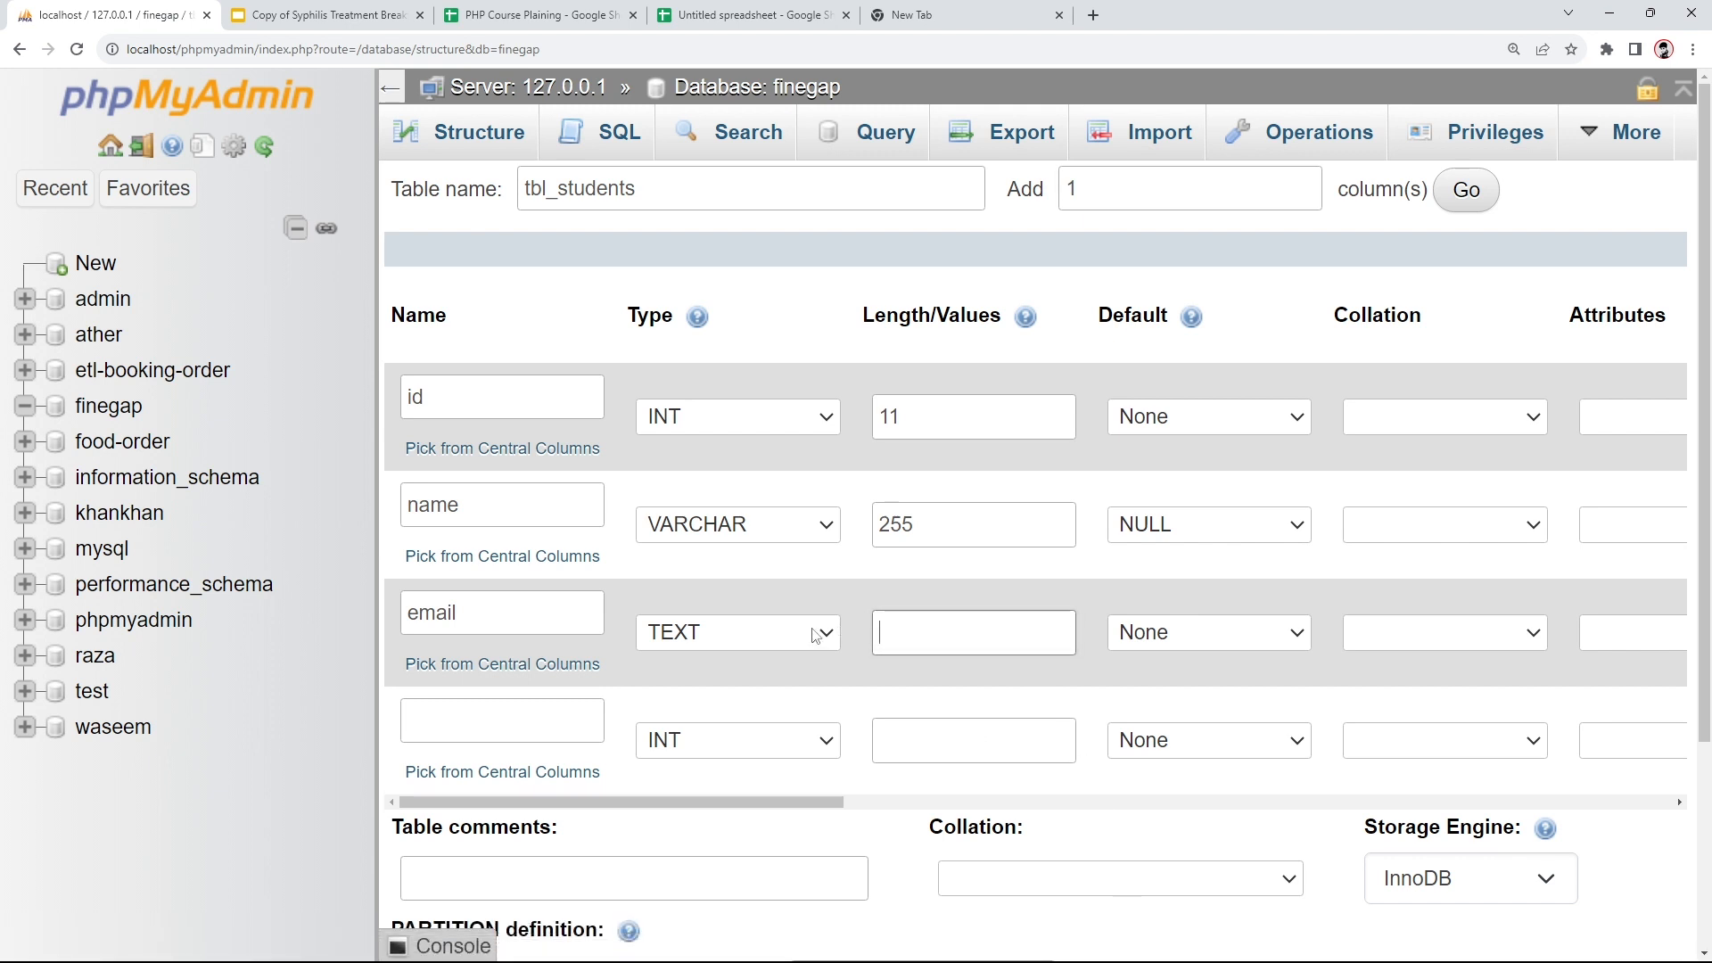
# - Name the fourth column phone_no and set its type to VARCHAR
pyautogui.click(575, 722)
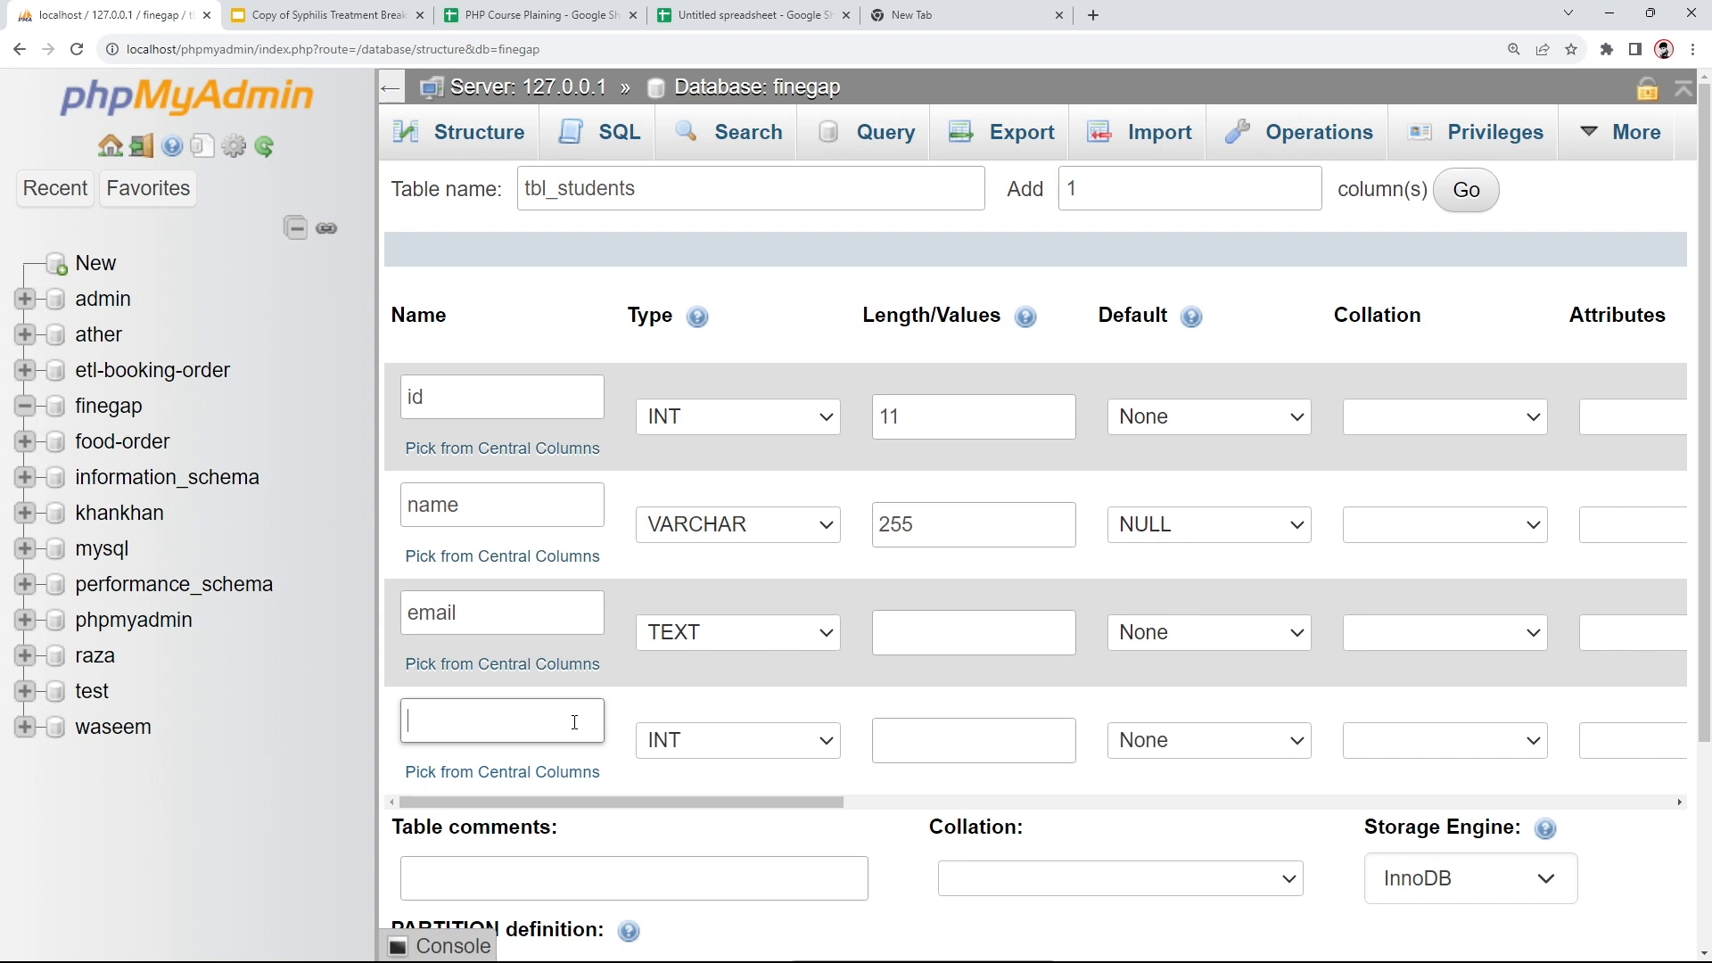
pyautogui.write('phone_no')
pyautogui.moveTo(523, 723); pyautogui.dragTo(323, 726)
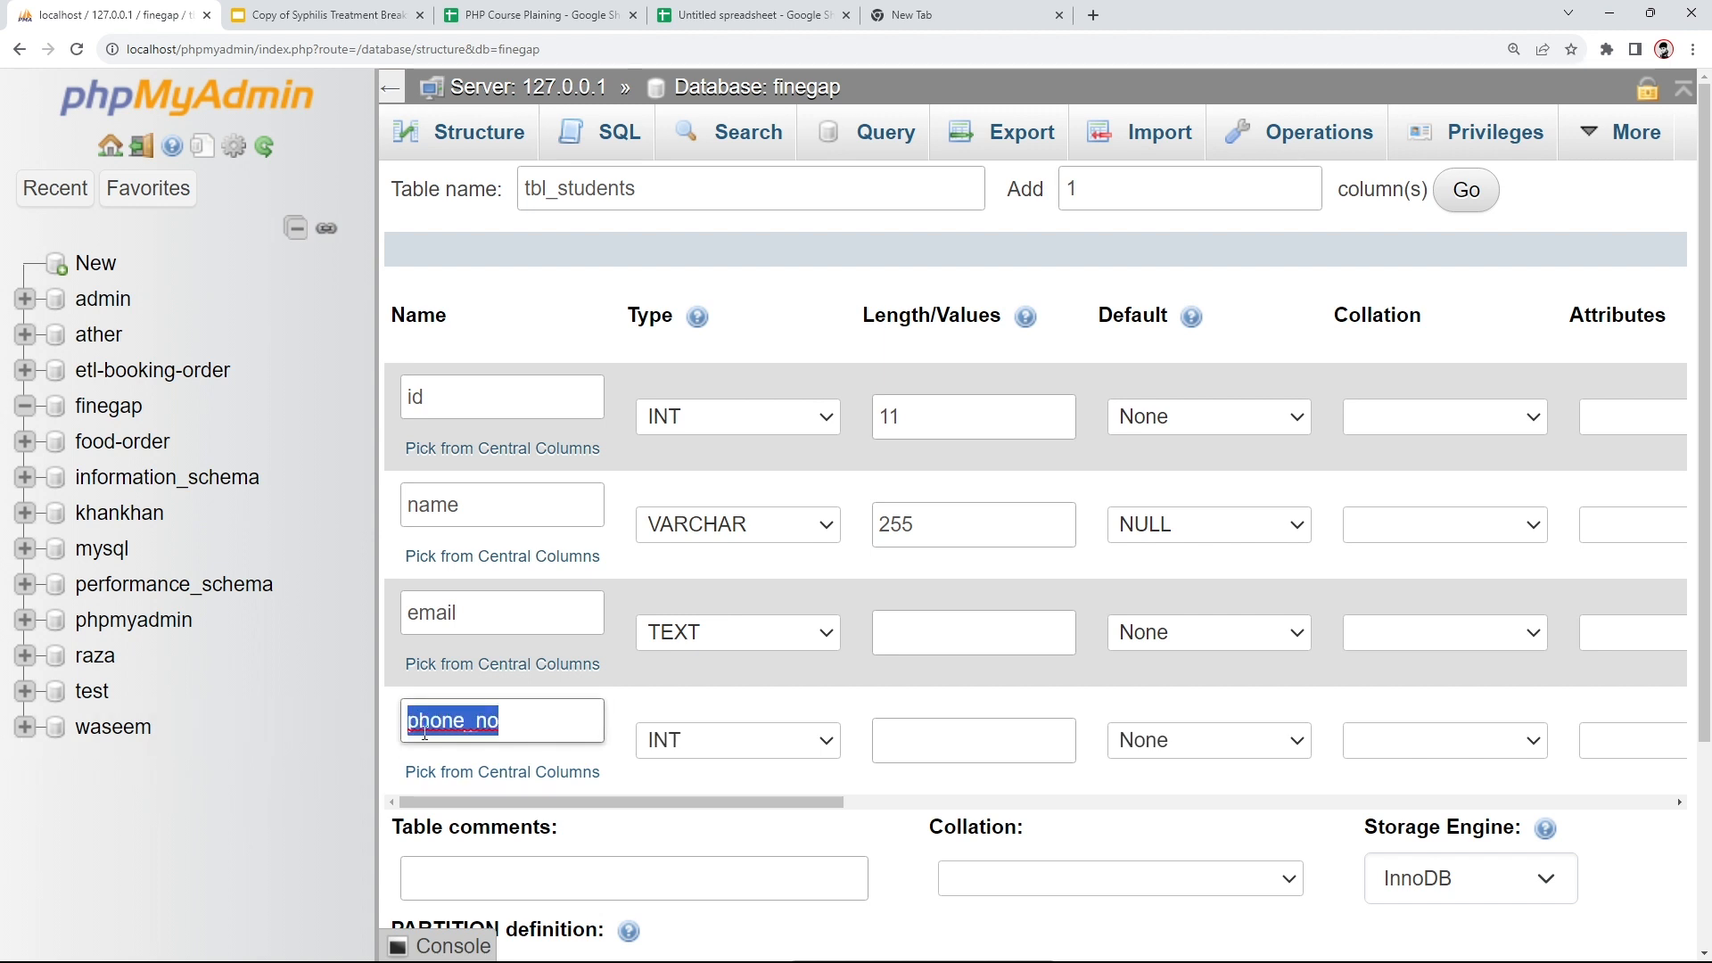
pyautogui.click(595, 737)
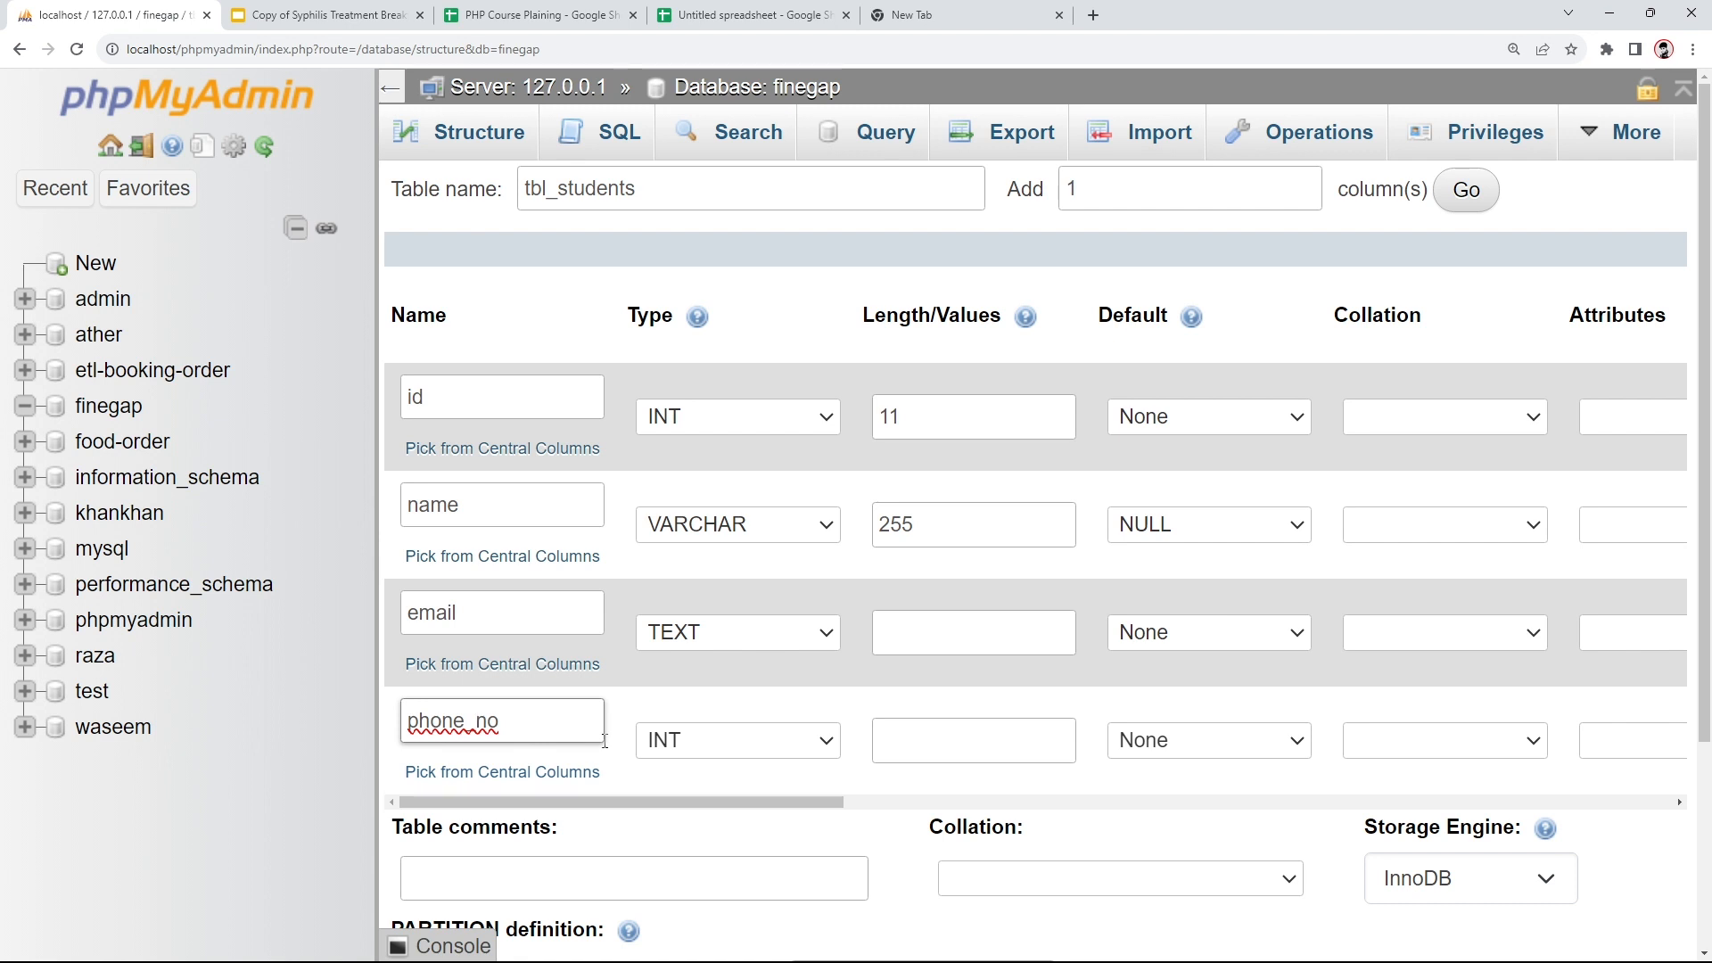
pyautogui.press('BackSpace')
pyautogui.click(660, 696)
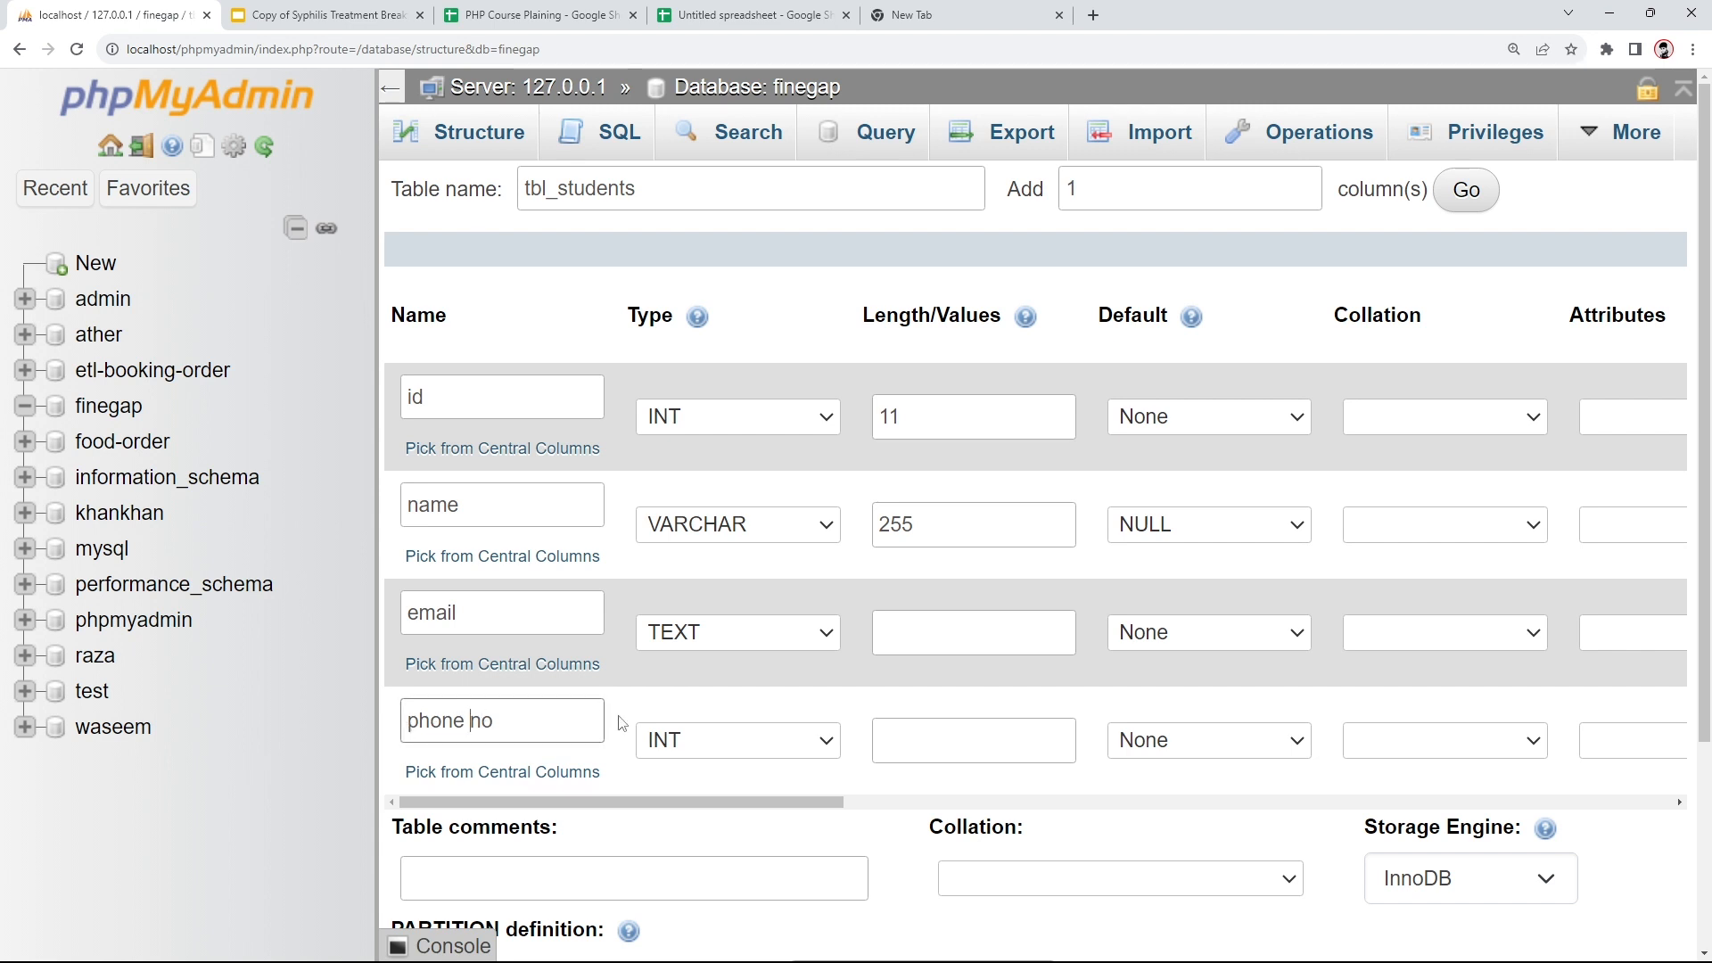
pyautogui.press('BackSpace')
pyautogui.write('_')
pyautogui.click(651, 740)
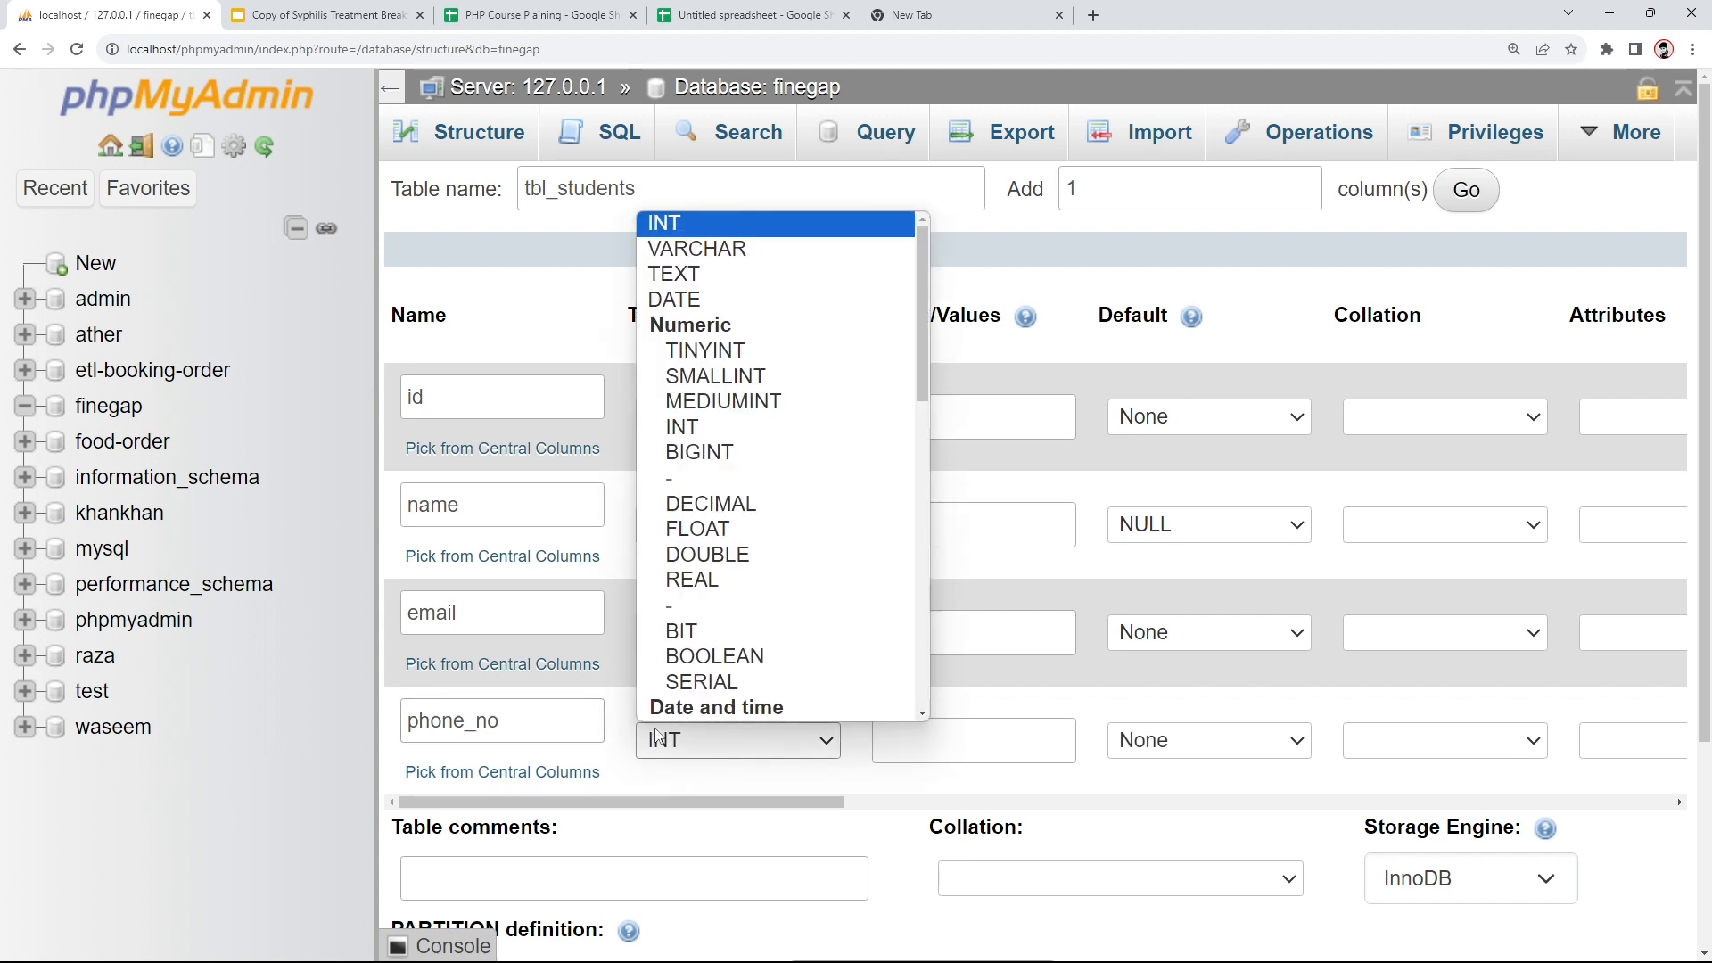
pyautogui.click(706, 250)
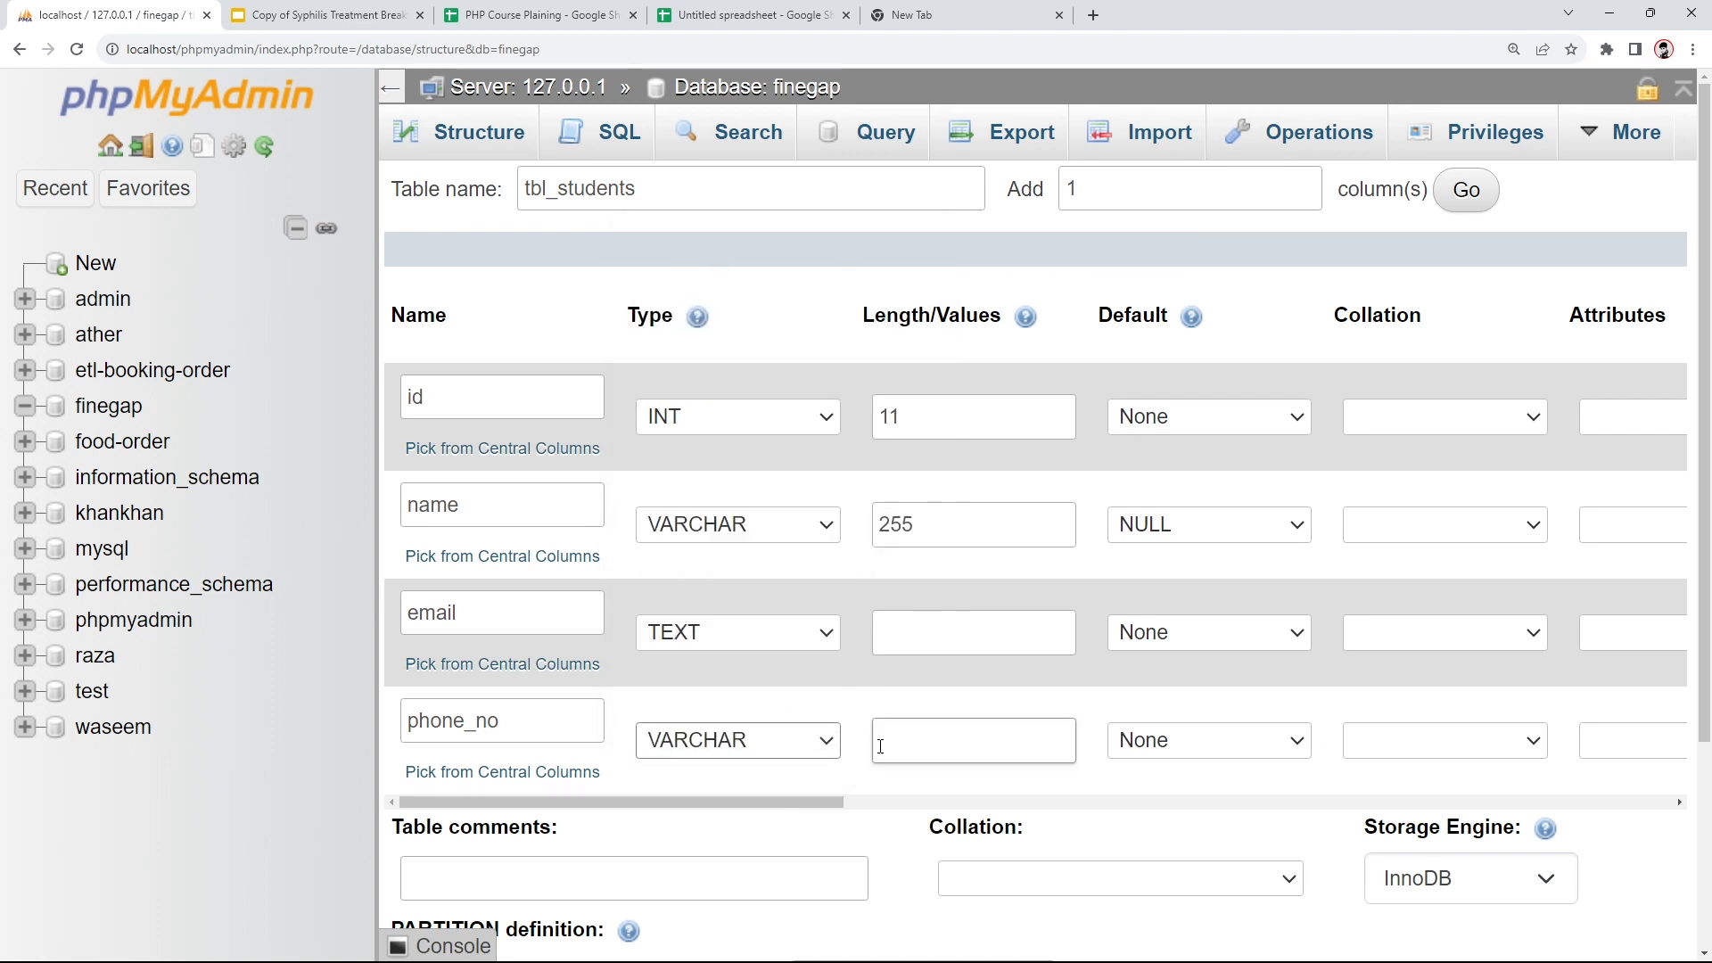
pyautogui.click(881, 758)
# - Correct the table name back to tbl_students by removing stray characters
pyautogui.click(747, 180)
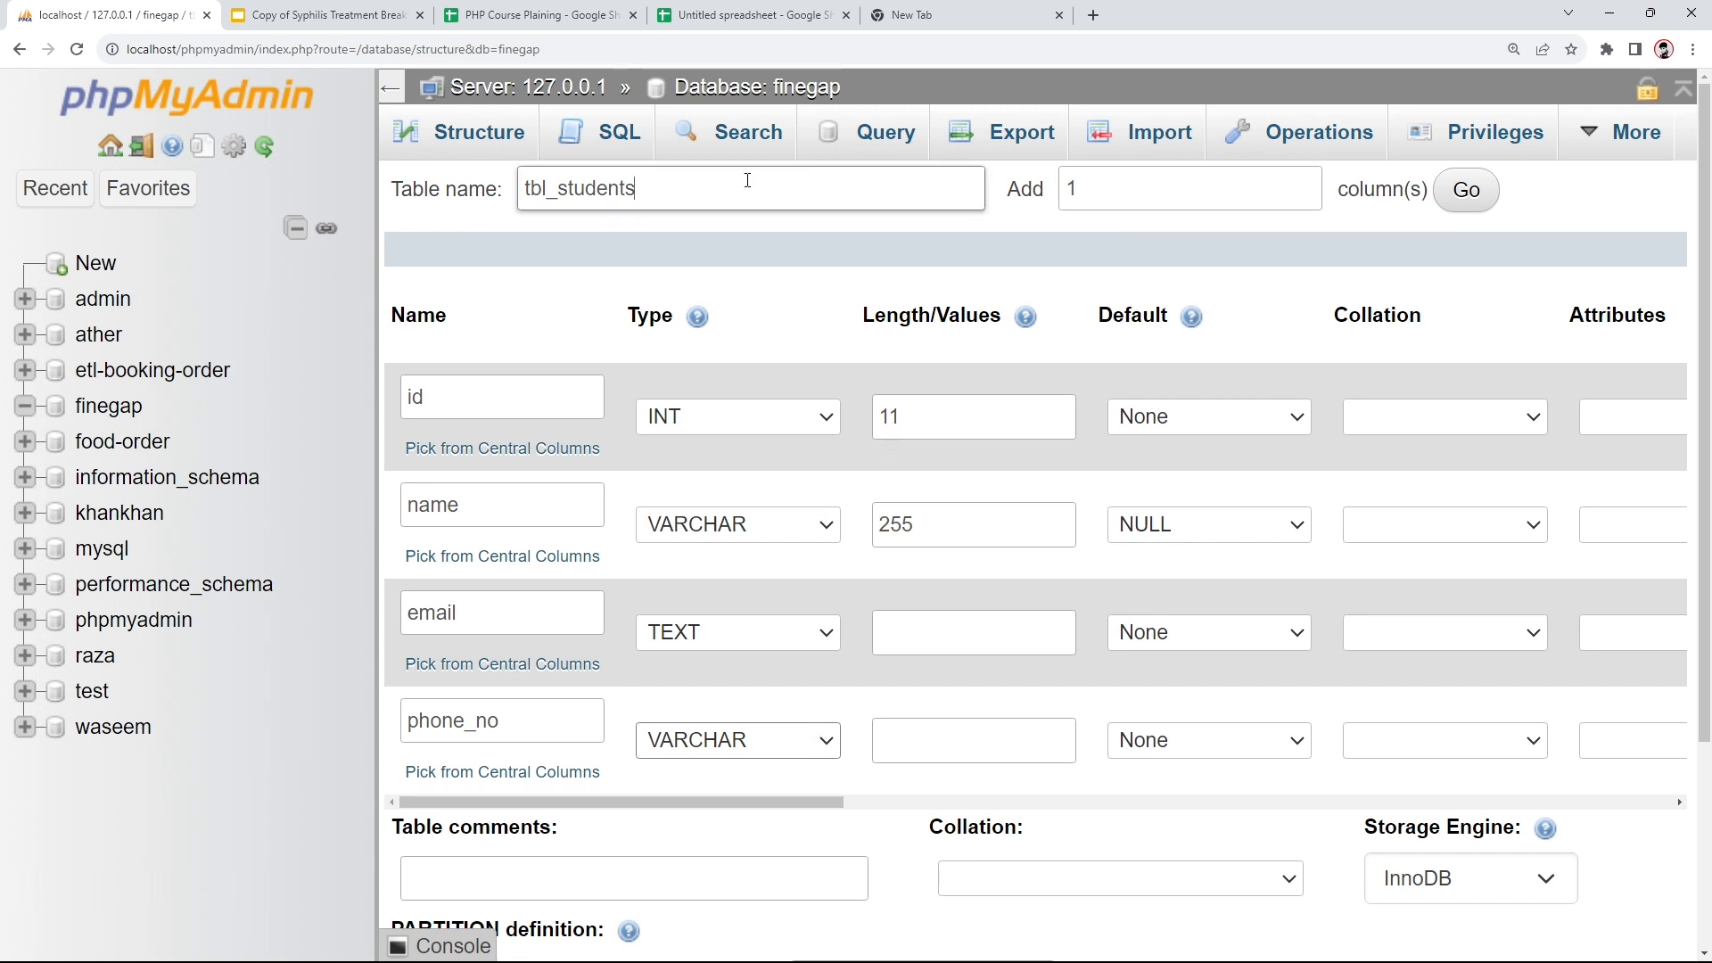
pyautogui.write('+(')
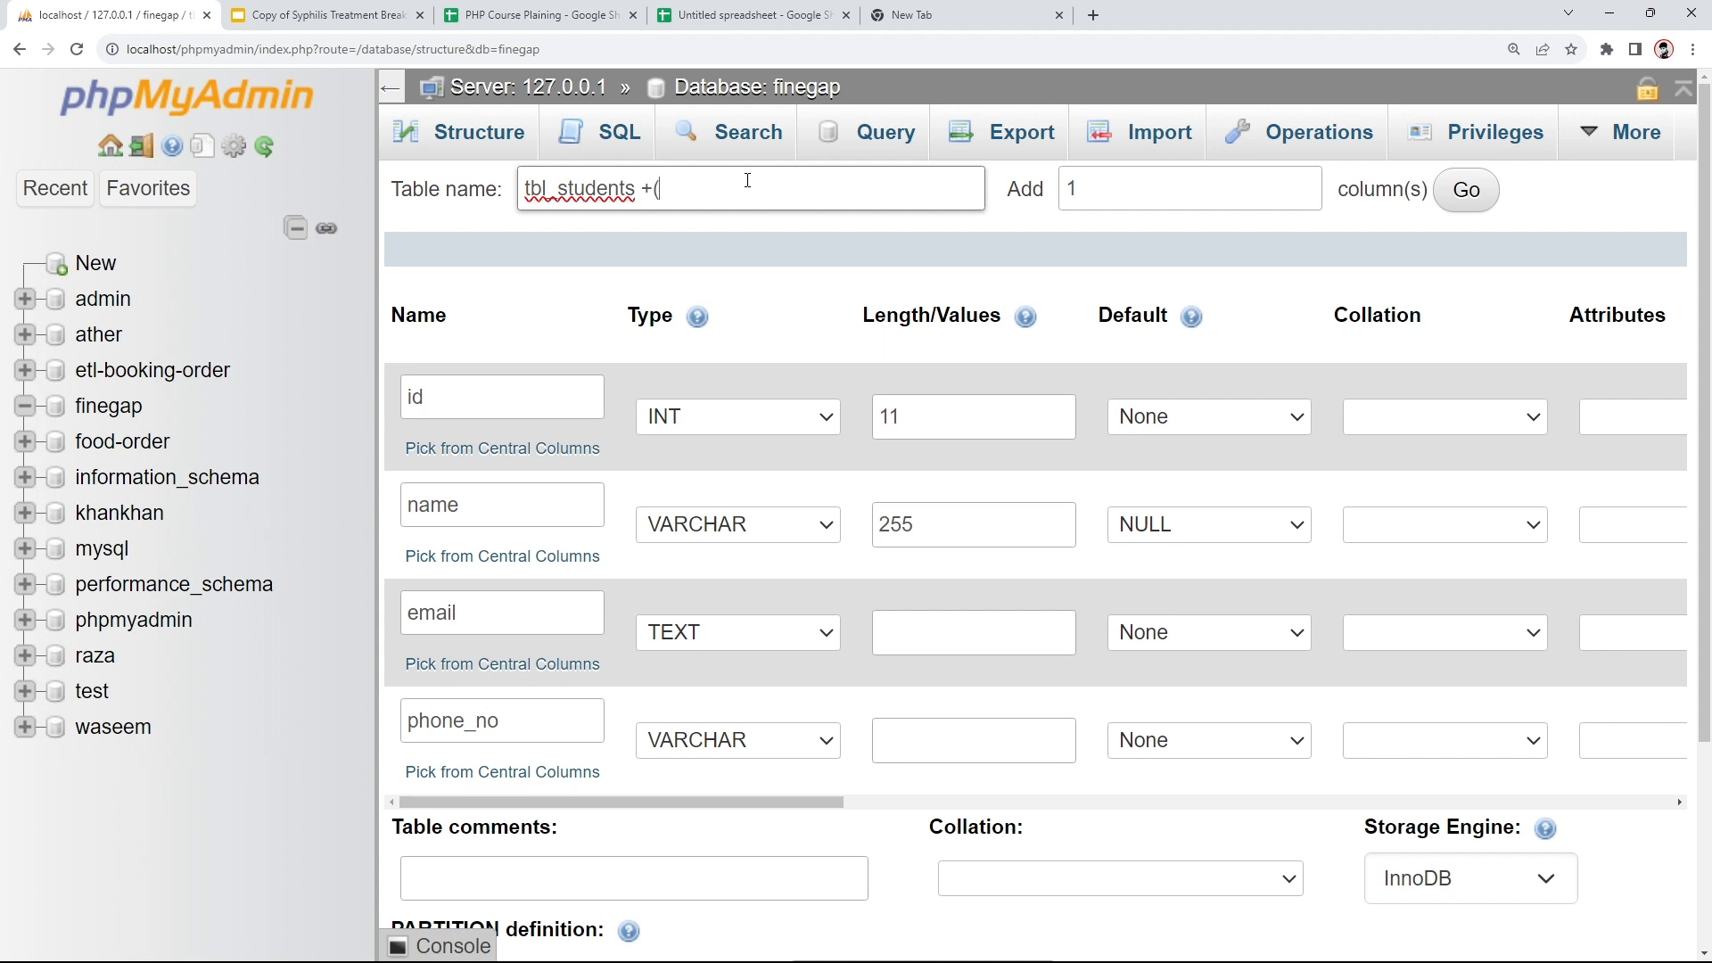
pyautogui.press('BackSpace')
pyautogui.write('02')
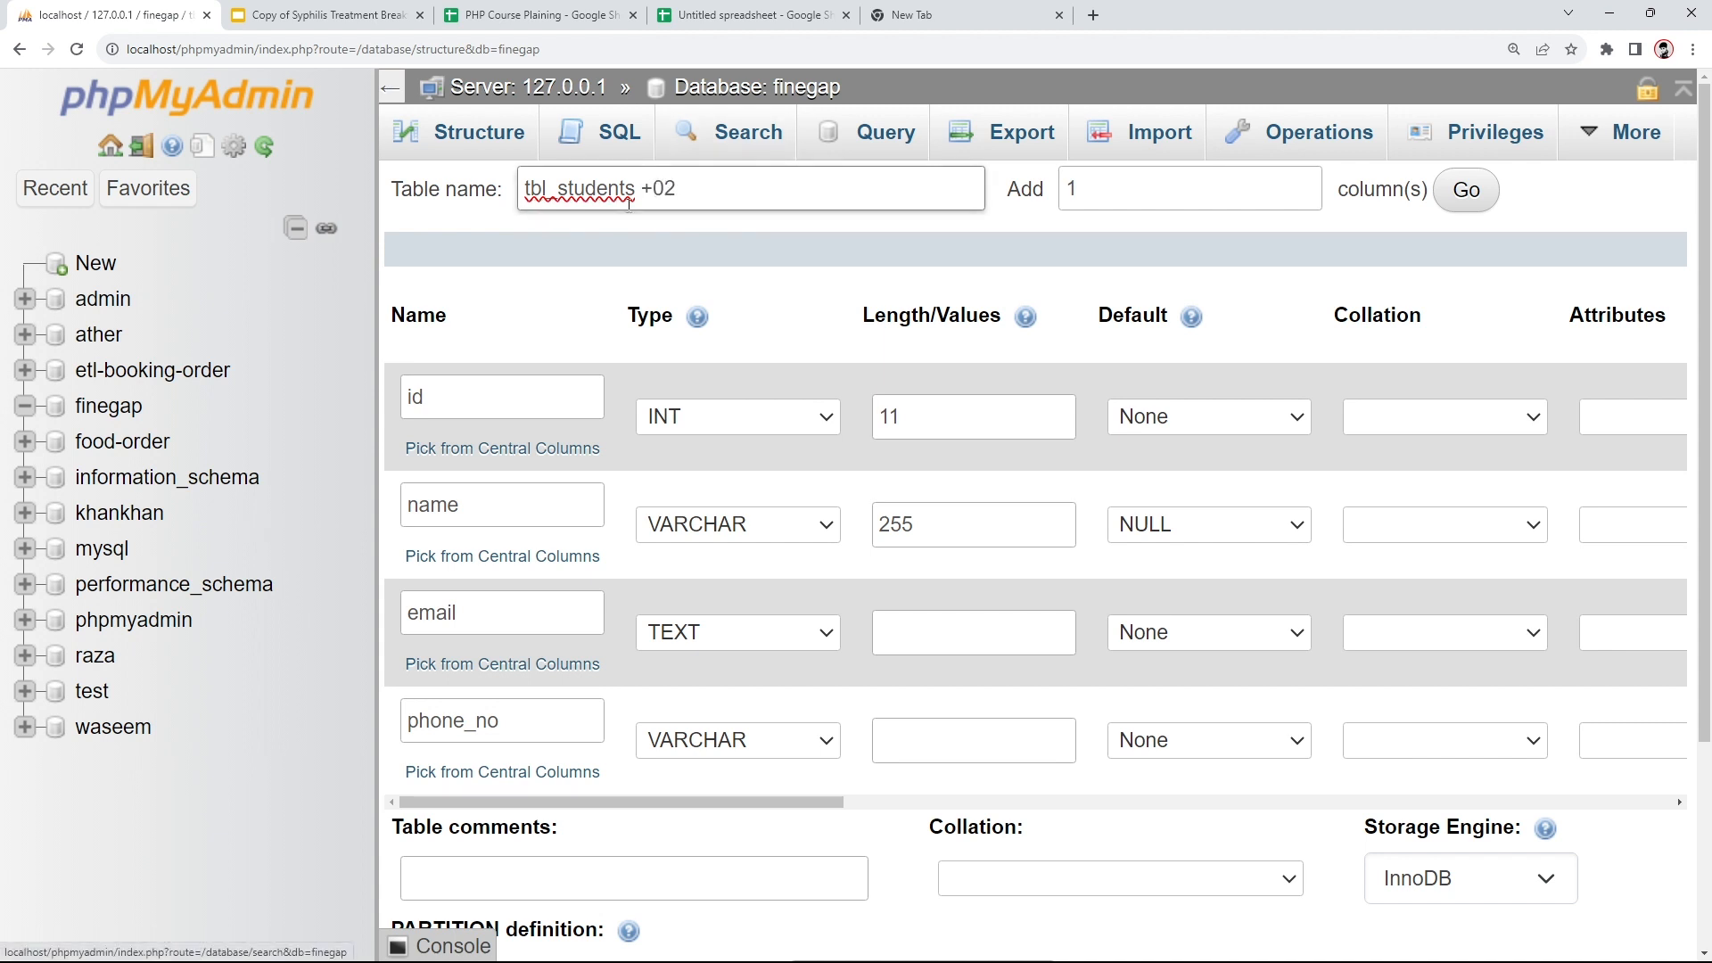
pyautogui.moveTo(646, 188); pyautogui.dragTo(677, 187)
pyautogui.press('BackSpace')
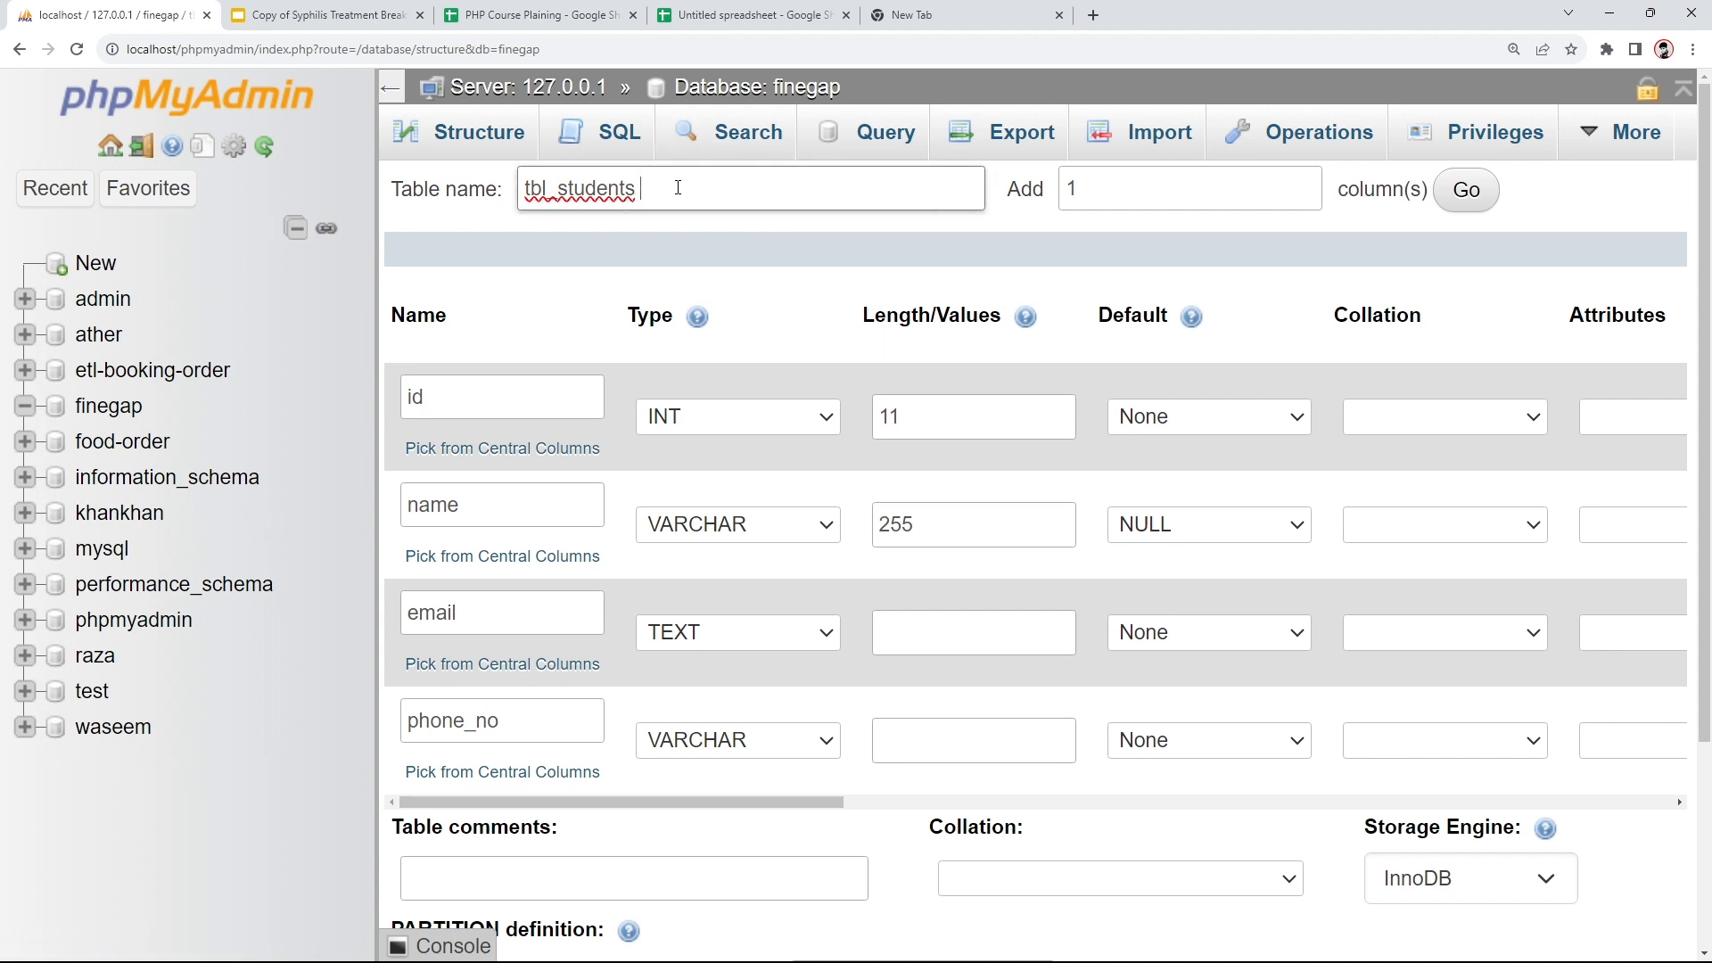
pyautogui.click(665, 451)
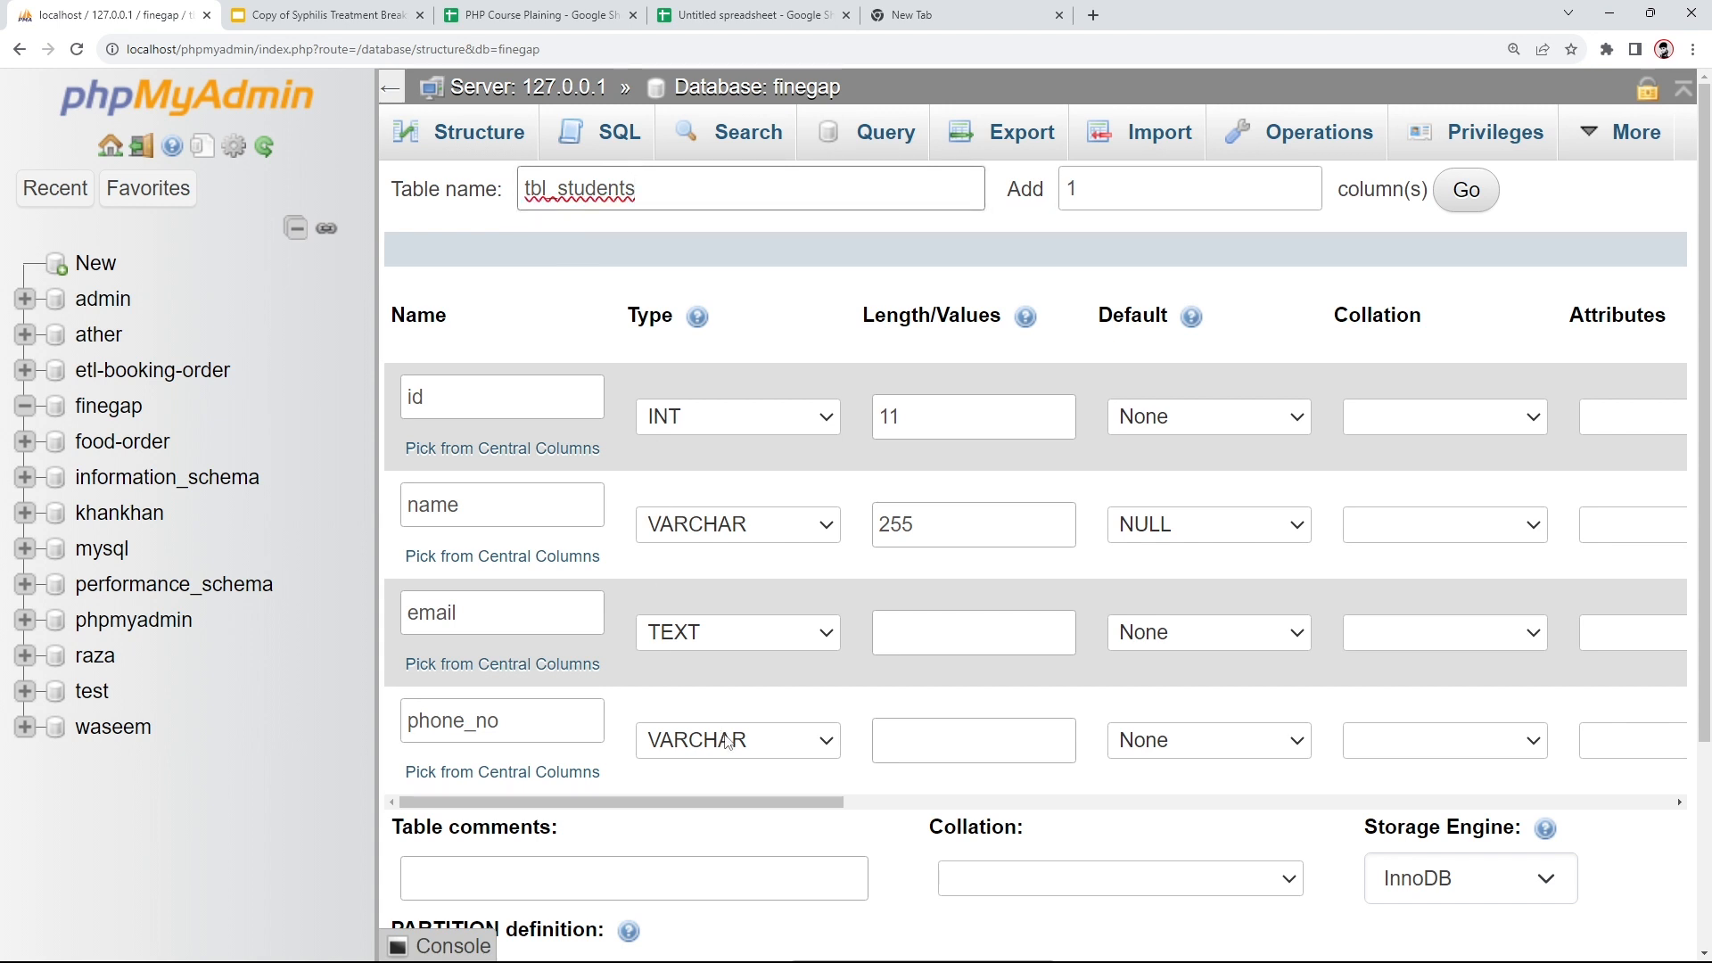
# - Give phone_no length 255 and save the four-column table
pyautogui.click(903, 749)
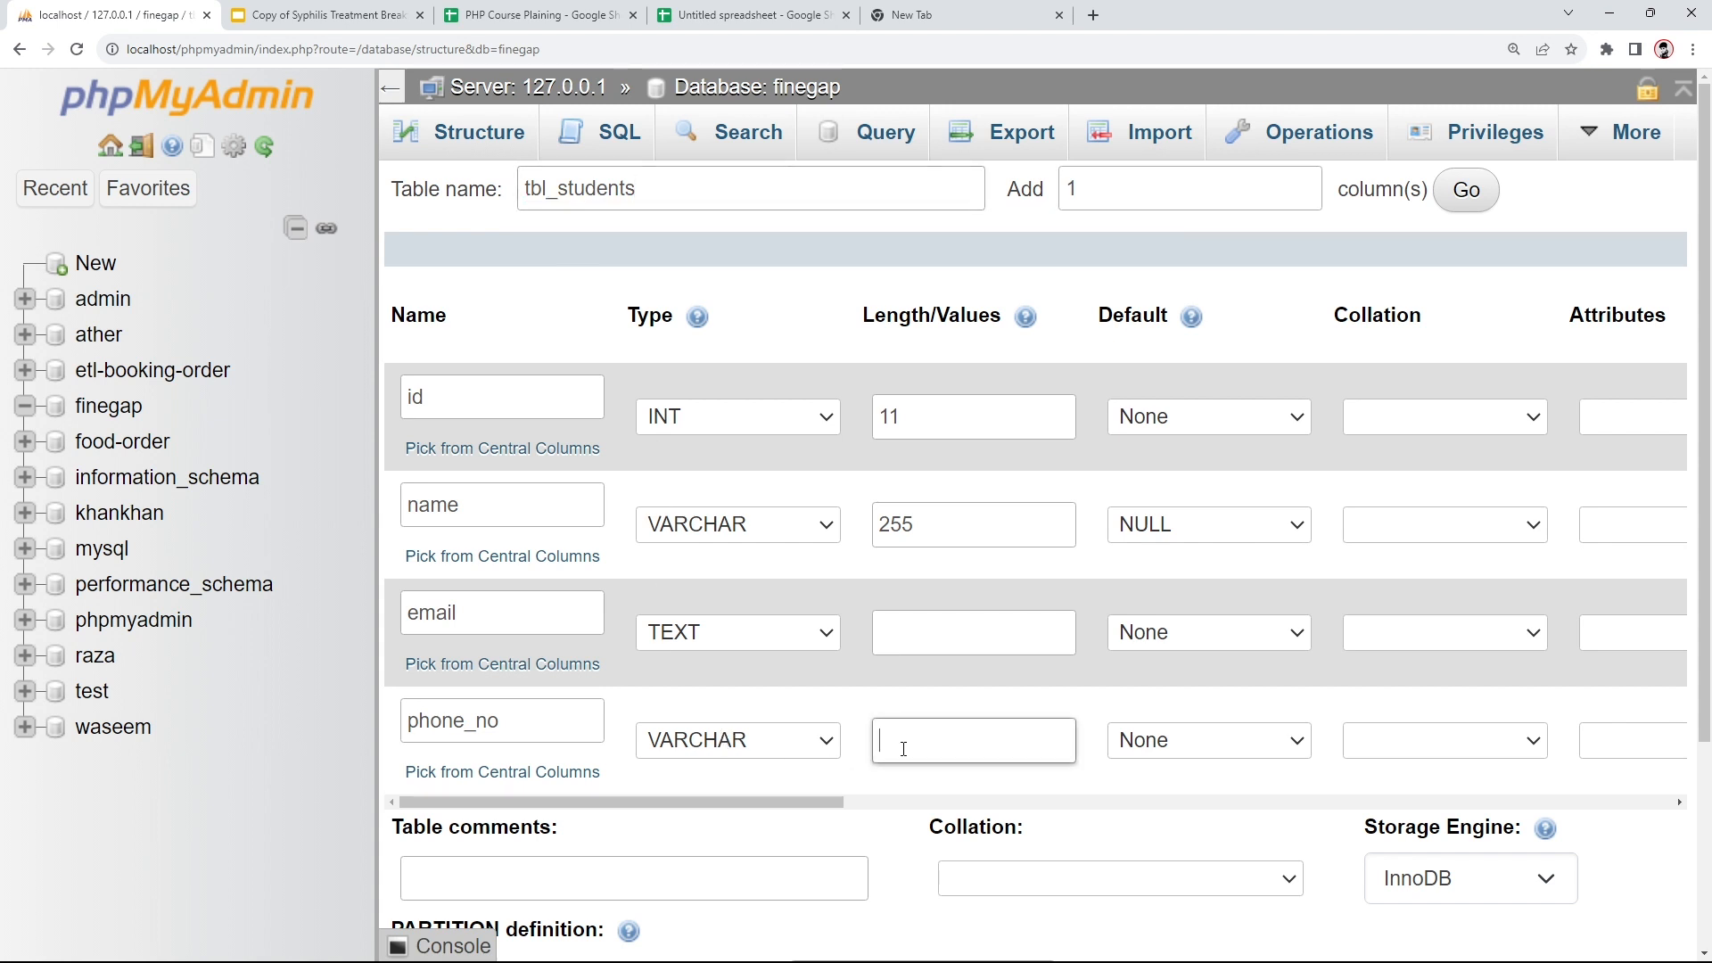
pyautogui.write('255')
pyautogui.scroll(-3, 803, 778)
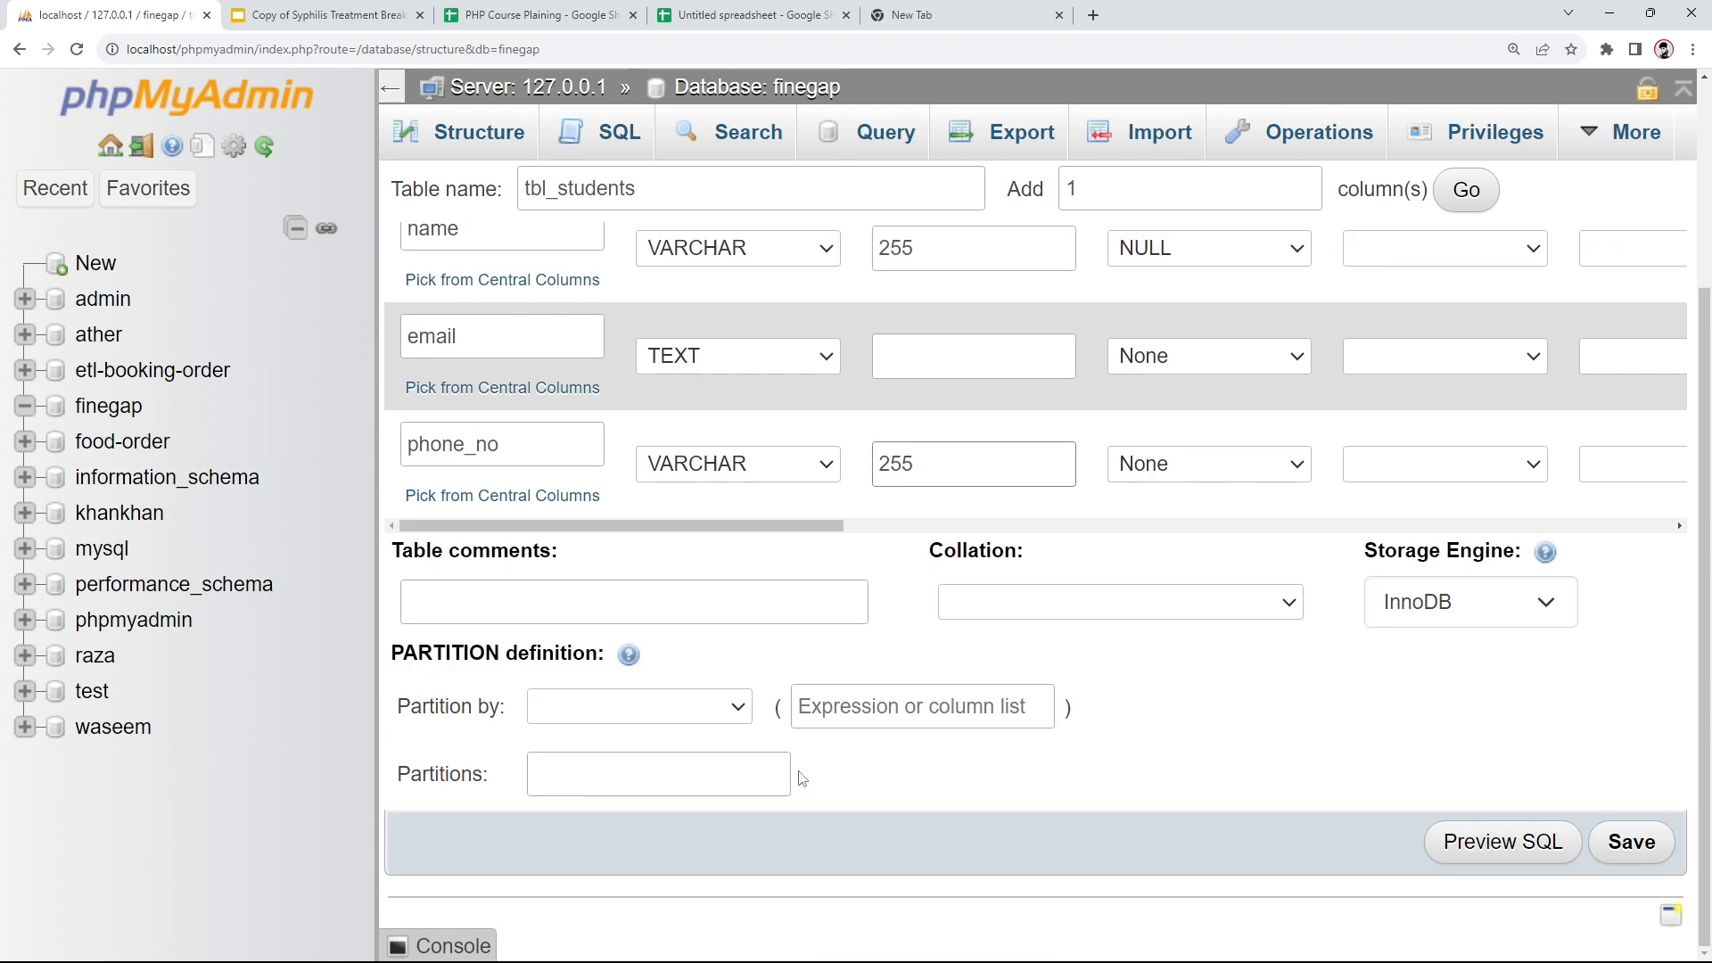
pyautogui.click(1629, 848)
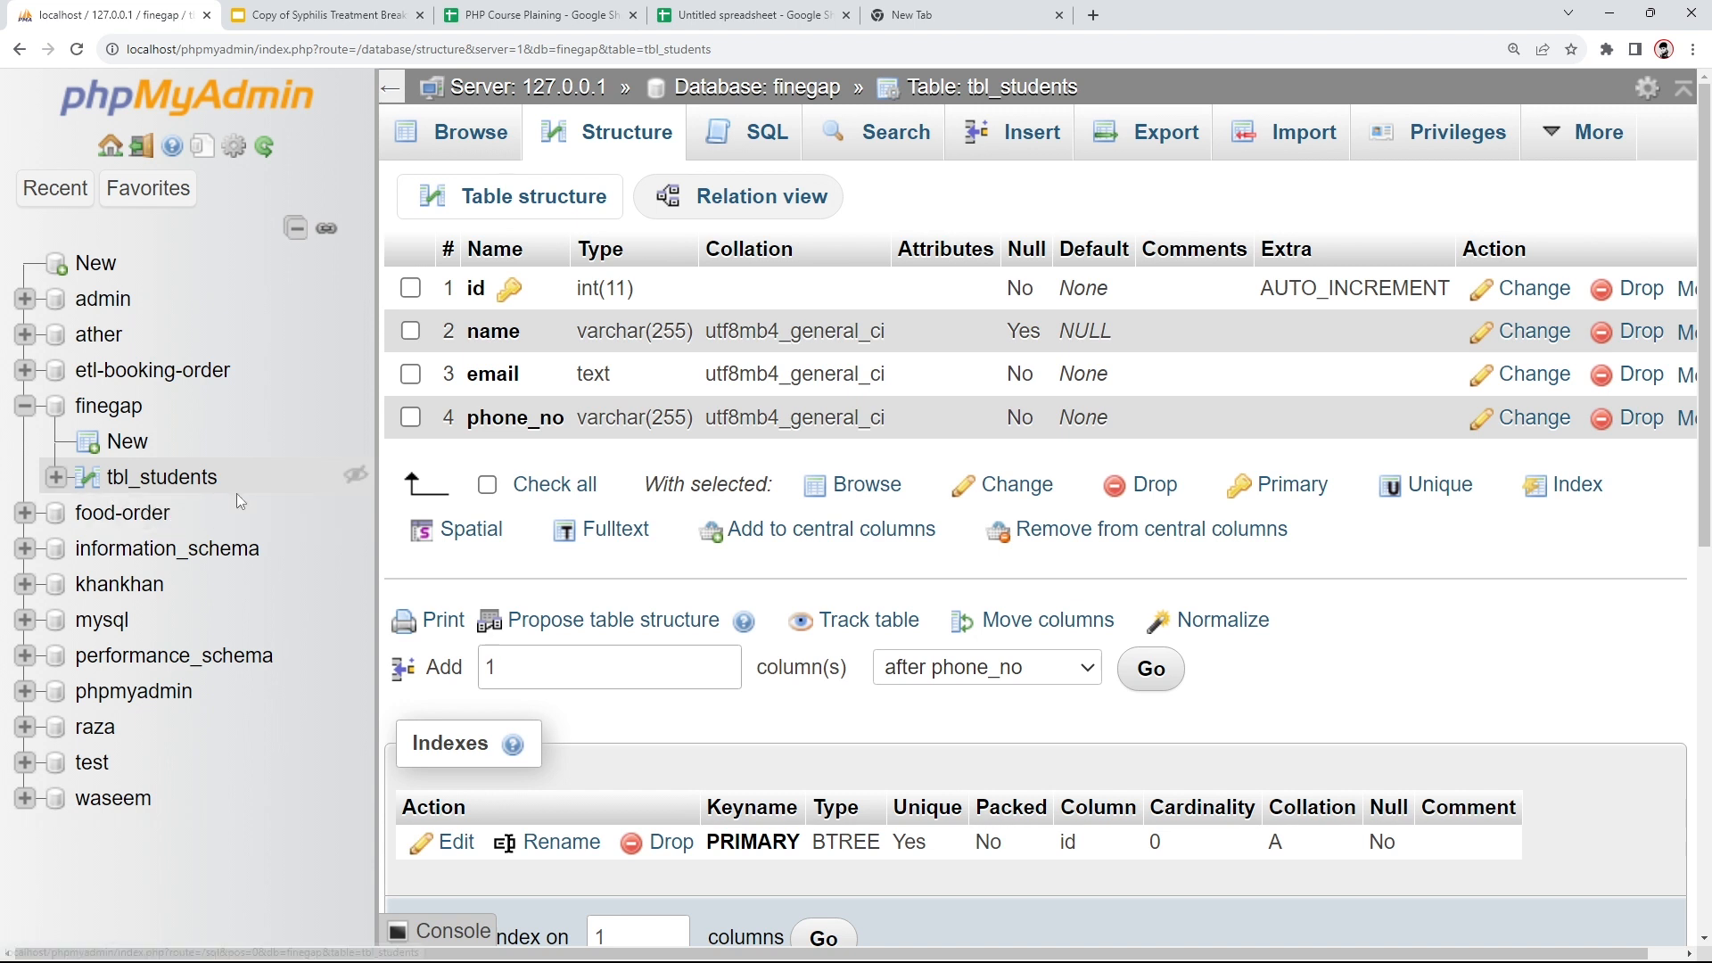
# - Reload the tbl_students Structure view to review its four columns
pyautogui.click(599, 131)
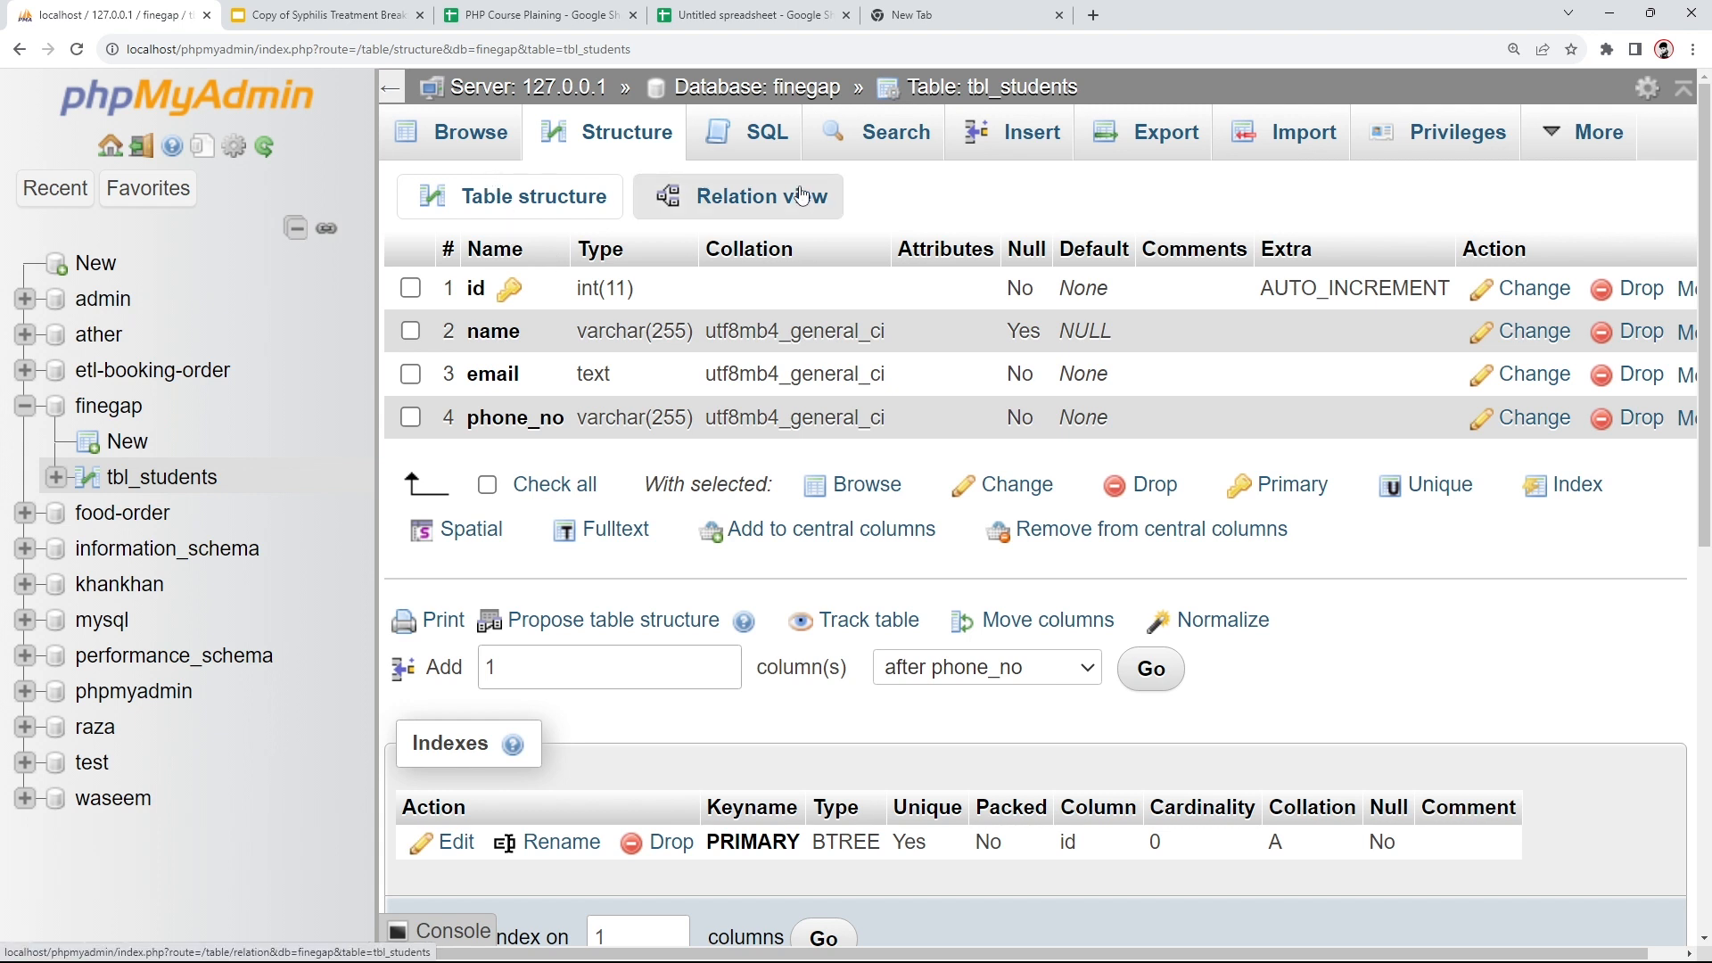
# - Insert a row into tbl_students with name Finegap plus a contact e-mail address and phone number
pyautogui.click(1008, 141)
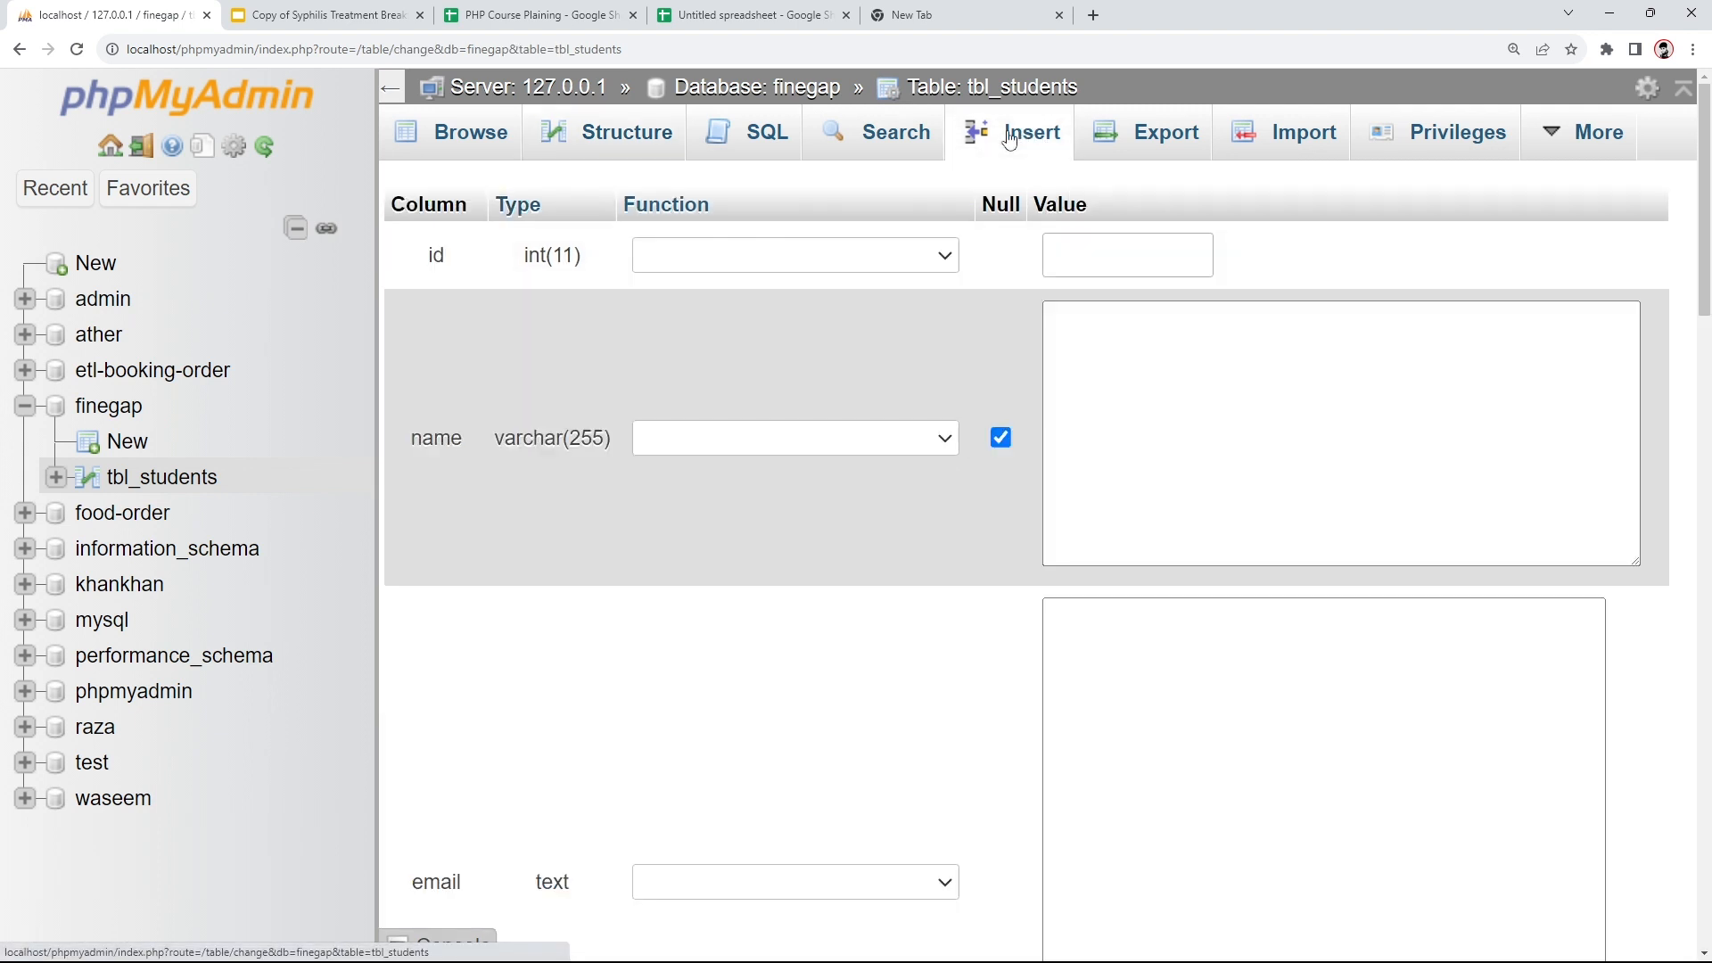
pyautogui.click(1163, 402)
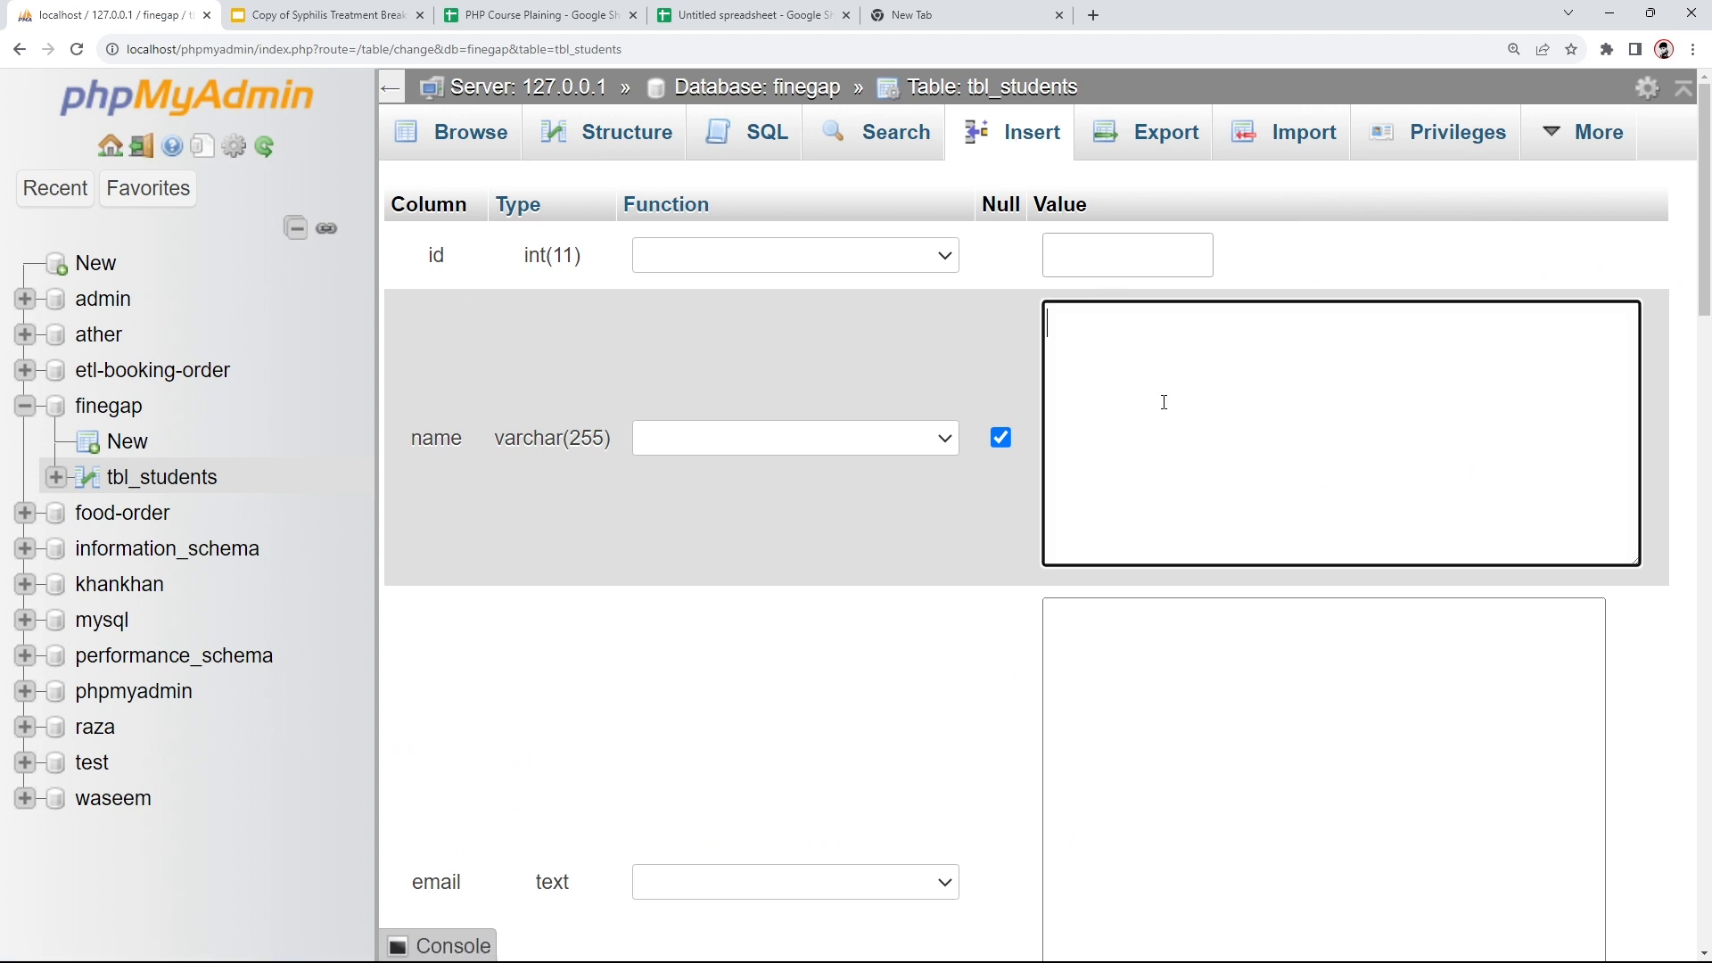
pyautogui.write('Finegap')
pyautogui.scroll(-4, 1159, 464)
pyautogui.click(1118, 512)
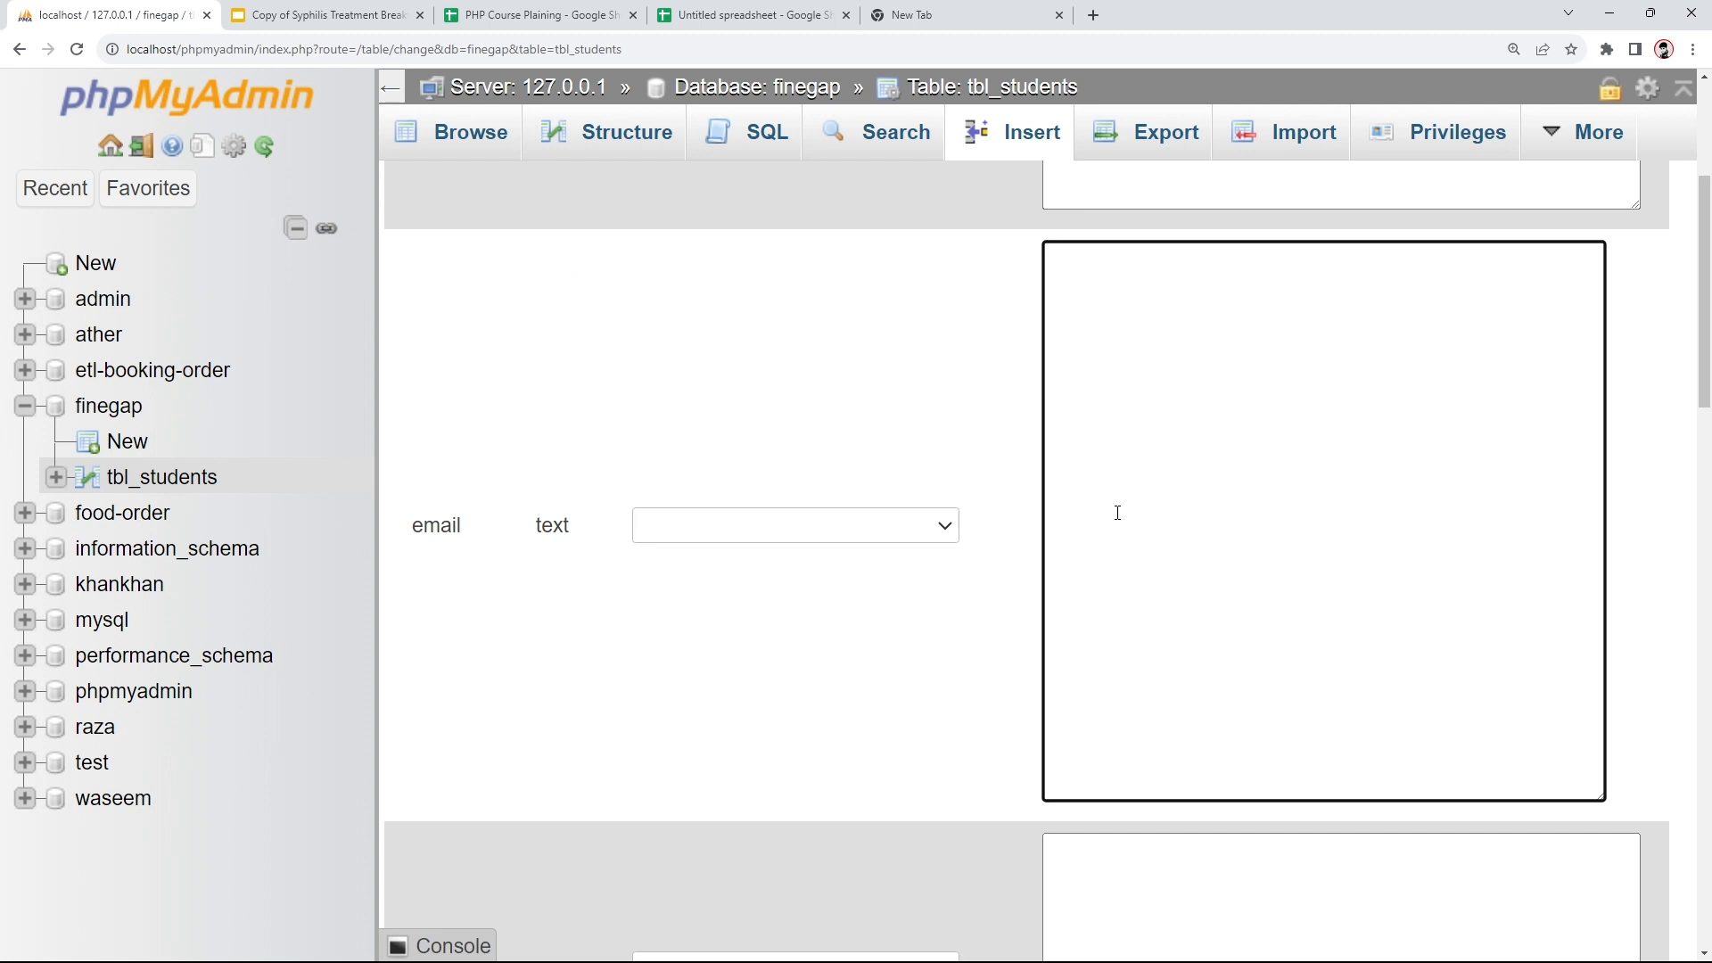
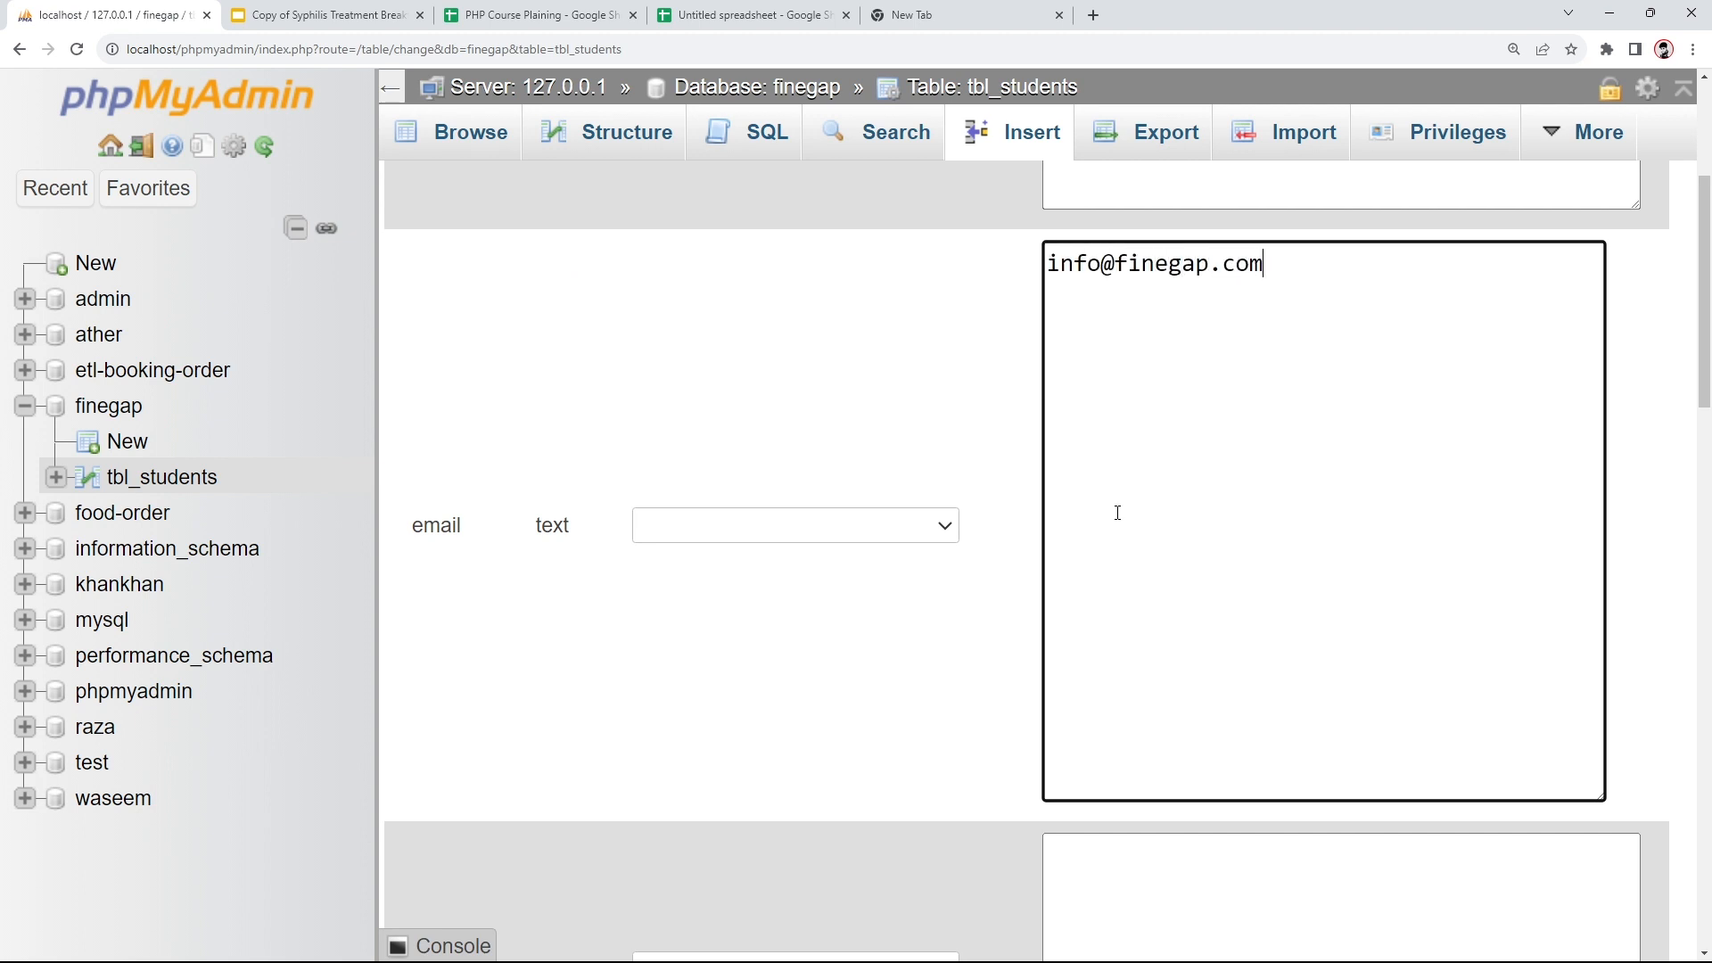
pyautogui.scroll(-1, 1118, 513)
pyautogui.scroll(5, 1118, 513)
pyautogui.scroll(-8, 1118, 513)
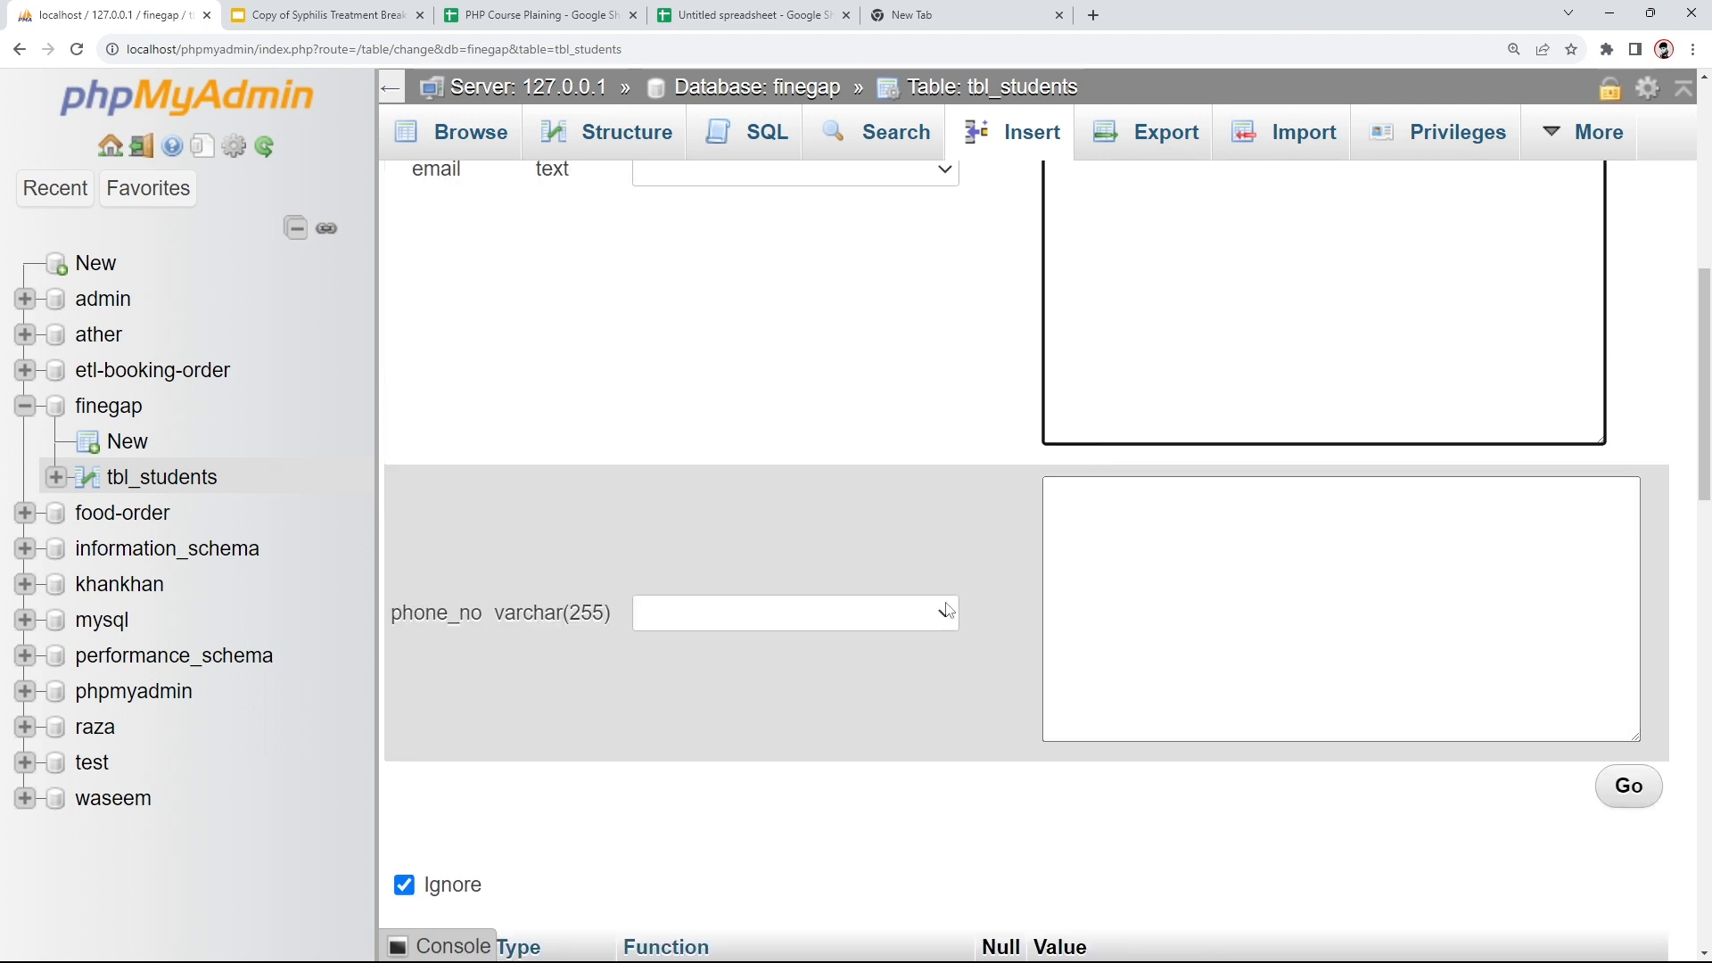
pyautogui.click(1142, 564)
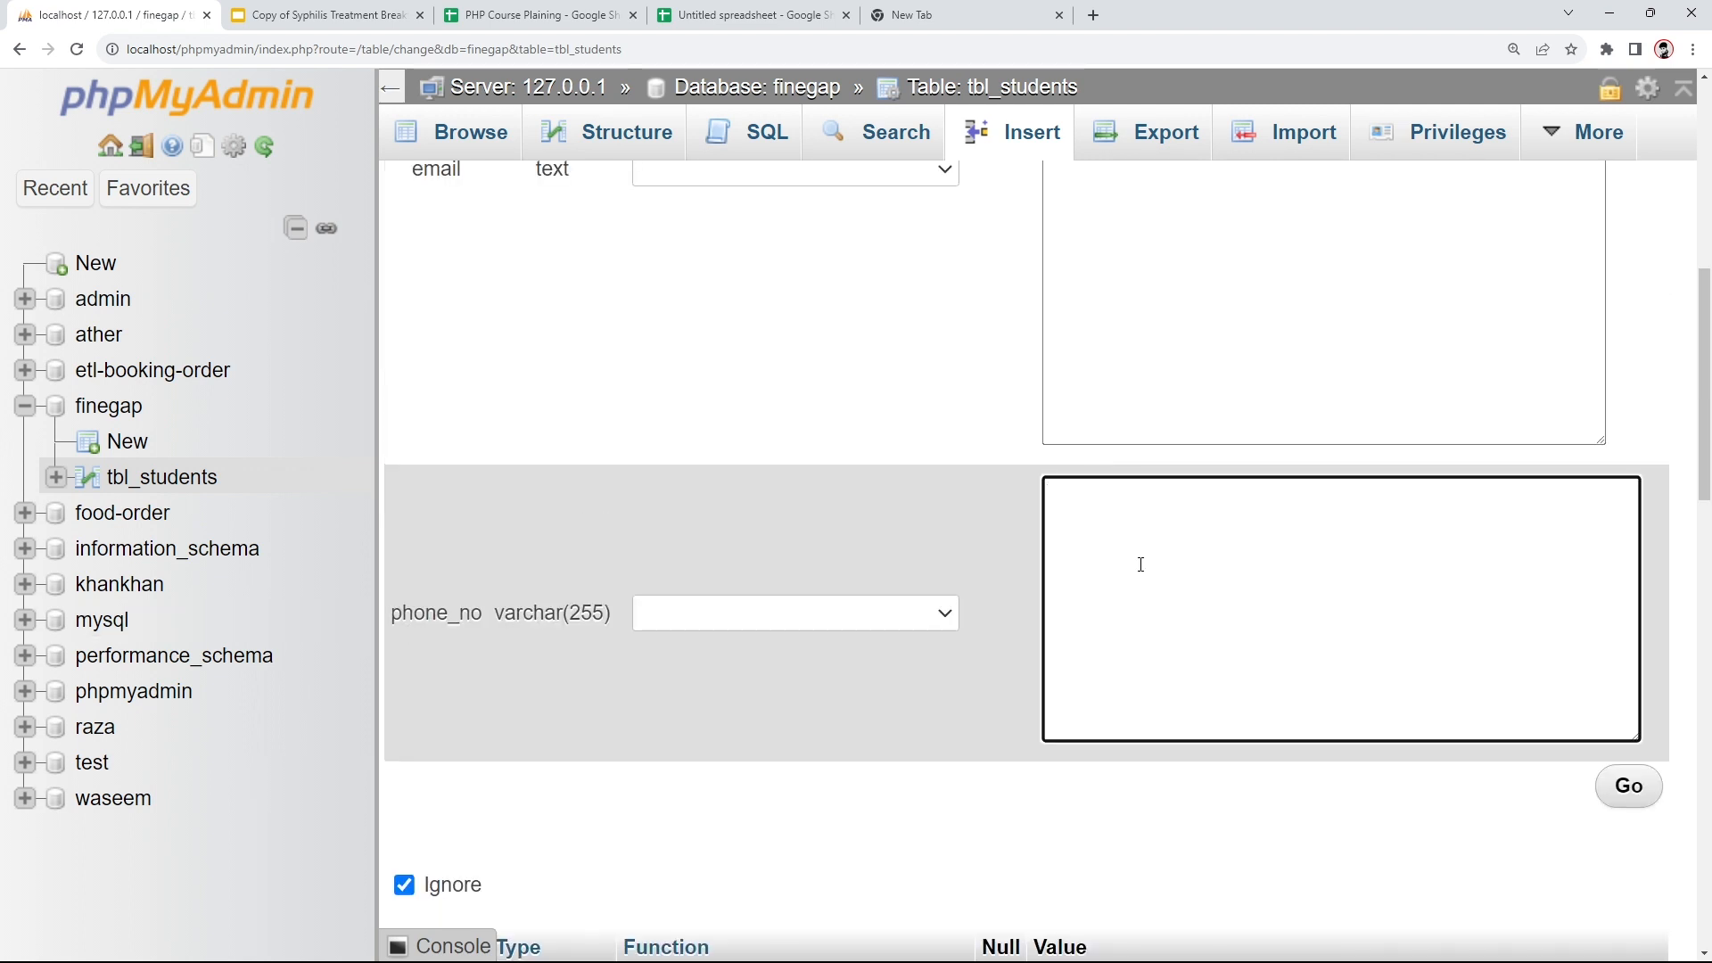
pyautogui.click(939, 519)
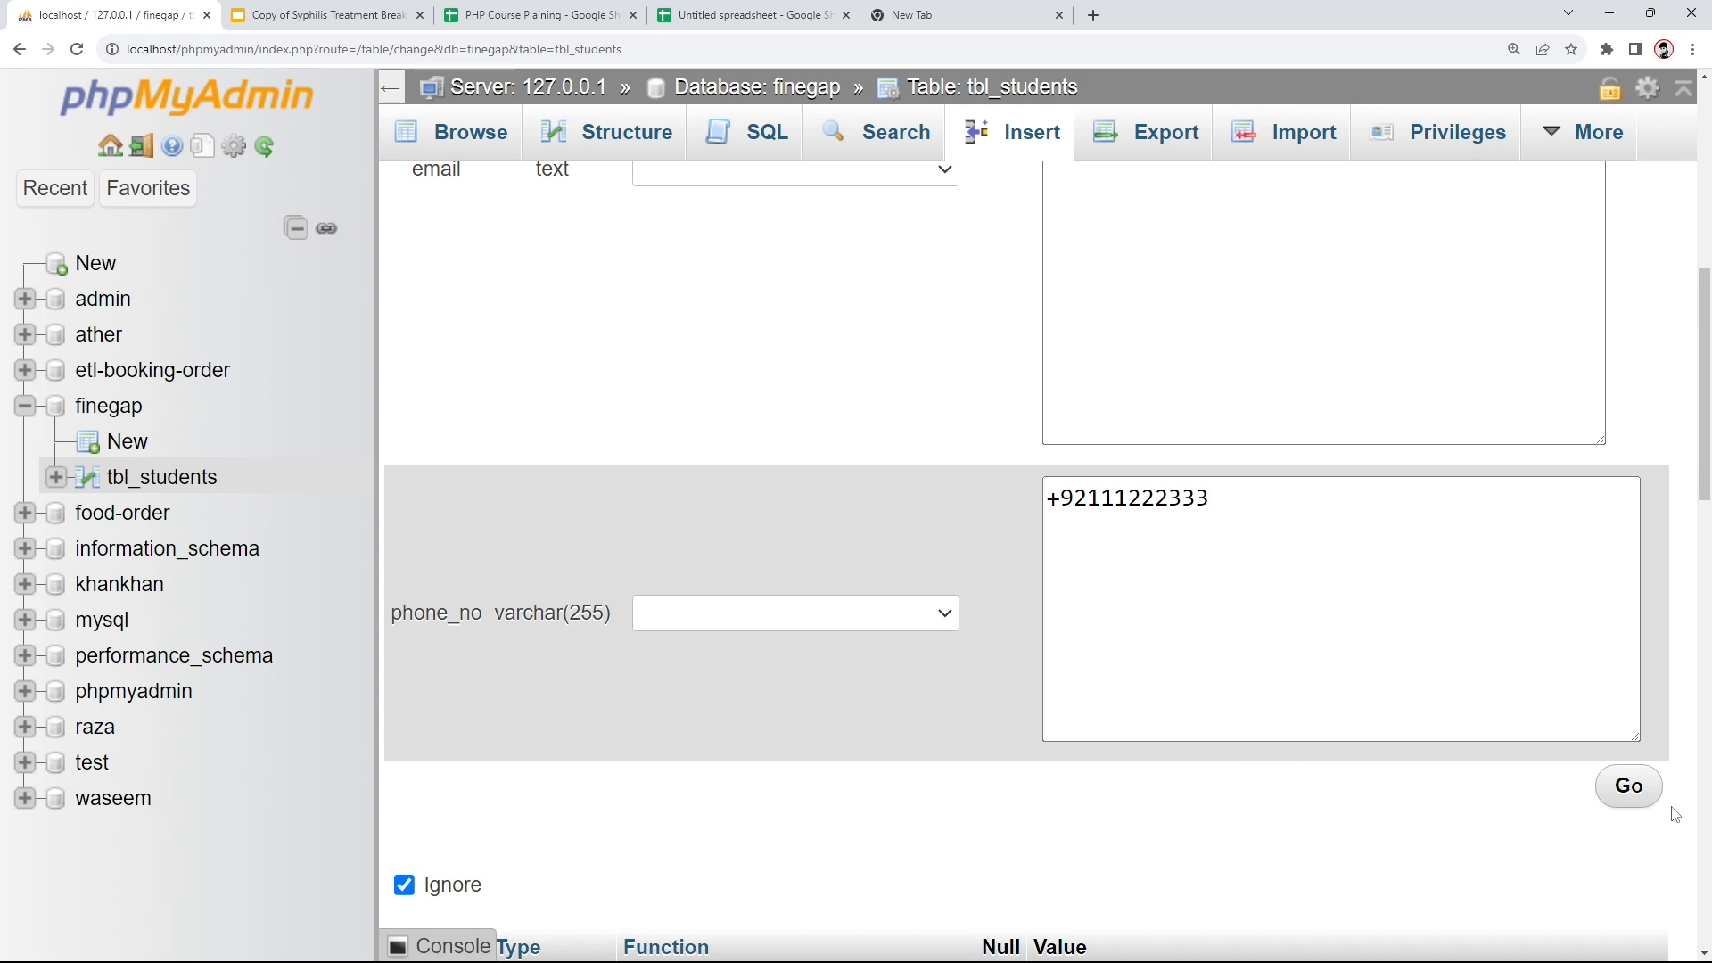
pyautogui.click(1644, 794)
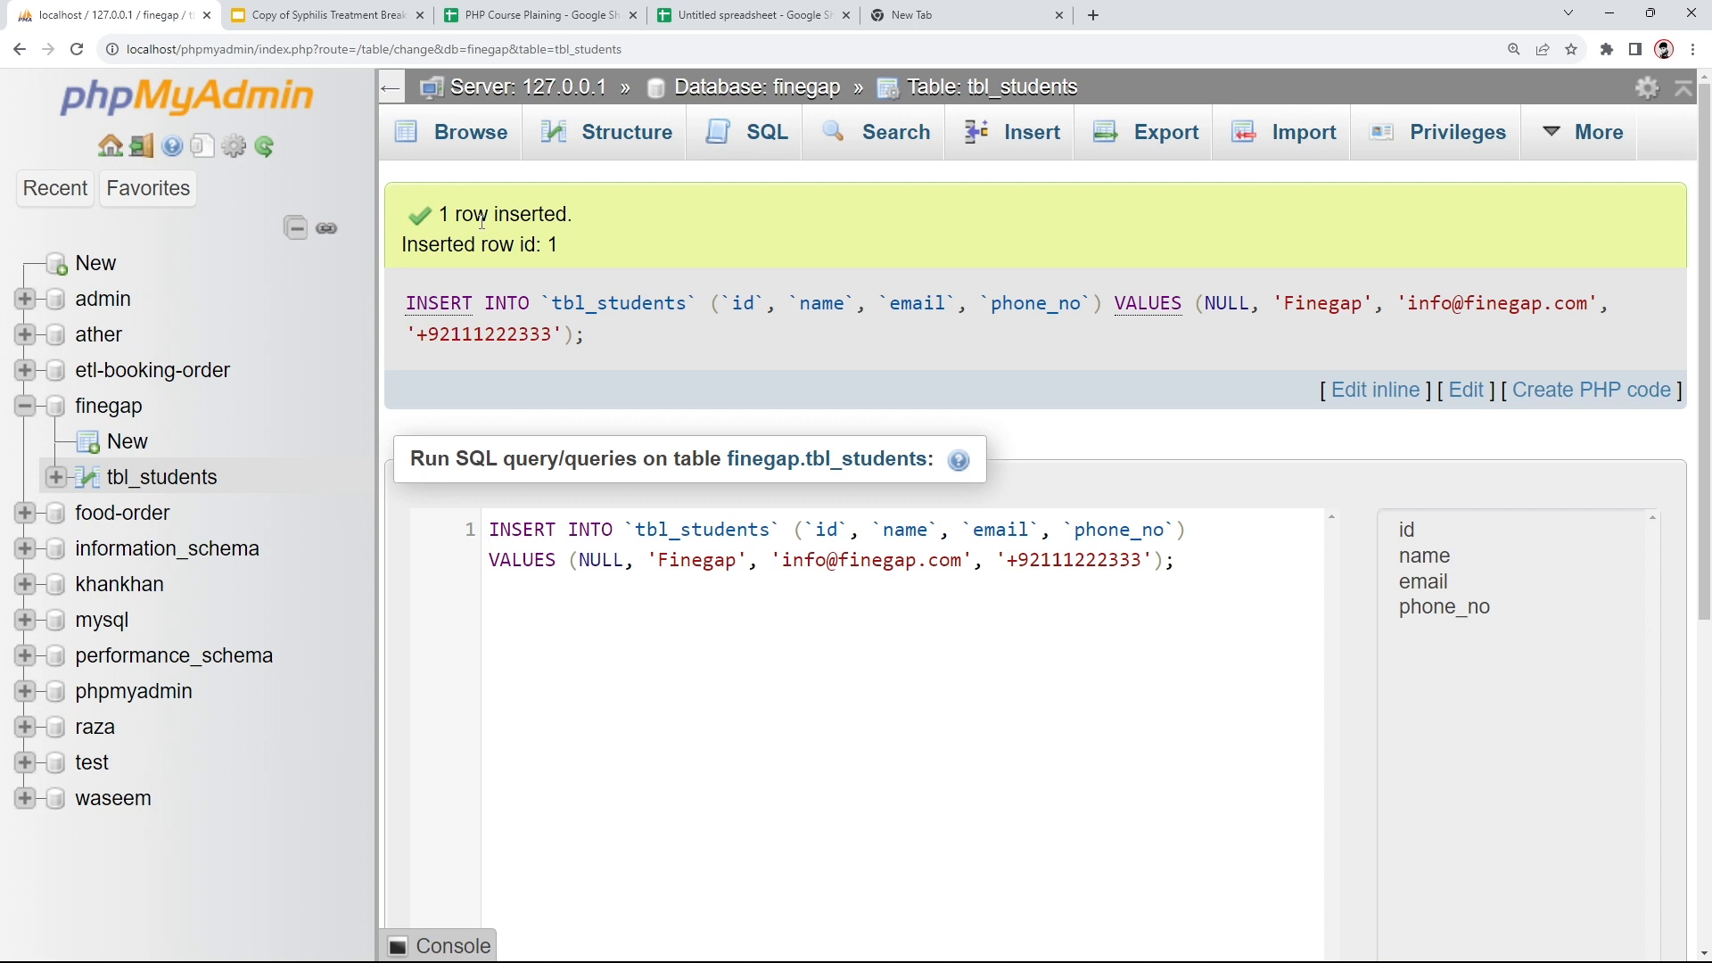
# - Browse the inserted row in tbl_students, then return to the finegap database overview
pyautogui.click(443, 138)
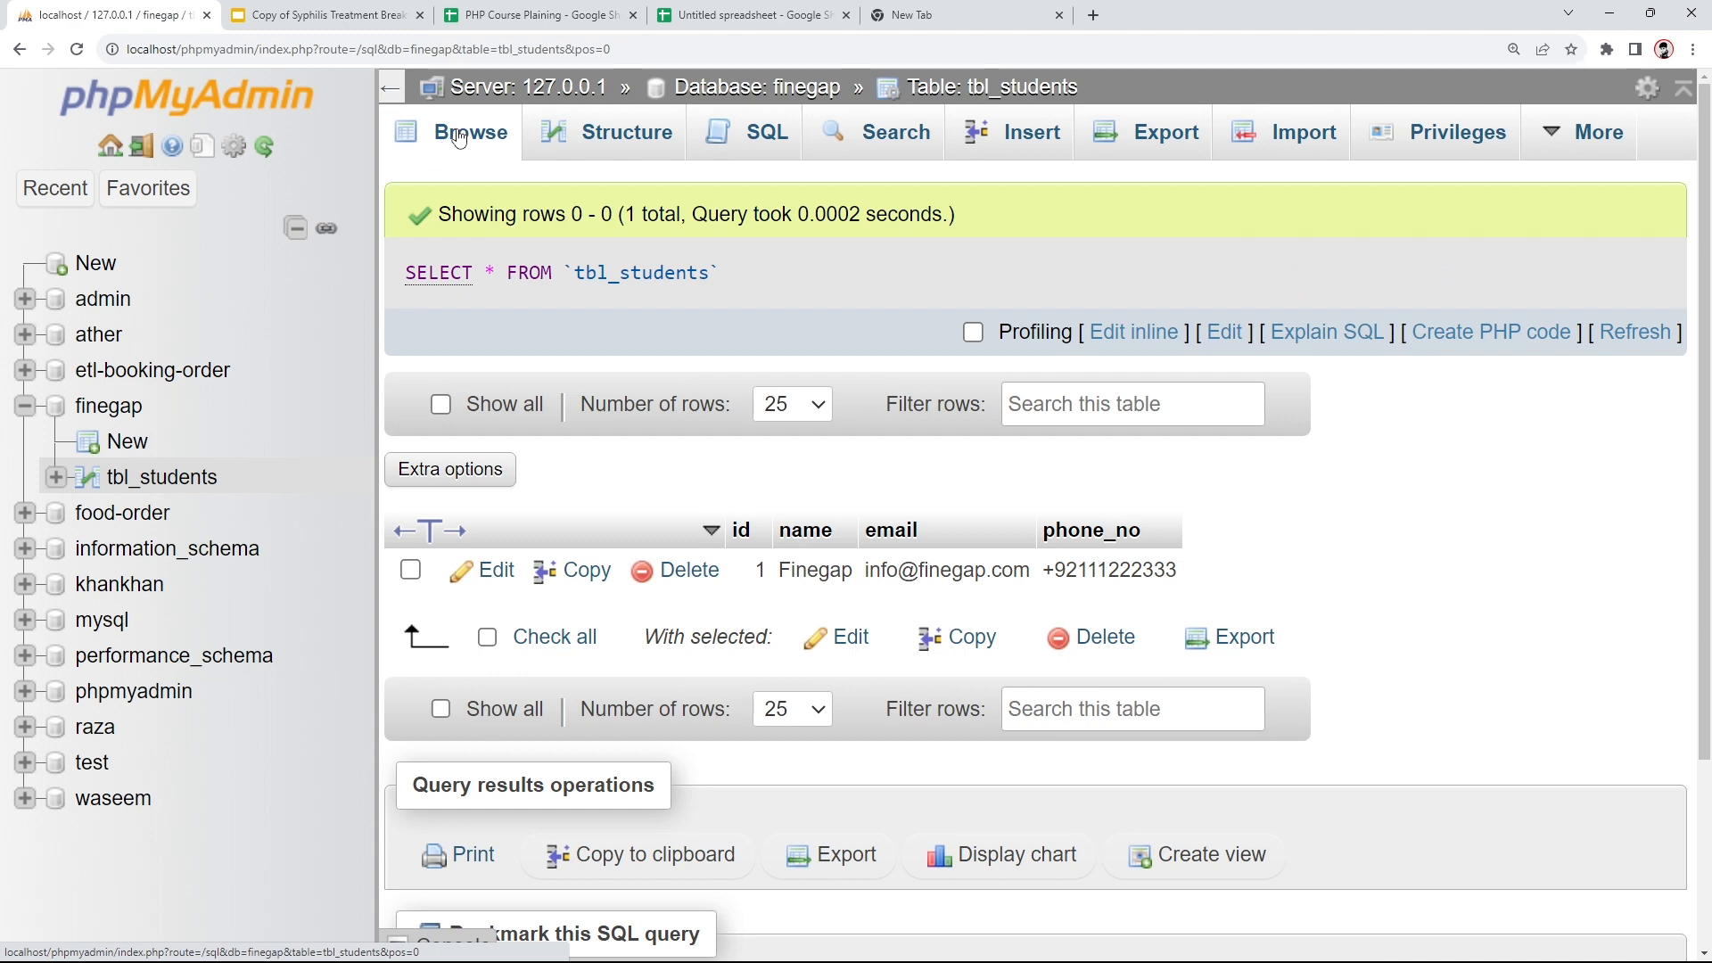
pyautogui.scroll(-3, 475, 347)
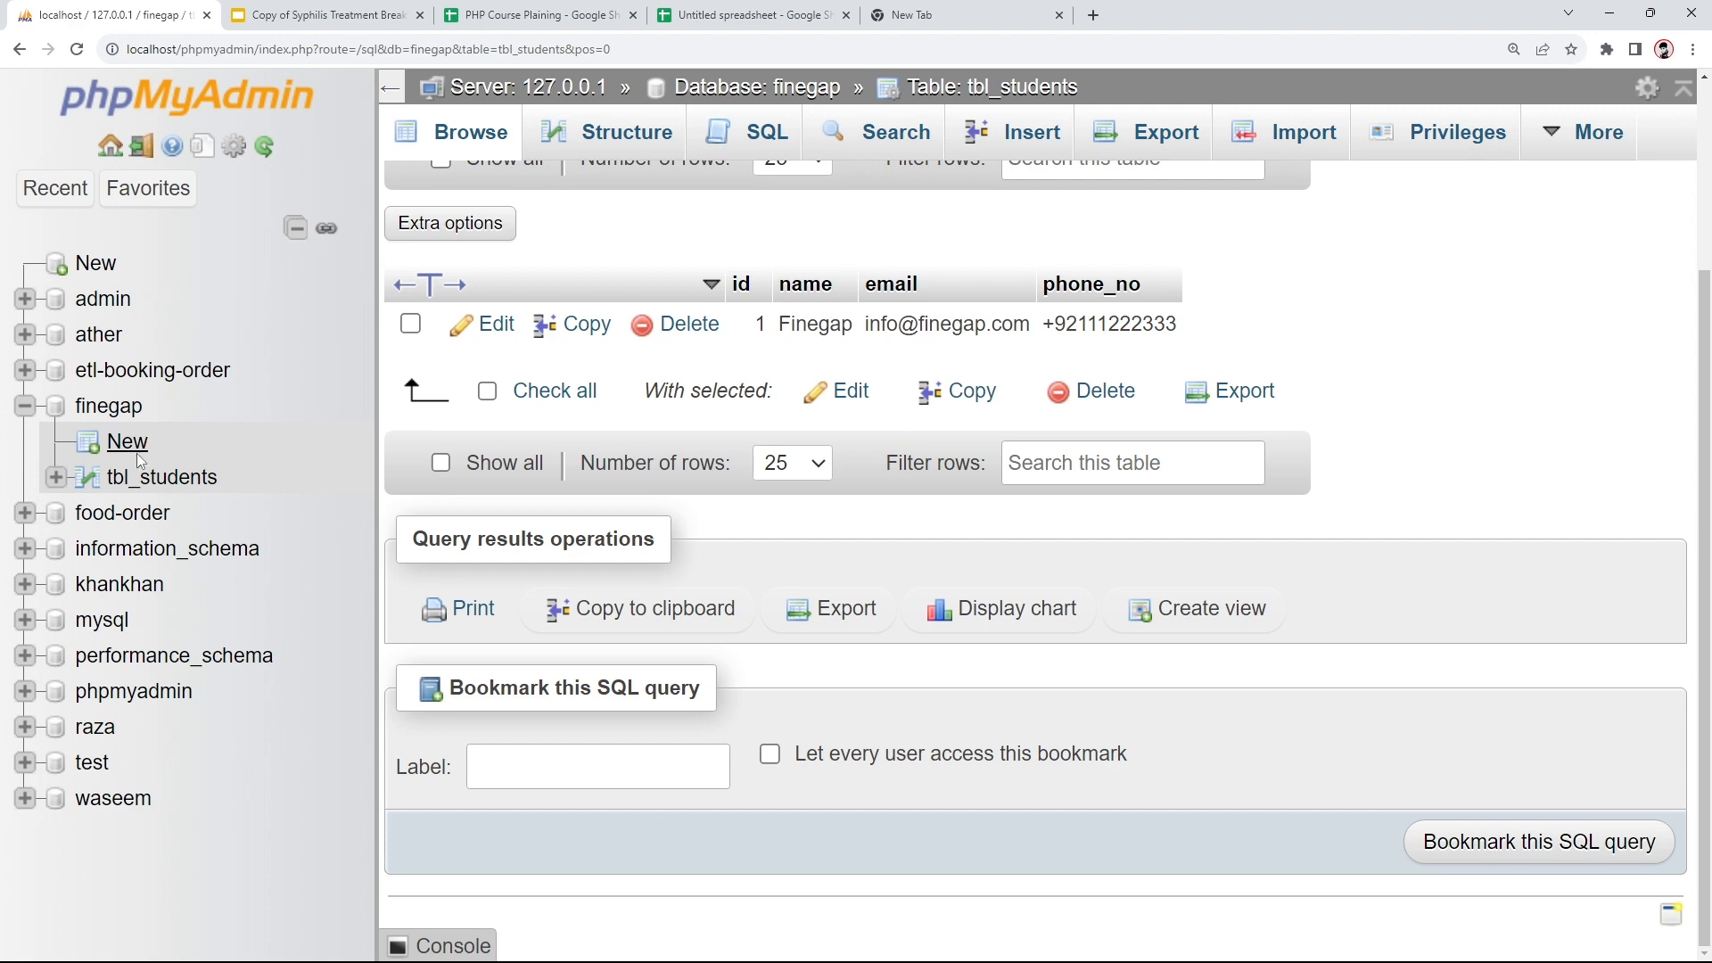
pyautogui.click(115, 407)
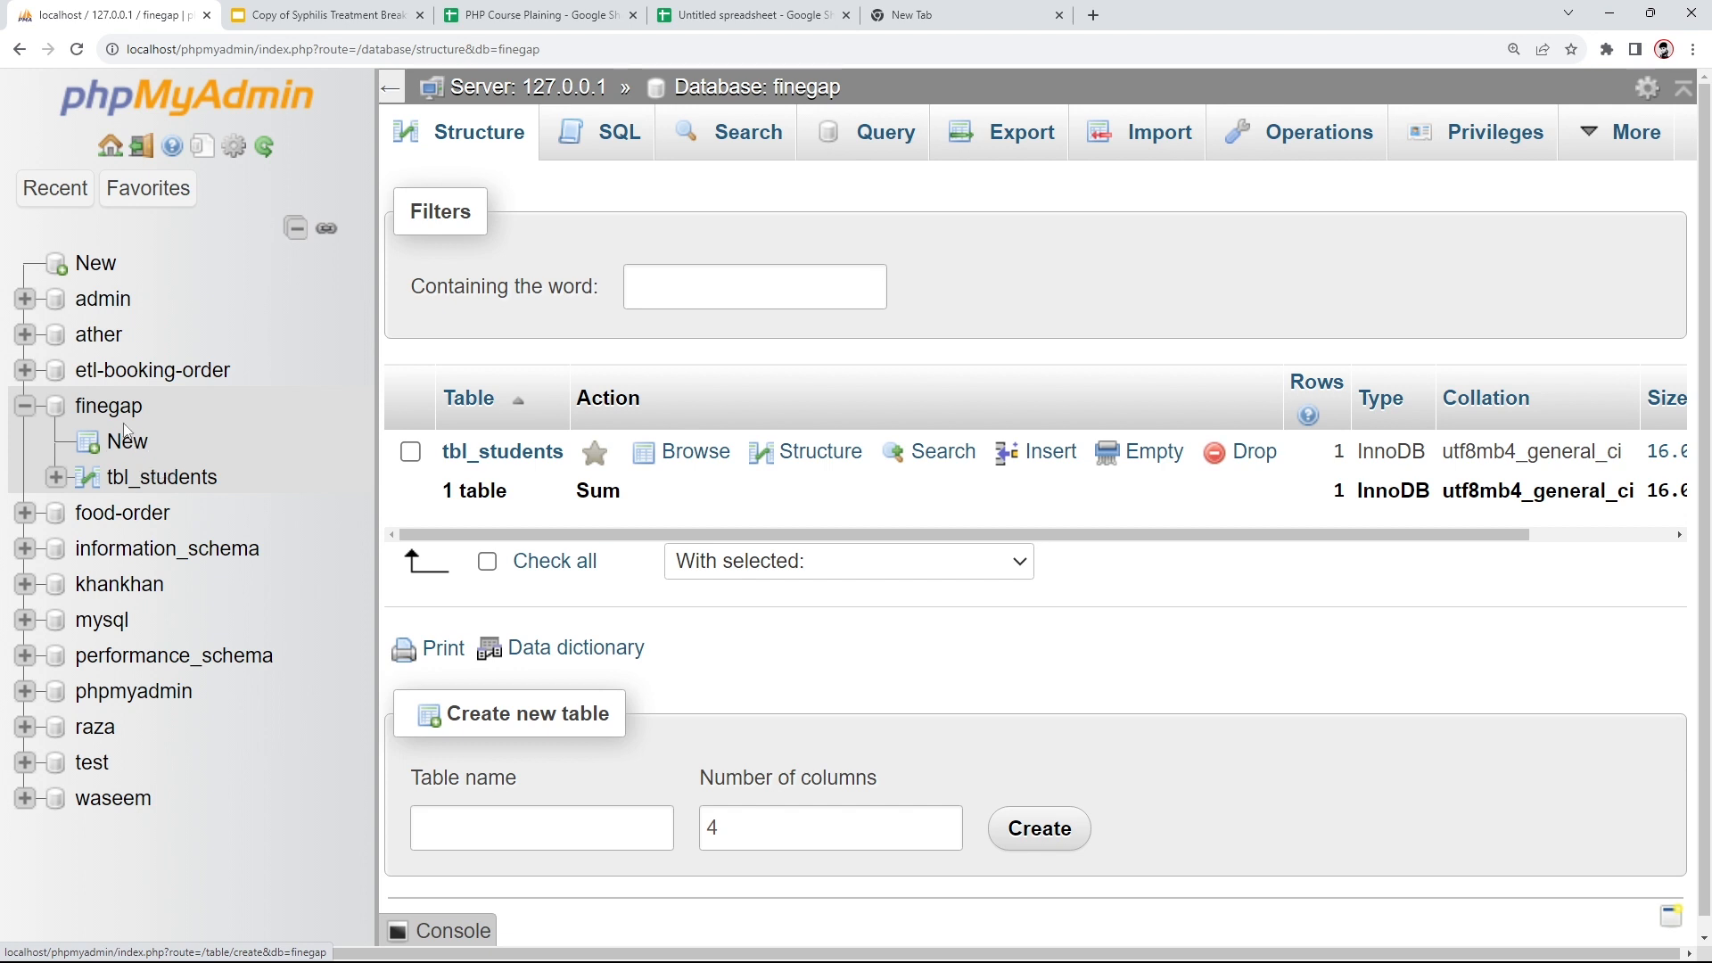
pyautogui.click(113, 415)
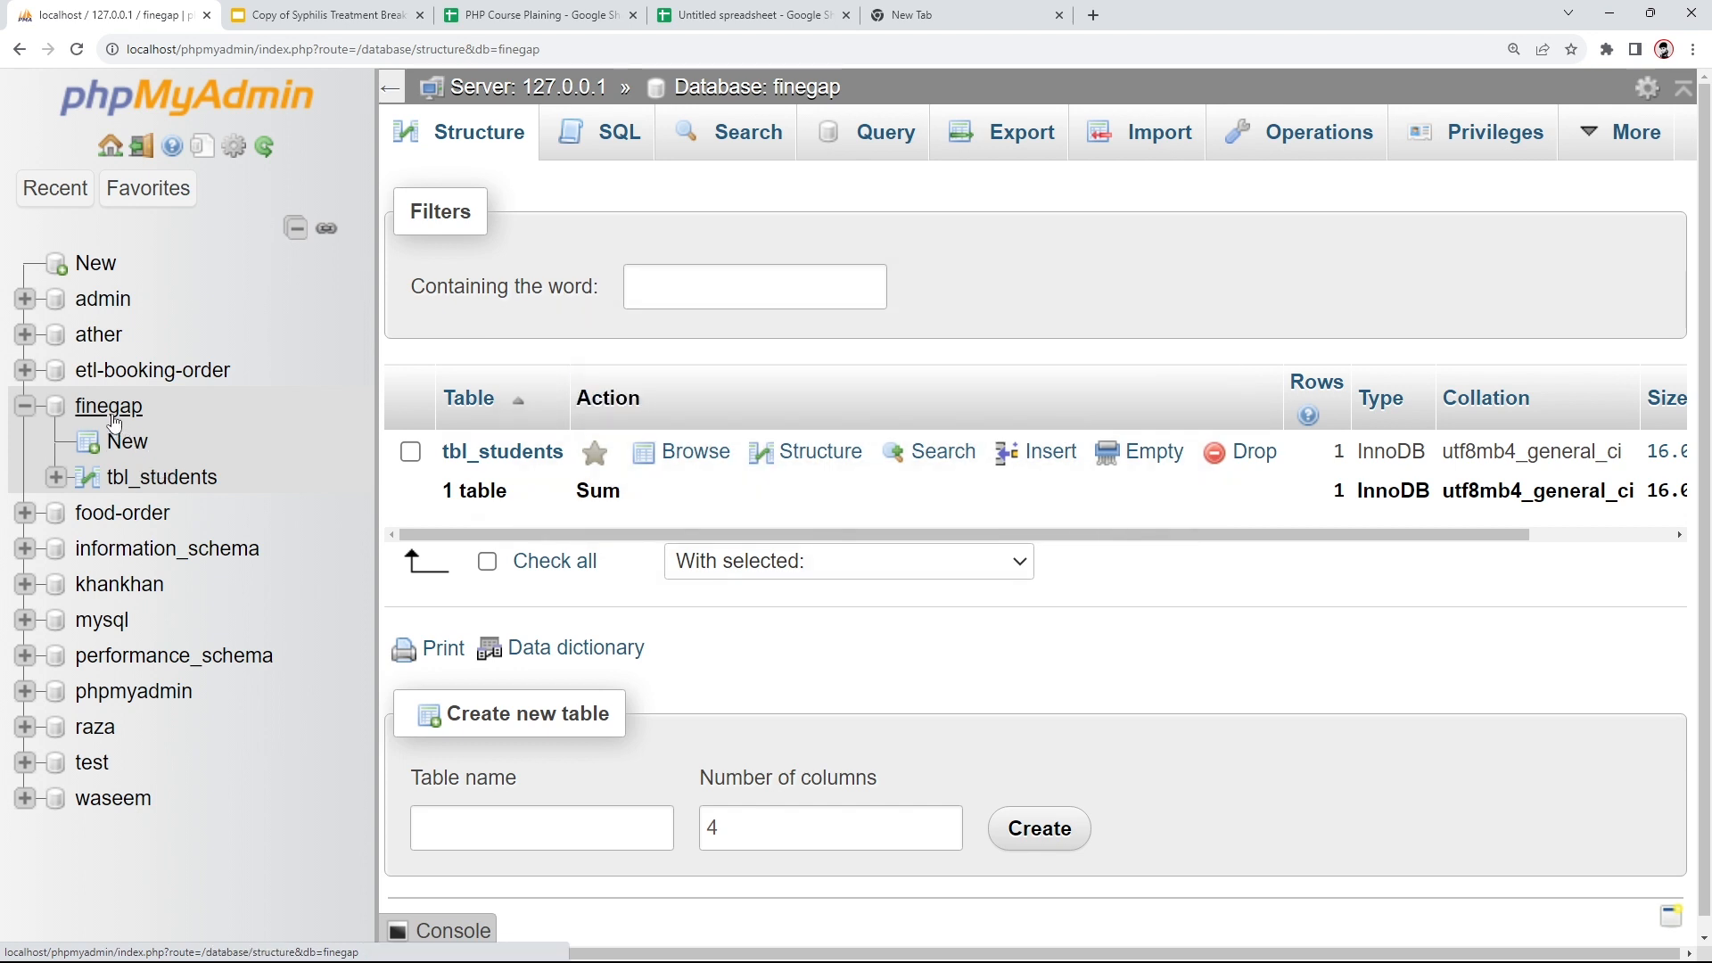